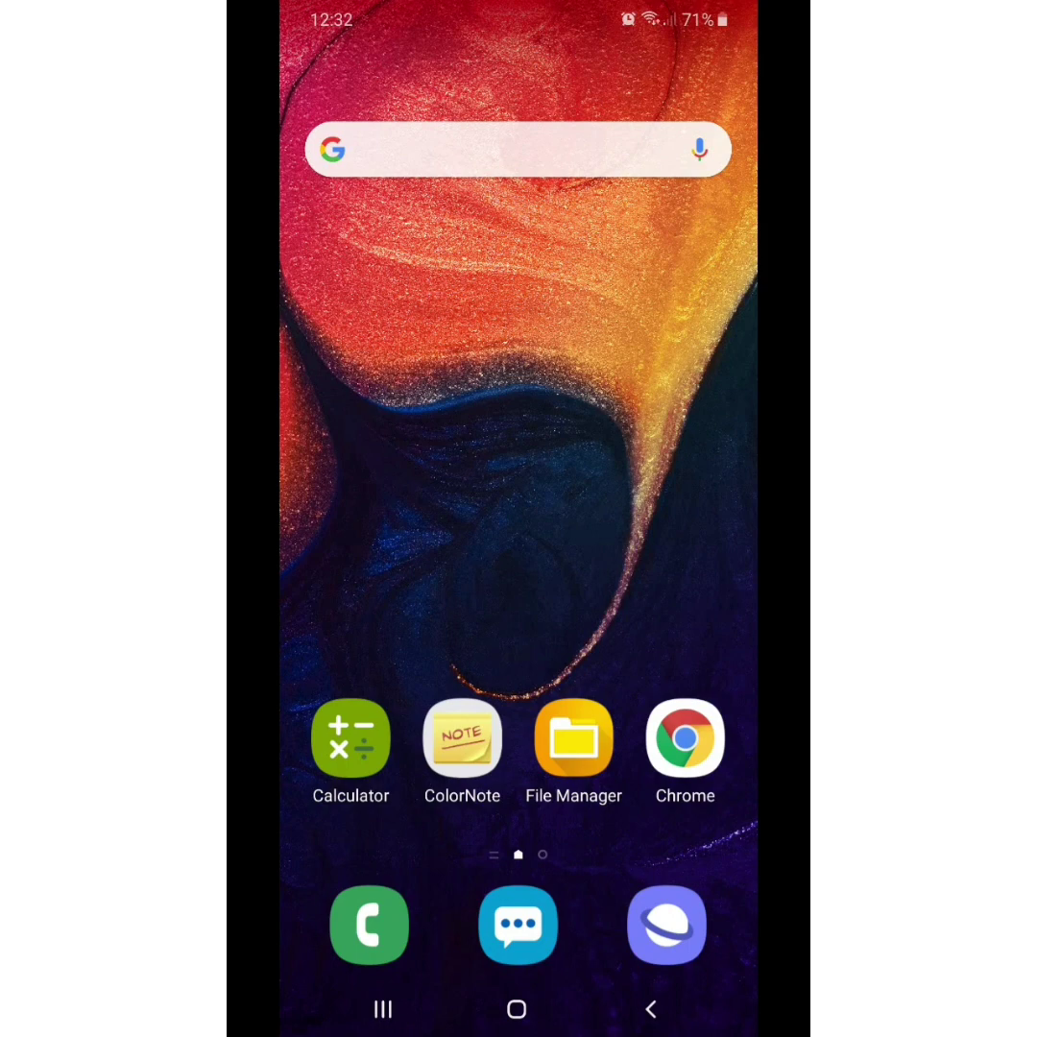
Swipe up from the home screen to reach the Enlight Pixaloop Play Store listing
left_click_drag(518, 672, 518, 288)
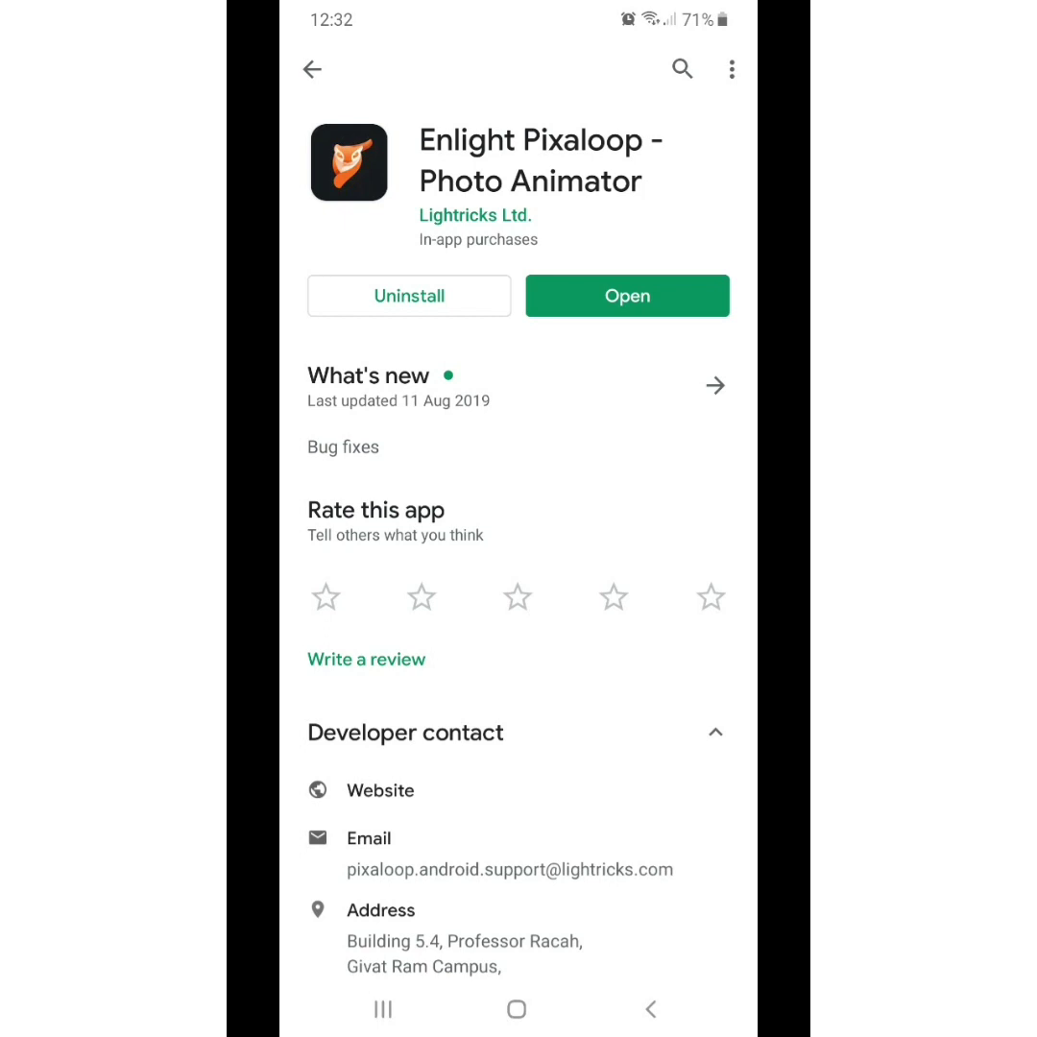
Scroll the Pixaloop store listing, then launch the app to its six-project gallery
scroll(518, 576, "down", 3)
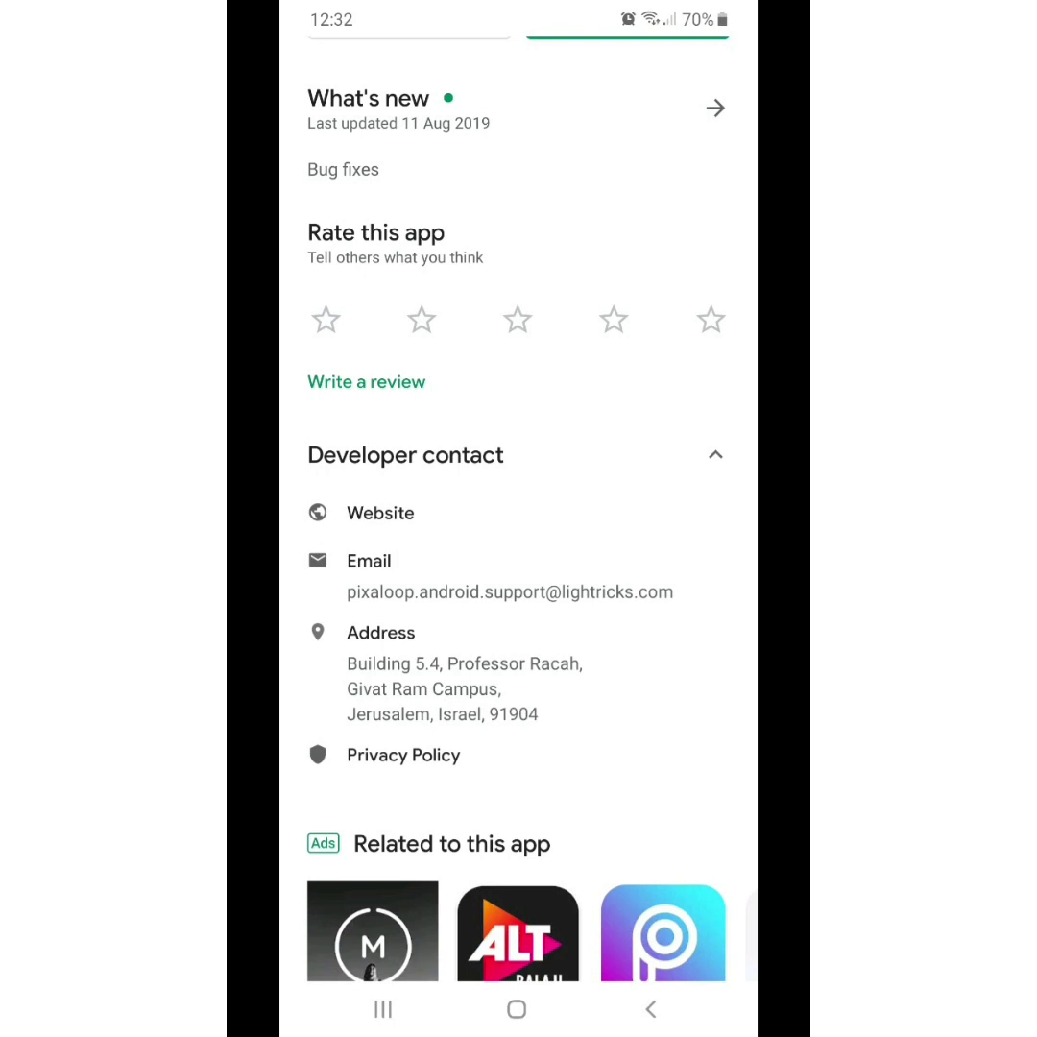
scroll(519, 518, "up", 1)
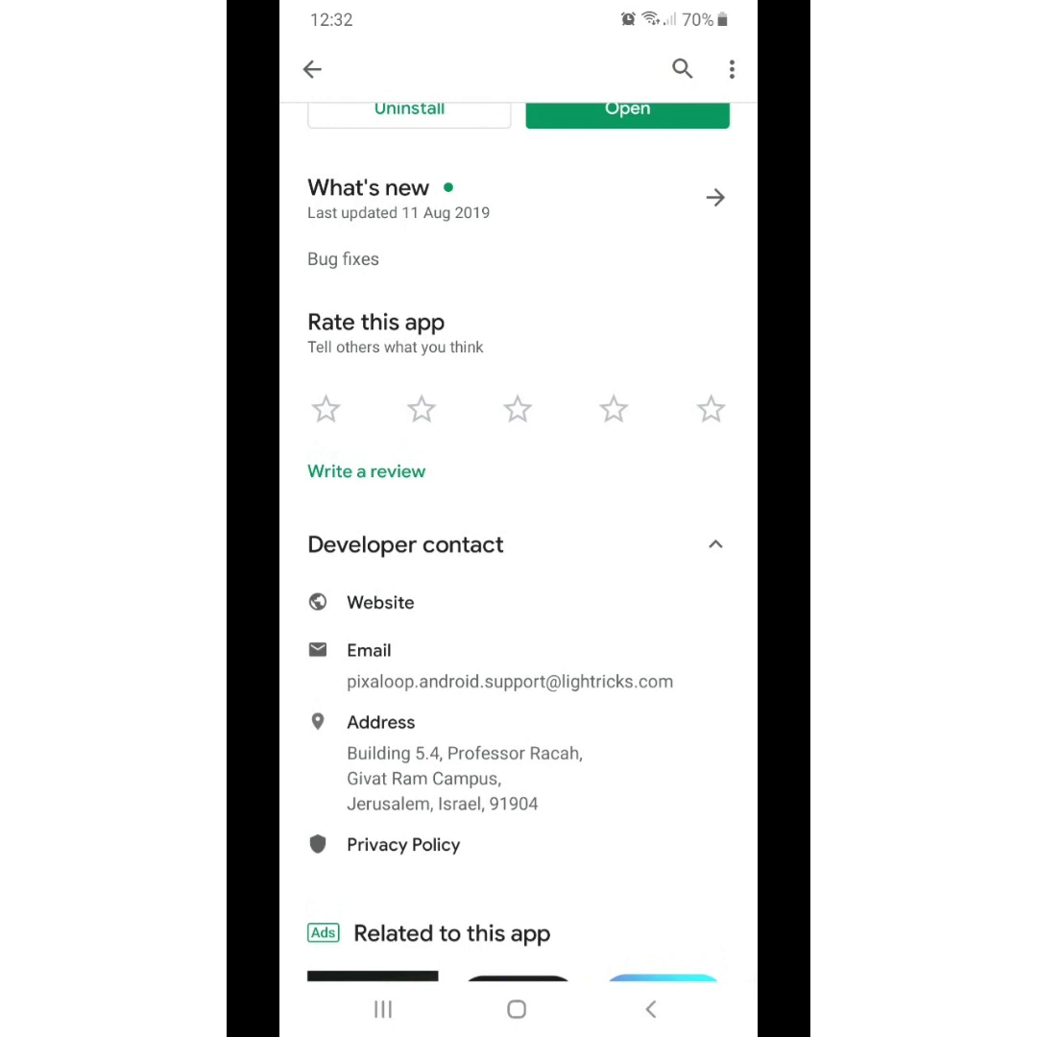
scroll(518, 602, "up", 2)
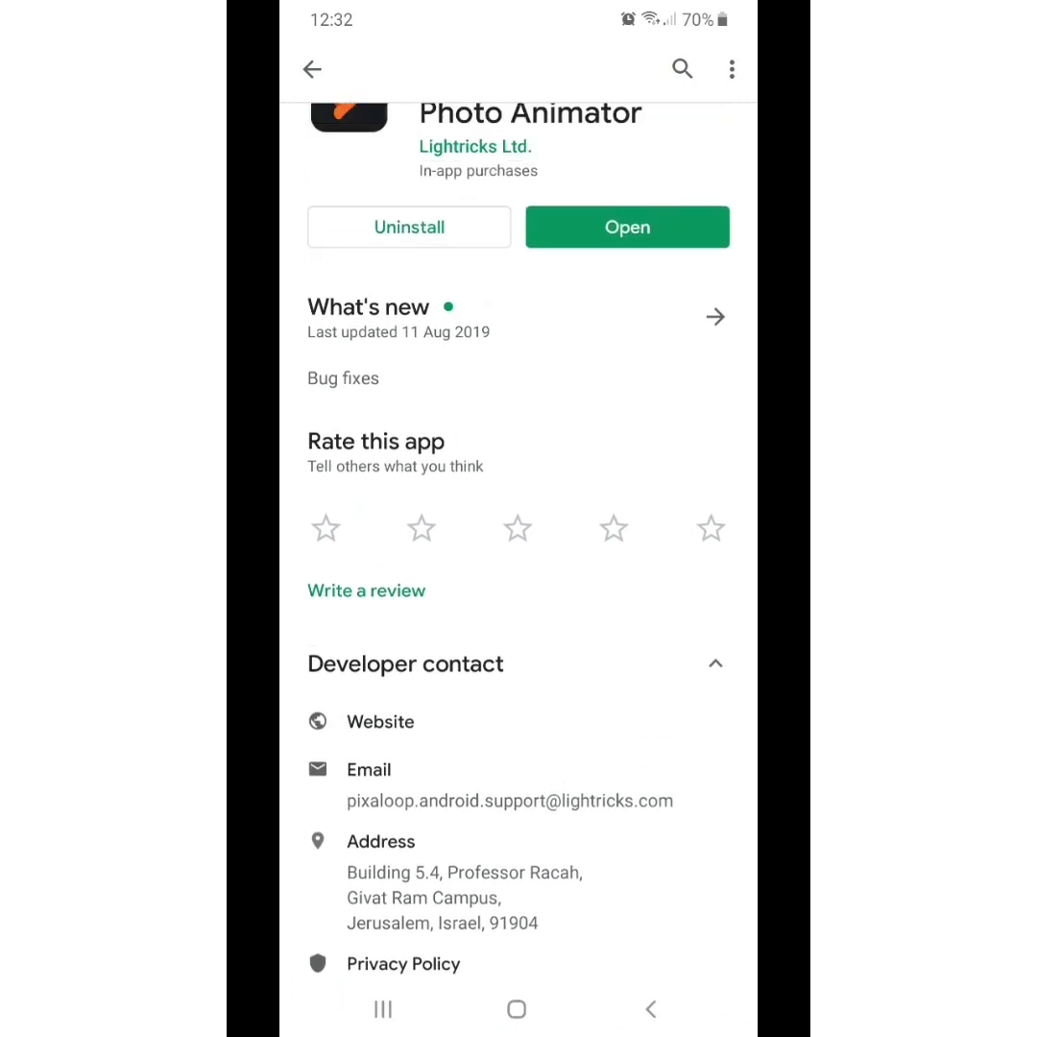
scroll(519, 519, "down", 1)
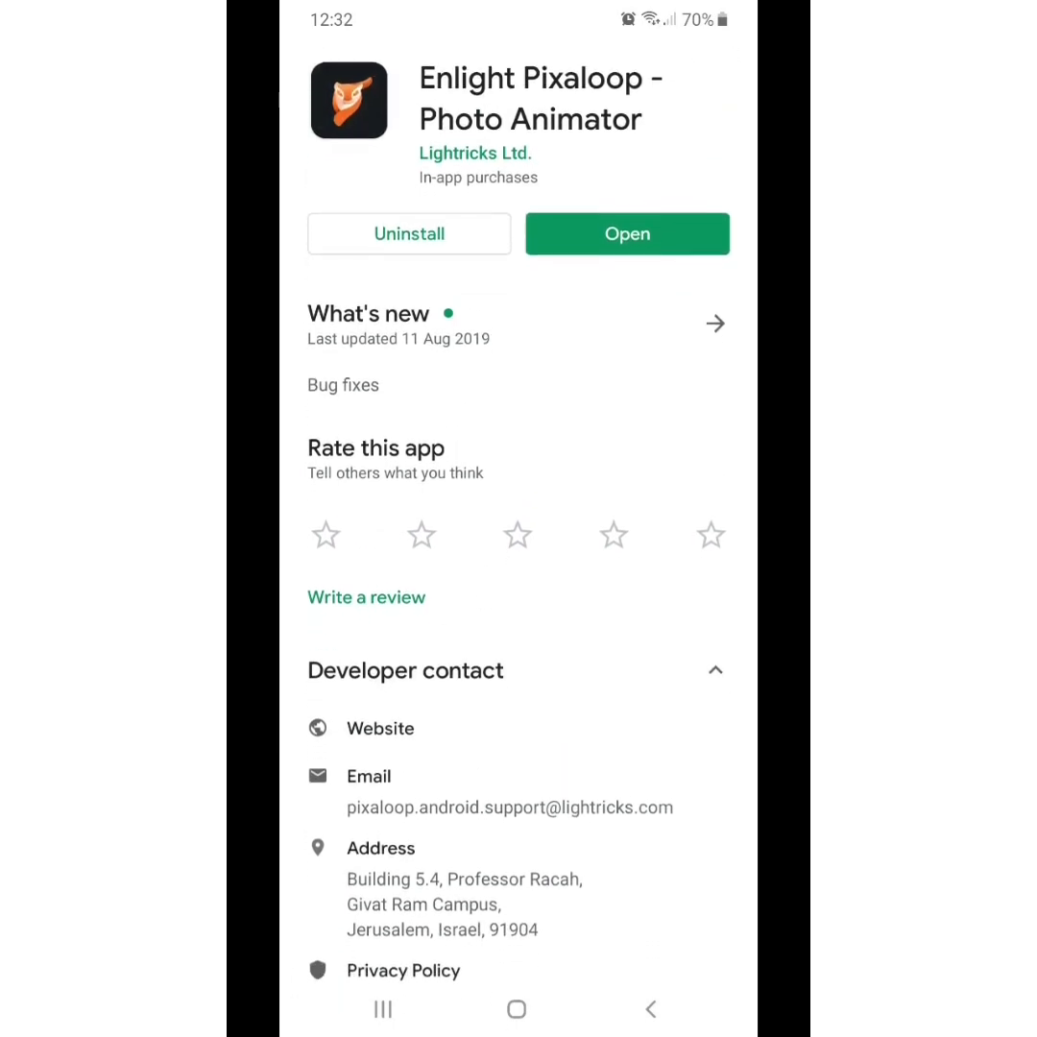
scroll(518, 518, "up", 1)
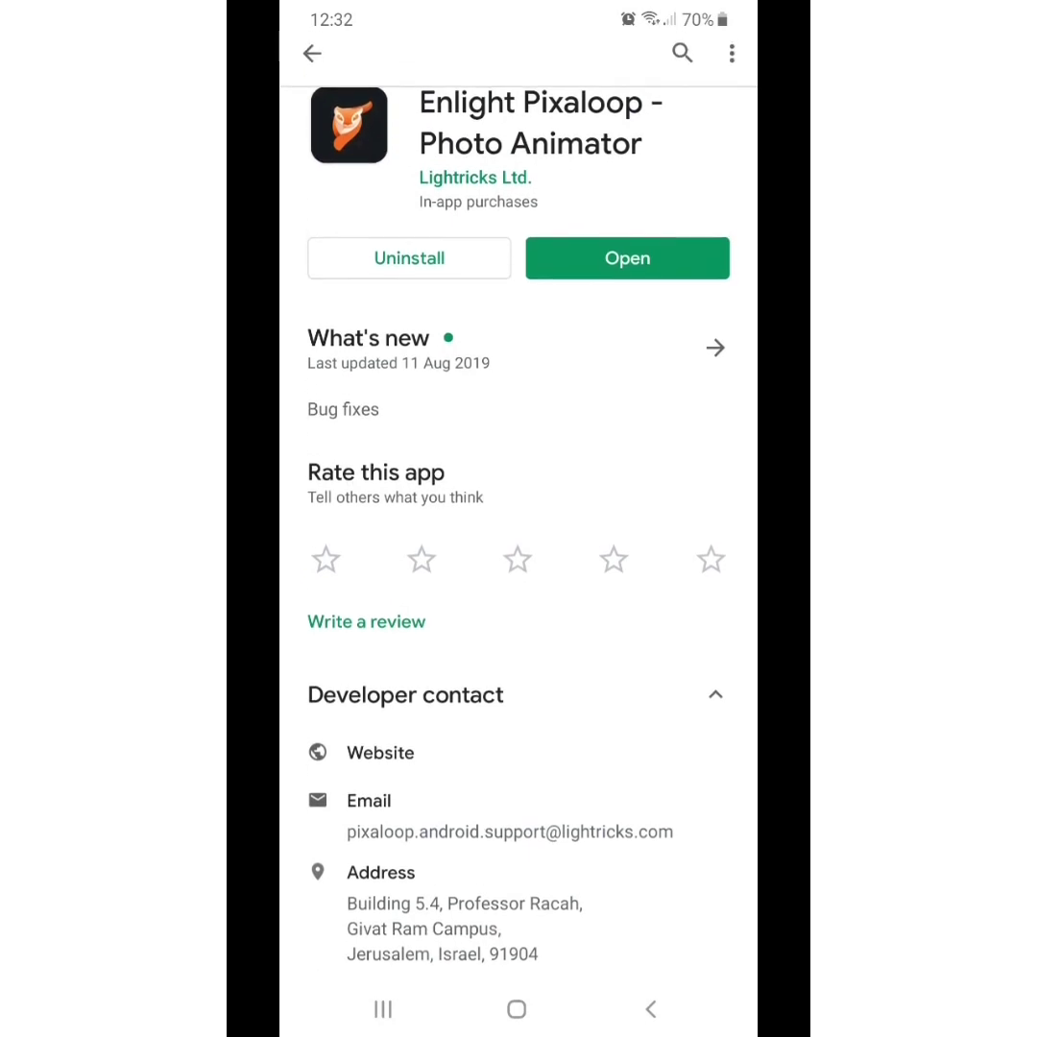
scroll(518, 519, "up", 1)
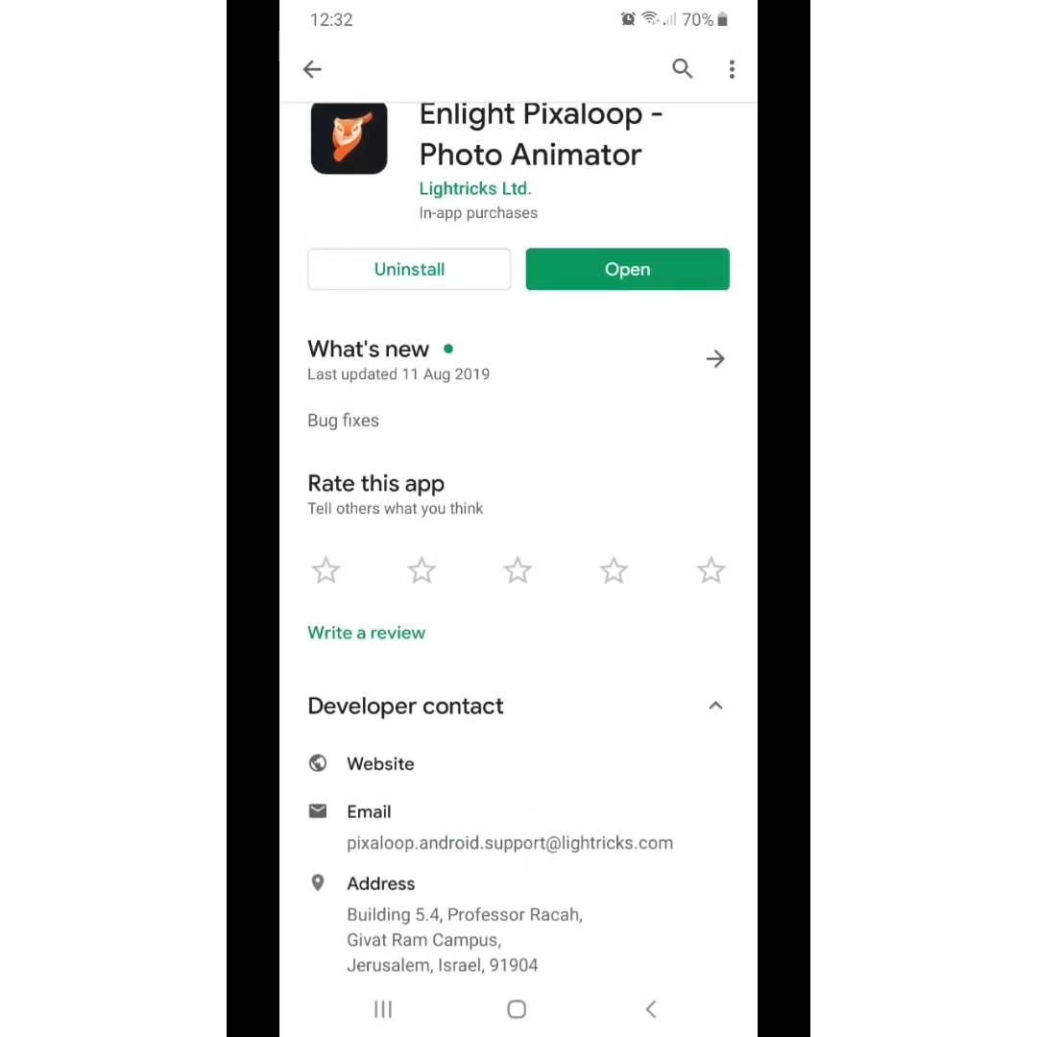
left_click(627, 268)
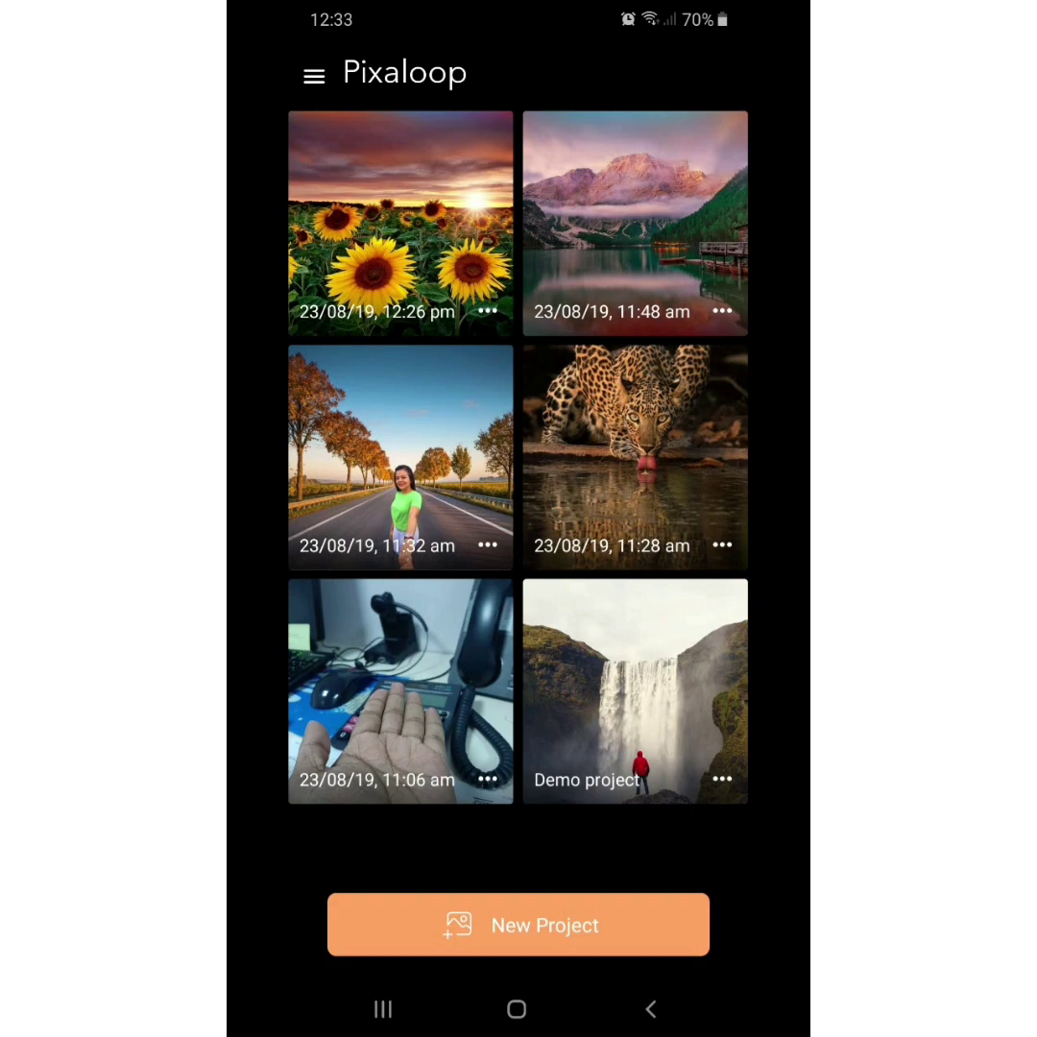
Create a new project from the gallery photo of the leopard drinking at the water
left_click(518, 925)
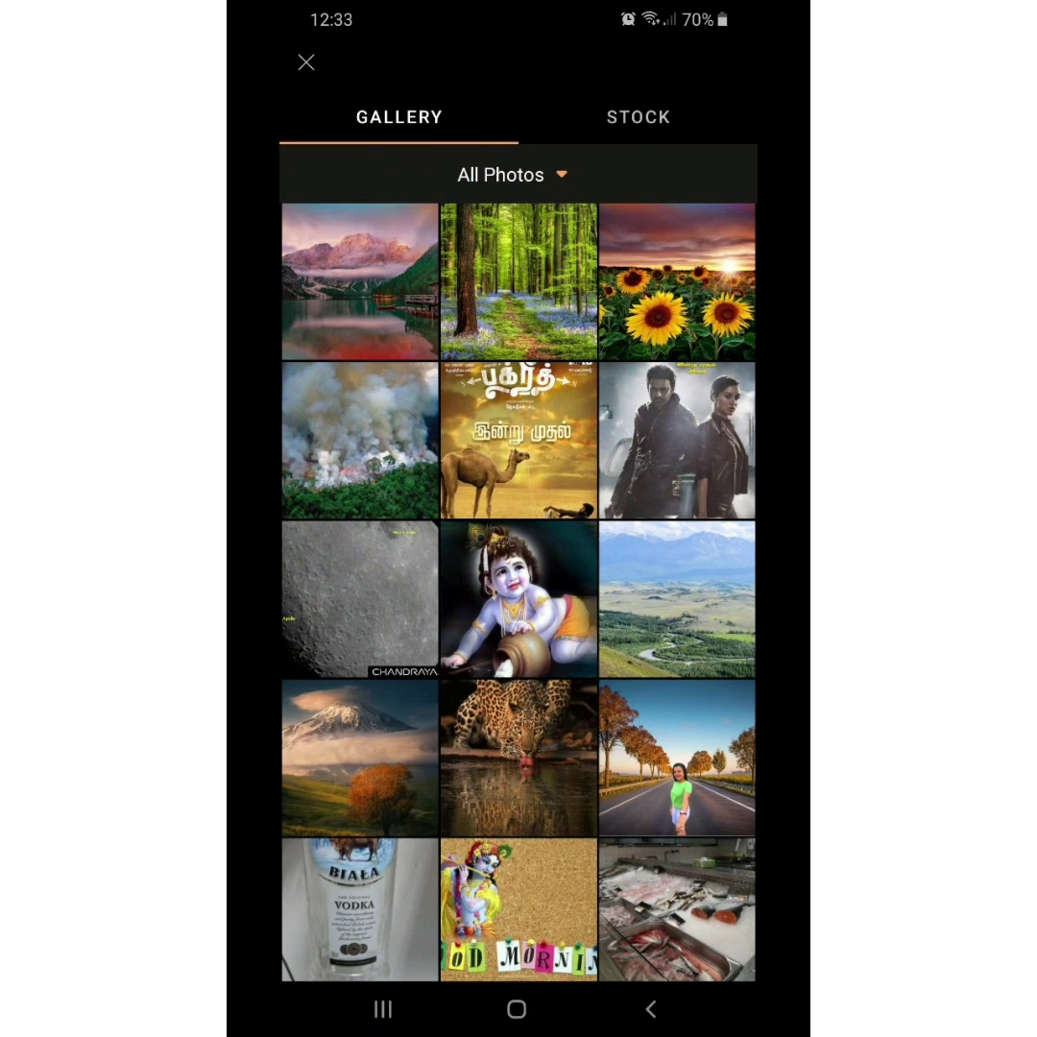
left_click(518, 758)
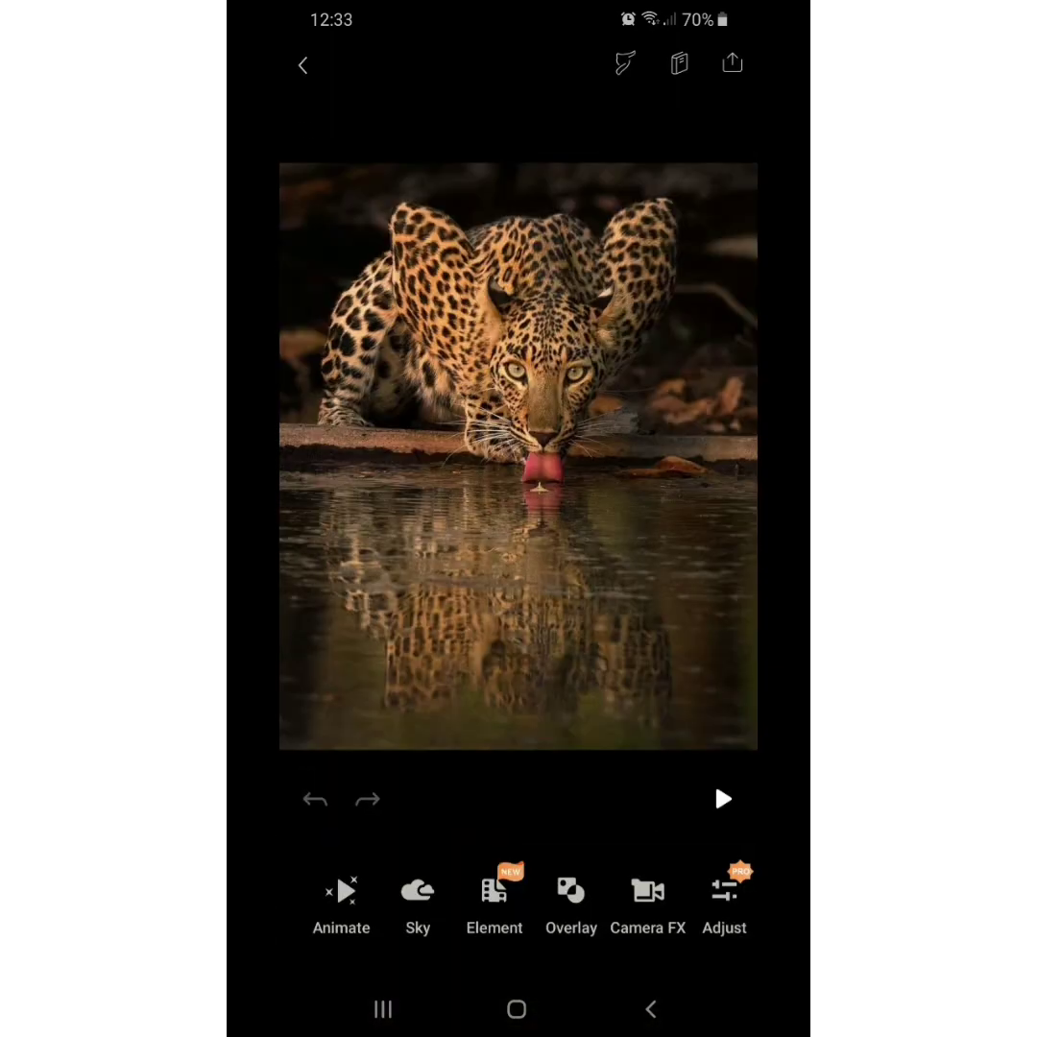
Leave the leopard photo's colours unadjusted and switch to the Animate tools with Path active
left_click(724, 897)
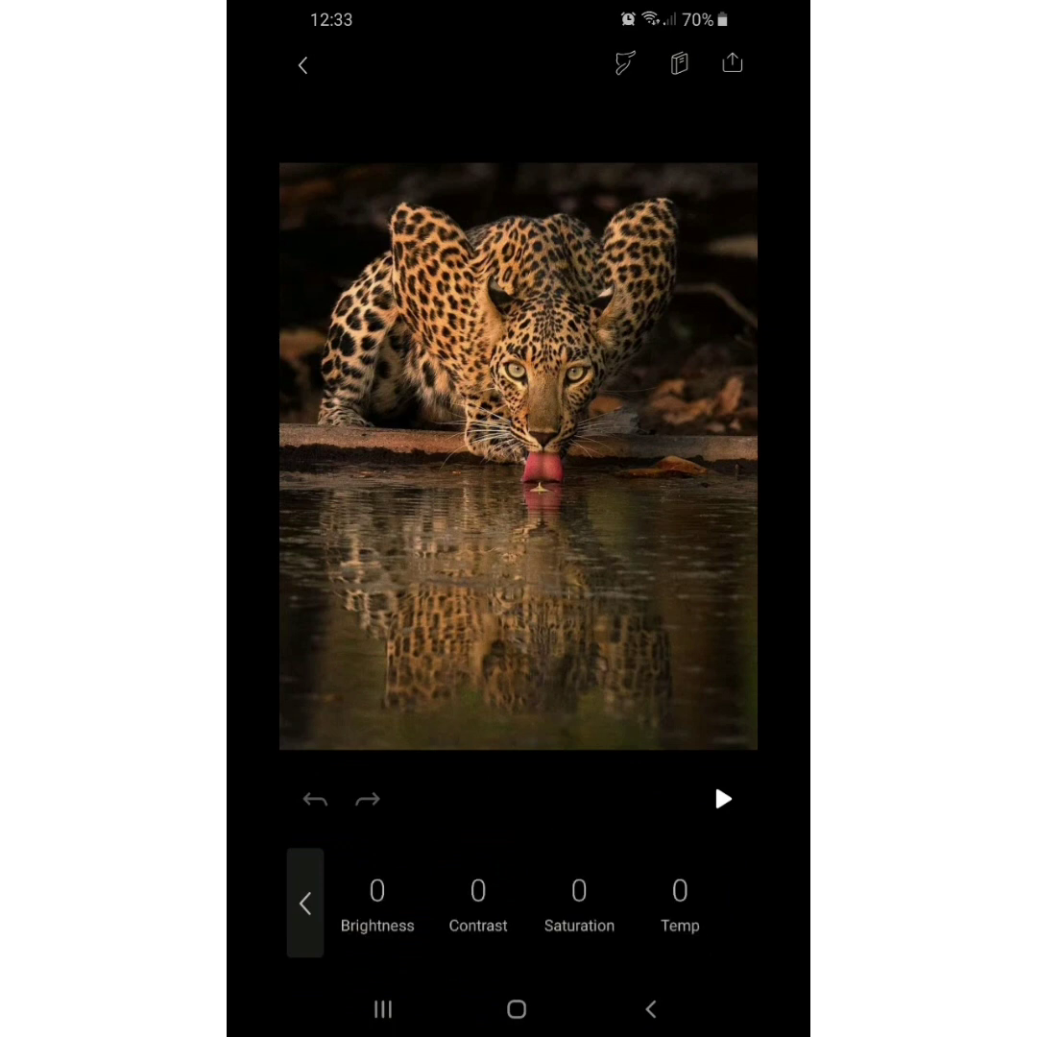
left_click(305, 902)
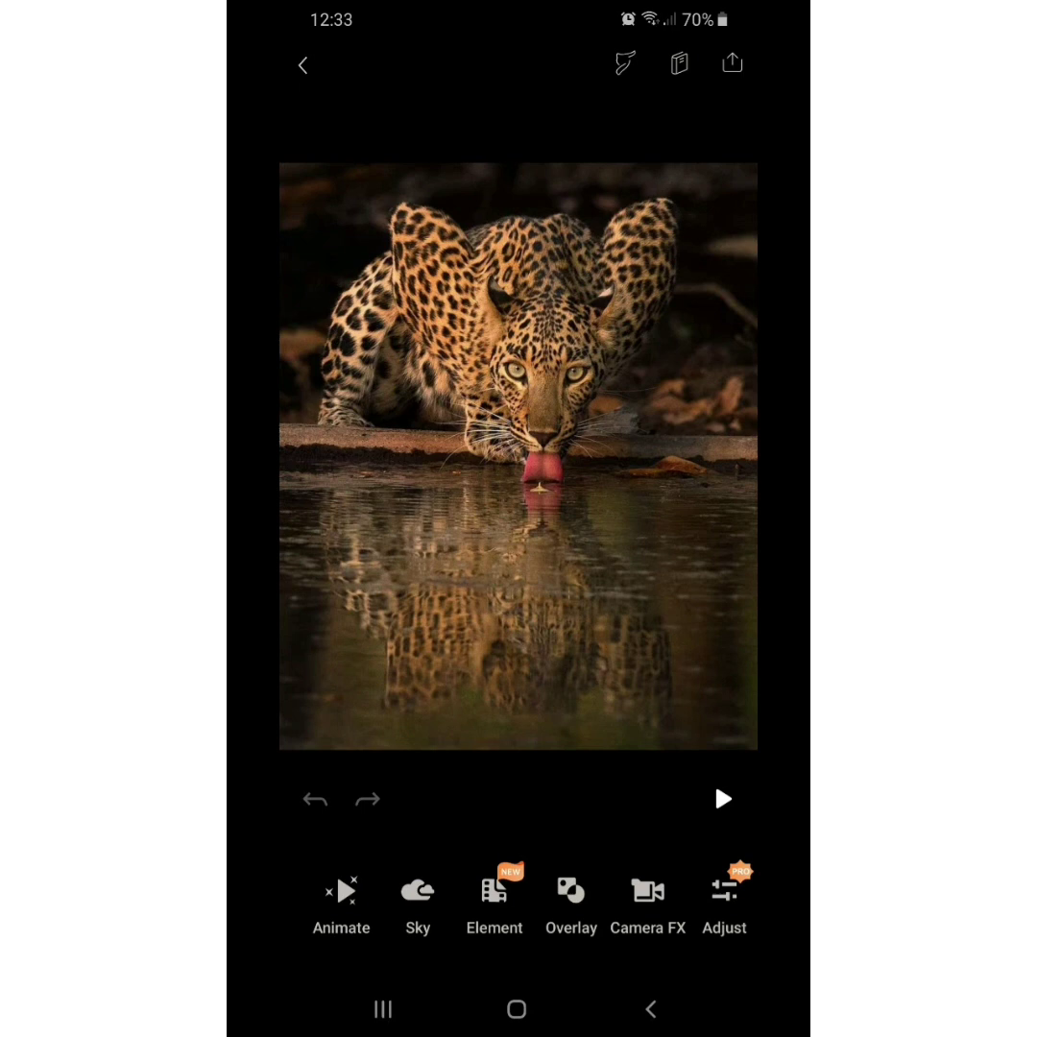
left_click(341, 897)
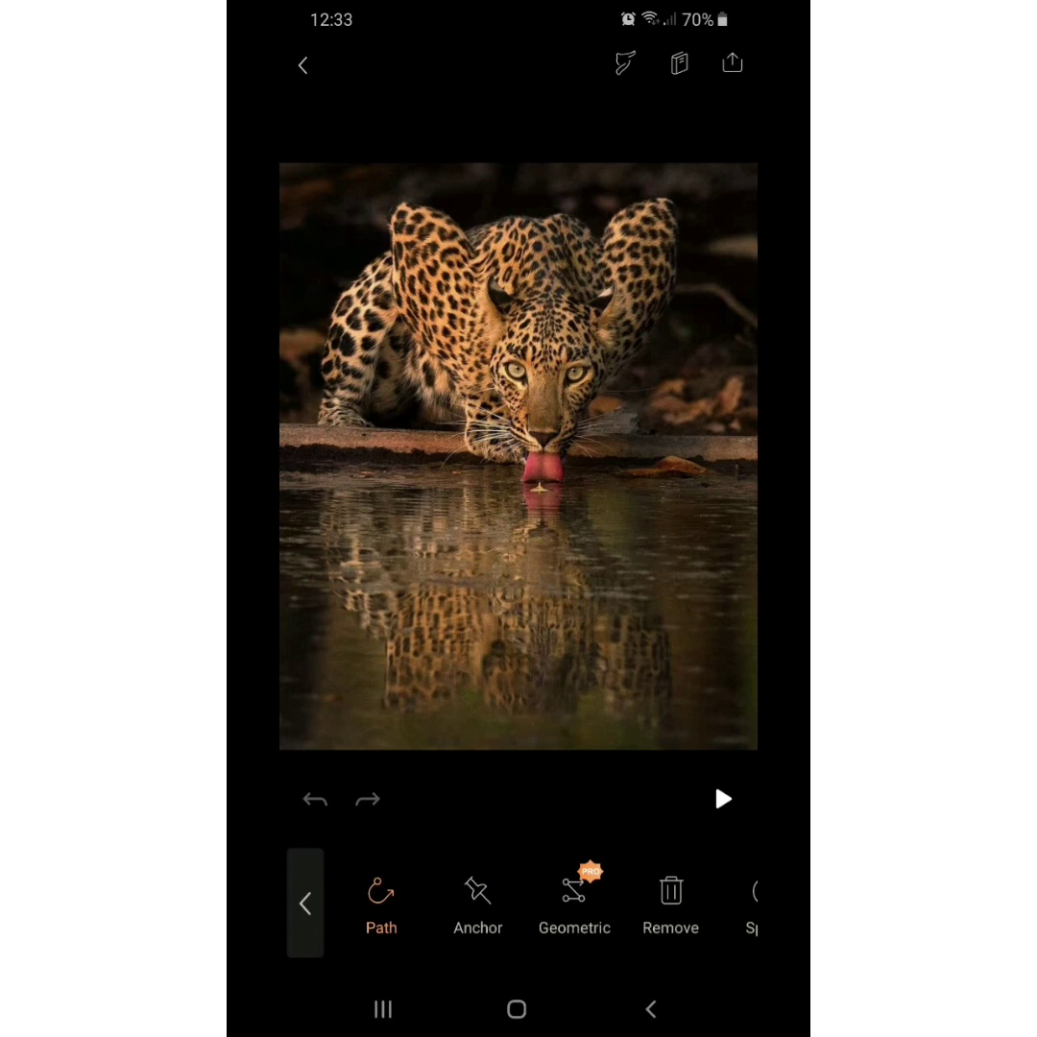
Draw a left-to-right Path across the water reflection, preview it, and select Freeze
mouse_move(327, 530)
left_mouse_down()
mouse_move(474, 551)
mouse_move(602, 537)
mouse_move(718, 577)
mouse_move(728, 620)
left_mouse_up()
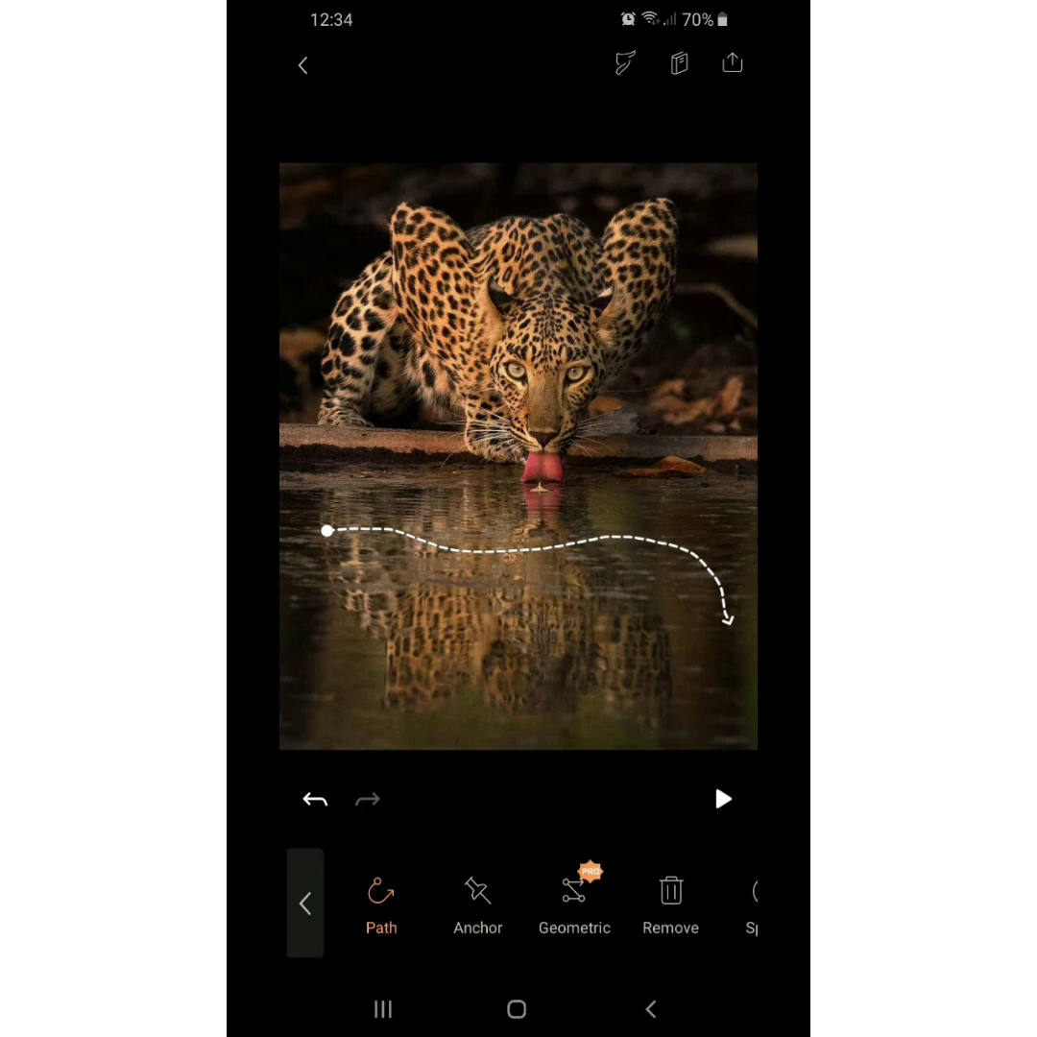
left_click(723, 798)
left_click_drag(575, 903, 441, 902)
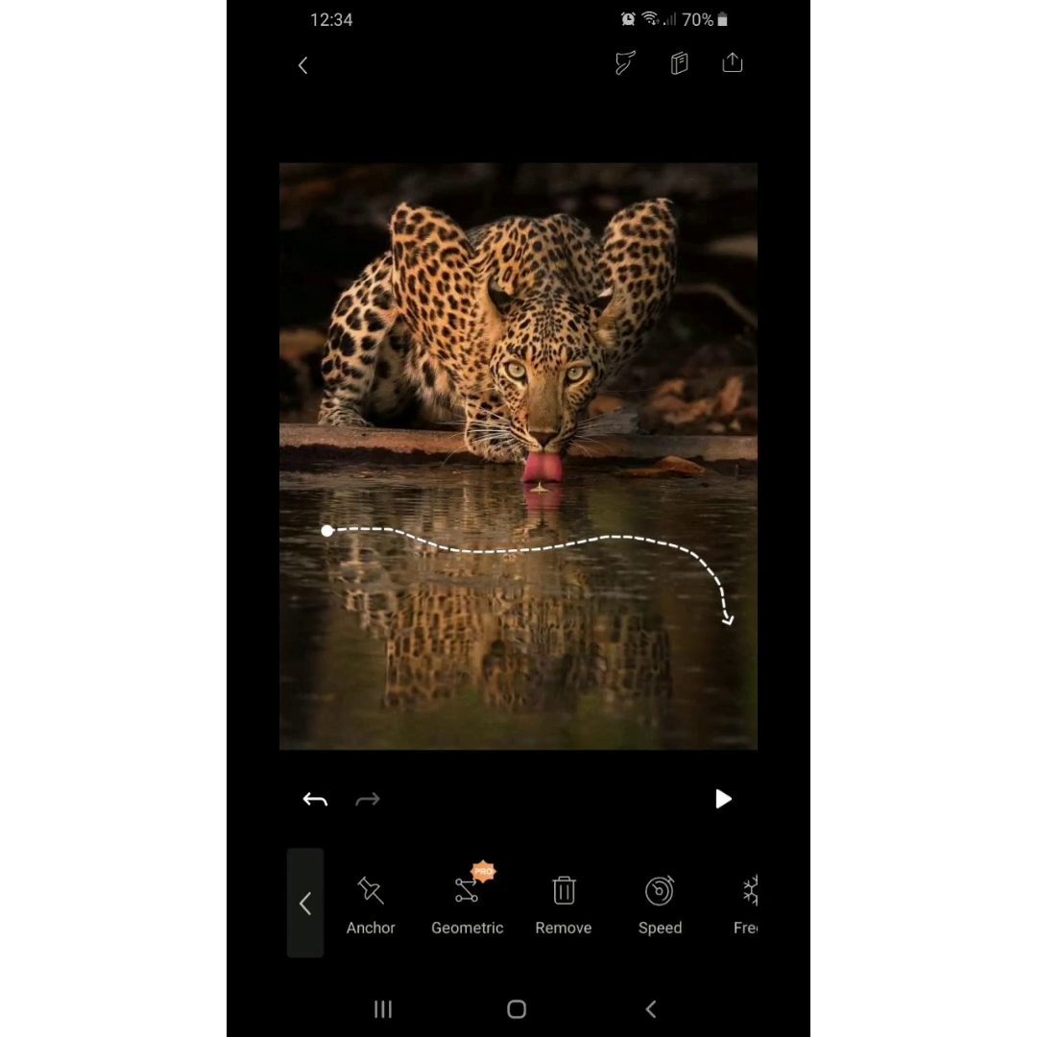
left_click_drag(537, 902, 449, 902)
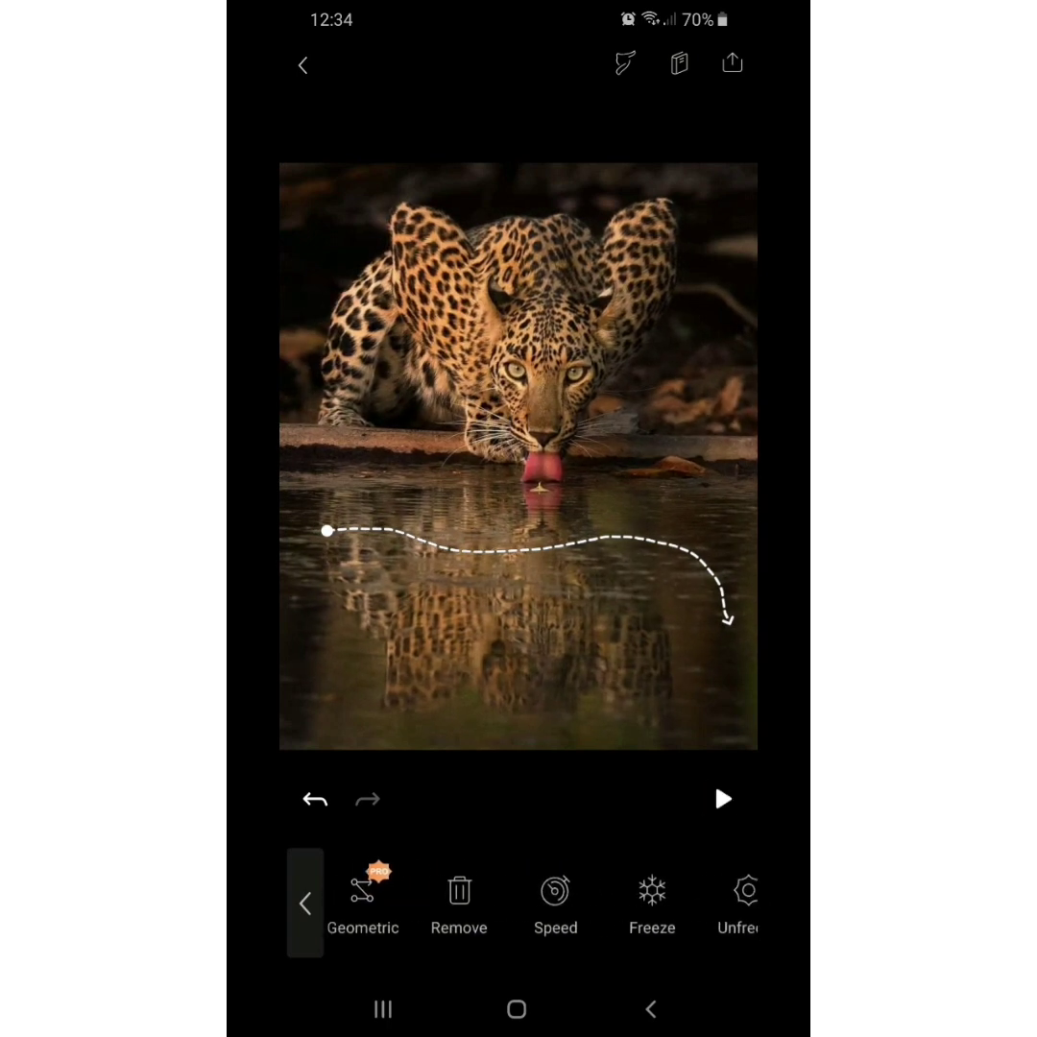
left_click_drag(538, 902, 468, 902)
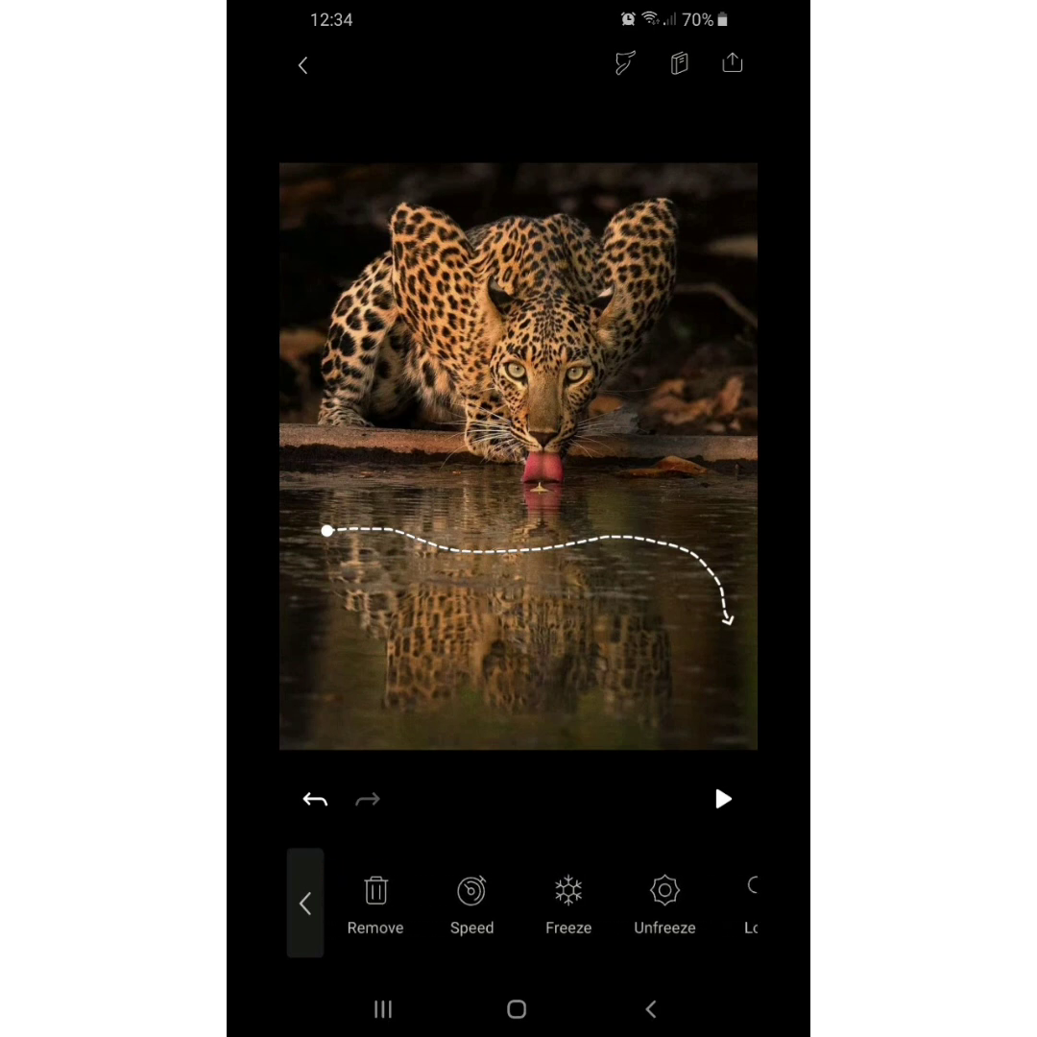
left_click(568, 897)
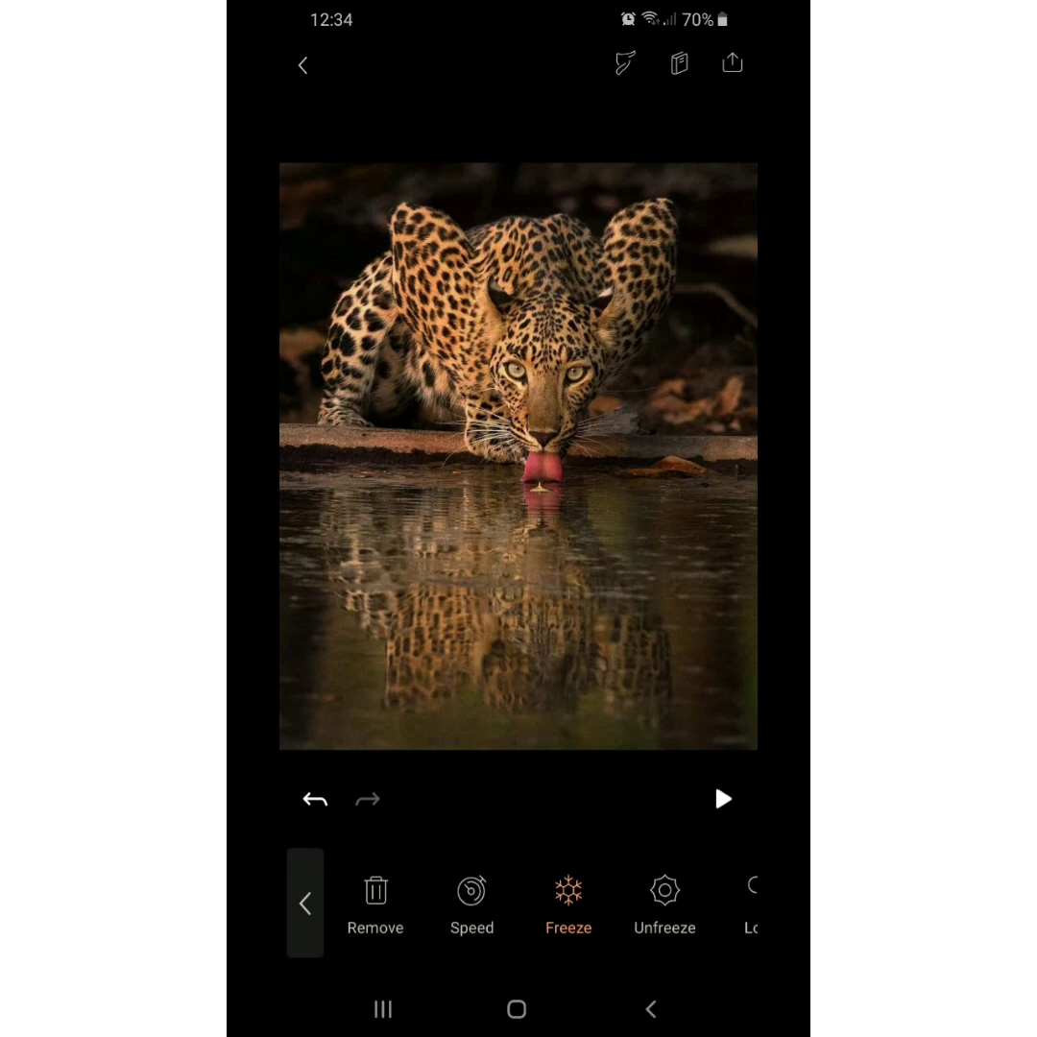
Freeze the leopard's face, ears, head, shoulder and back, touch up edges, and play the loop
mouse_move(466, 344)
left_mouse_down()
mouse_move(461, 307)
mouse_move(458, 384)
mouse_move(422, 379)
mouse_move(397, 335)
left_mouse_up()
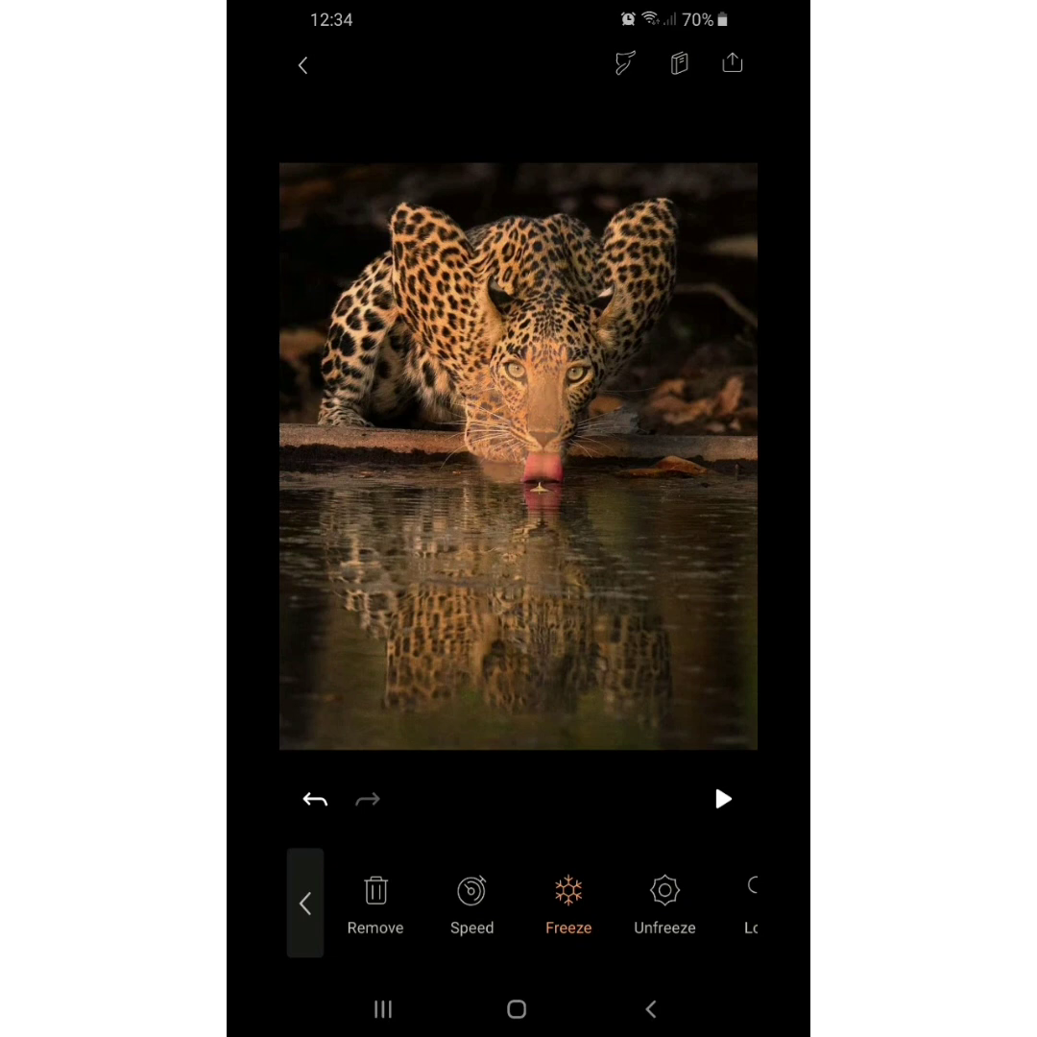
mouse_move(467, 388)
left_mouse_down()
mouse_move(485, 288)
mouse_move(504, 326)
mouse_move(494, 370)
mouse_move(432, 298)
left_mouse_up()
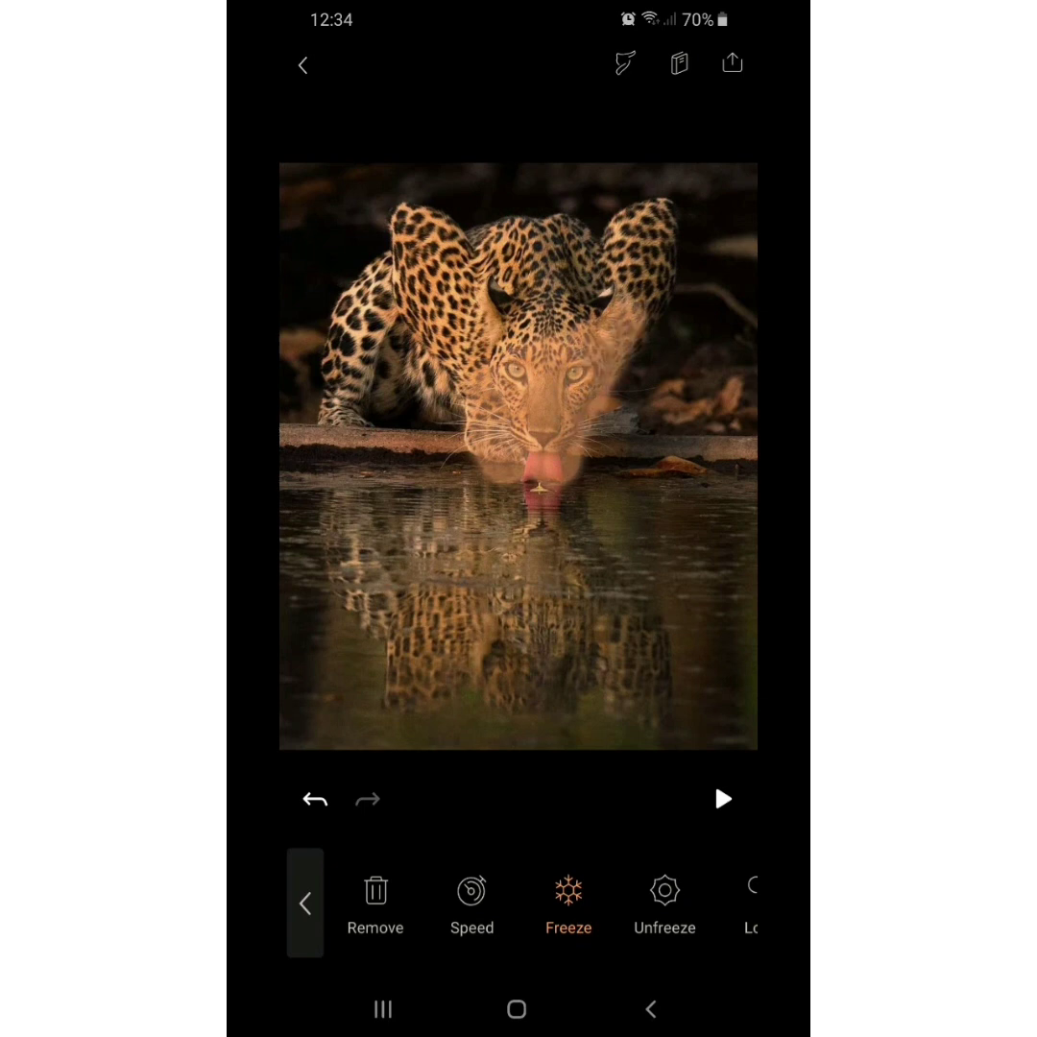
mouse_move(518, 288)
left_mouse_down()
mouse_move(634, 212)
mouse_move(662, 206)
left_mouse_up()
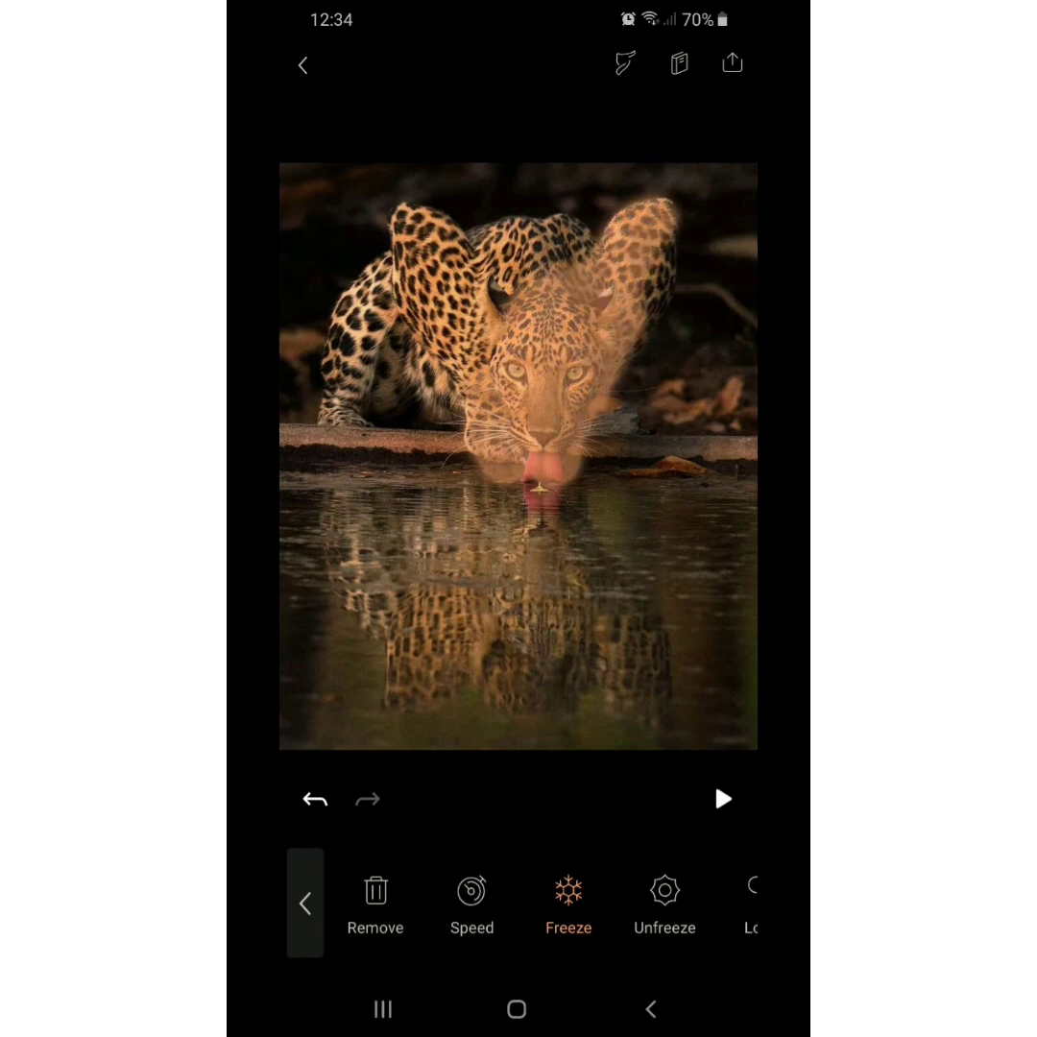
mouse_move(561, 192)
left_mouse_down()
mouse_move(566, 264)
mouse_move(513, 346)
left_mouse_up()
mouse_move(470, 206)
left_mouse_down()
mouse_move(432, 231)
mouse_move(403, 221)
mouse_move(399, 309)
mouse_move(365, 365)
mouse_move(360, 321)
mouse_move(321, 369)
mouse_move(331, 260)
left_mouse_up()
left_click_drag(336, 326, 384, 257)
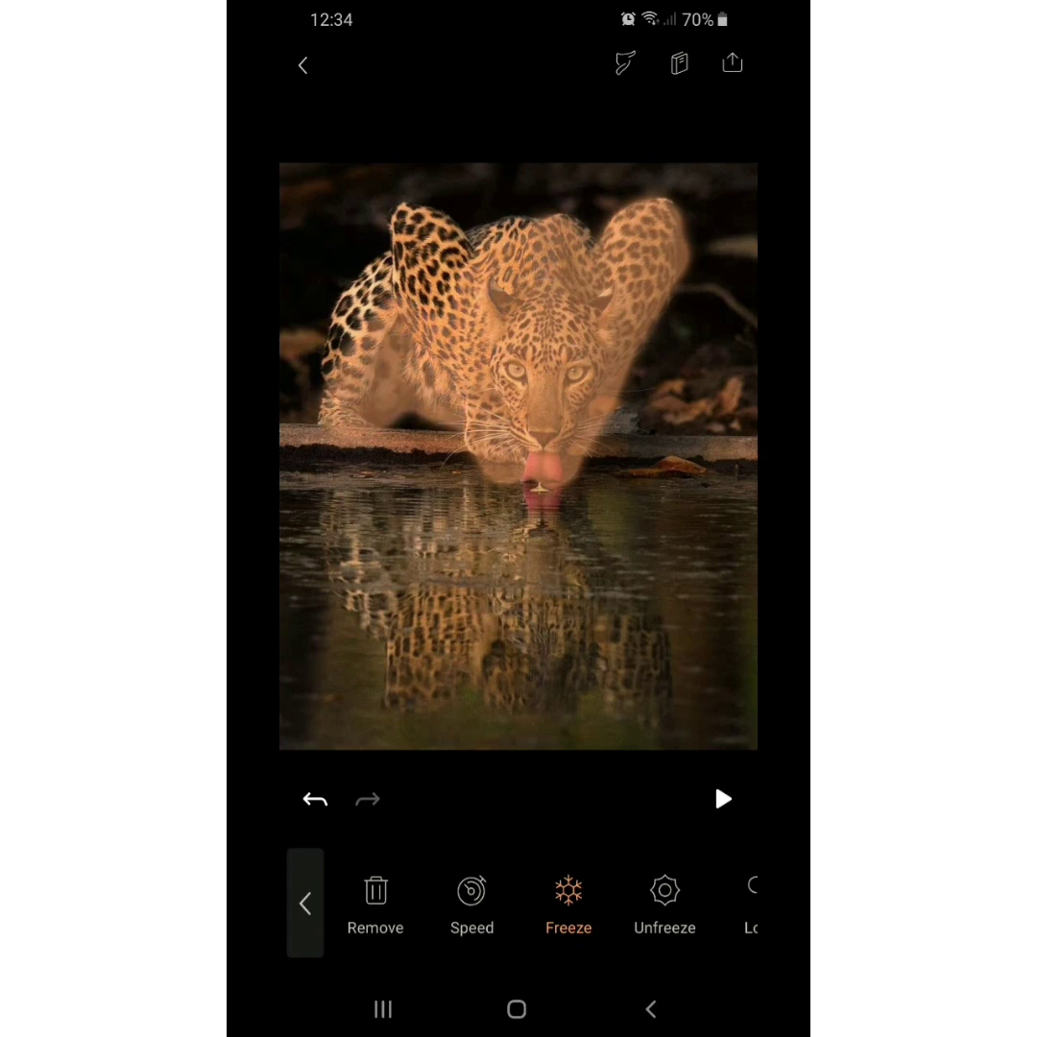
mouse_move(298, 288)
left_mouse_down()
mouse_move(286, 309)
mouse_move(326, 239)
mouse_move(394, 204)
mouse_move(384, 173)
mouse_move(364, 254)
mouse_move(427, 187)
mouse_move(461, 178)
mouse_move(499, 197)
mouse_move(567, 173)
mouse_move(528, 316)
mouse_move(480, 422)
mouse_move(436, 422)
mouse_move(410, 396)
mouse_move(327, 364)
mouse_move(288, 293)
mouse_move(327, 182)
mouse_move(403, 183)
left_mouse_up()
left_click_drag(495, 196, 510, 184)
left_click_drag(564, 241, 572, 259)
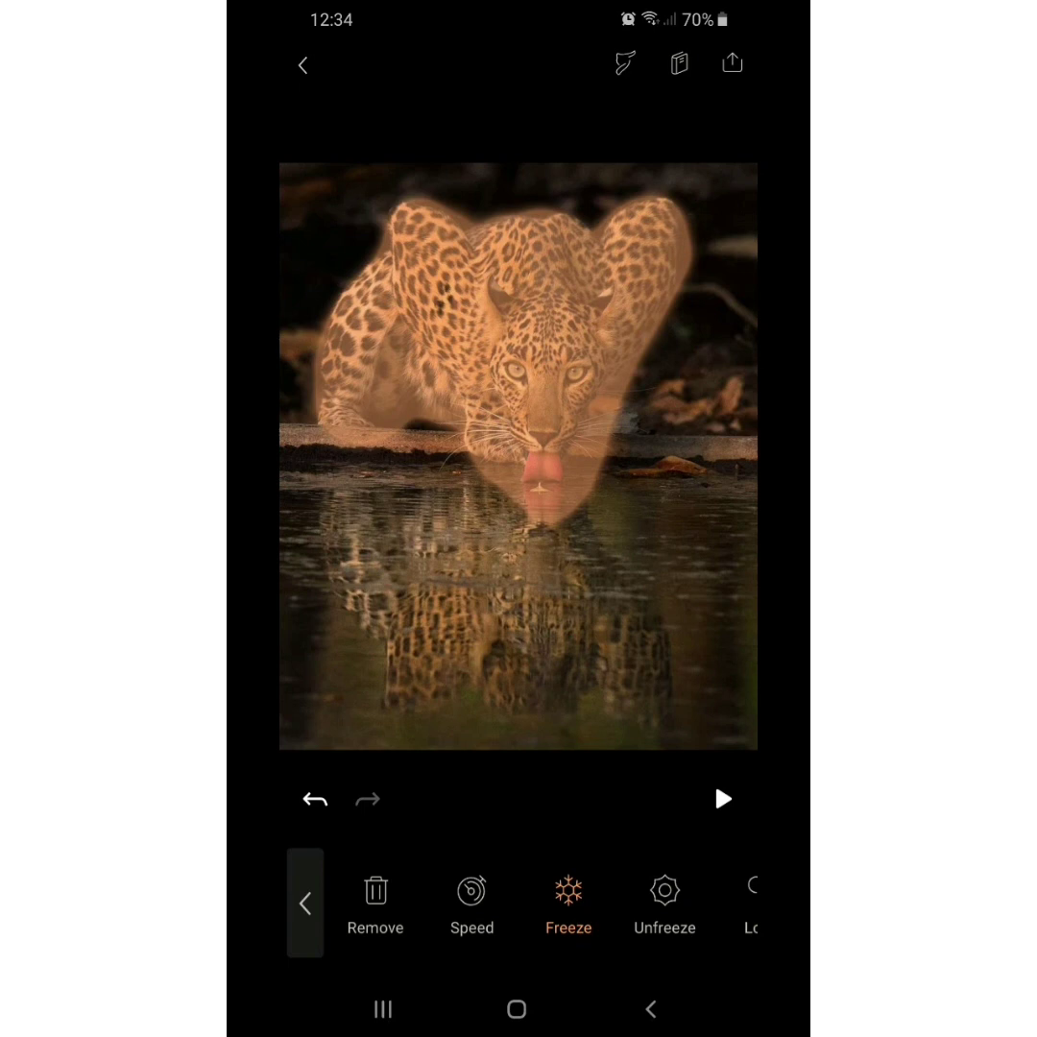
left_click(723, 798)
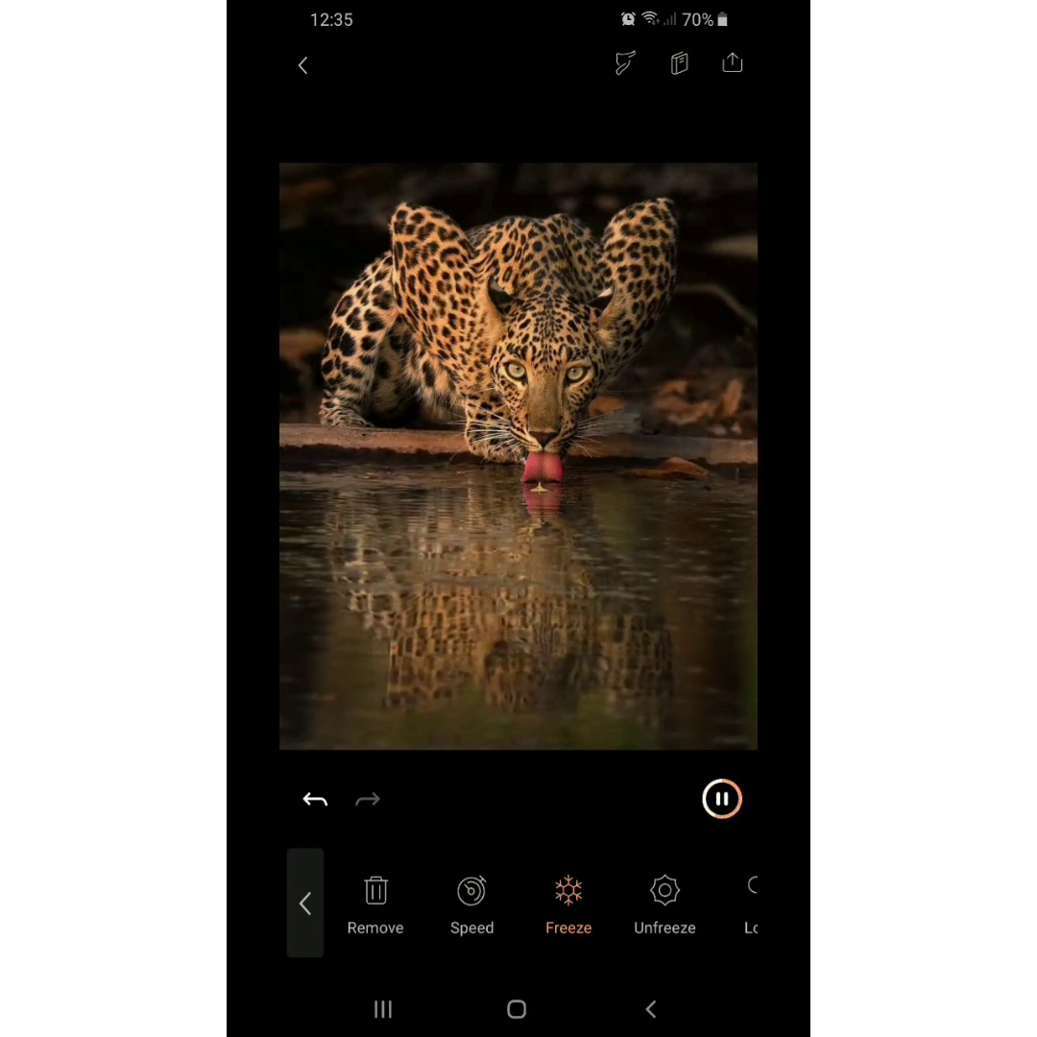
Set the leopard animation speed to 6
left_click(472, 902)
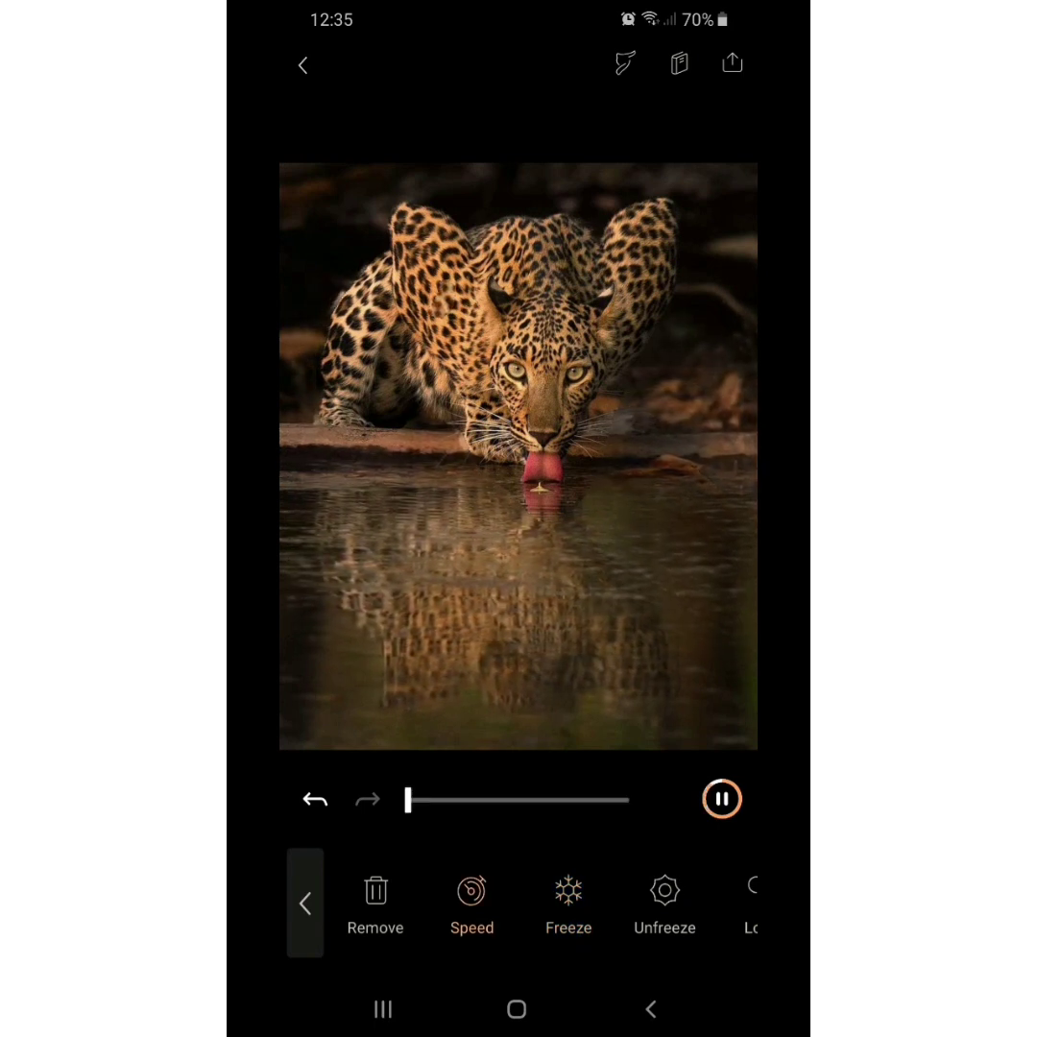
mouse_move(407, 798)
left_mouse_down()
mouse_move(626, 799)
mouse_move(423, 798)
left_mouse_up()
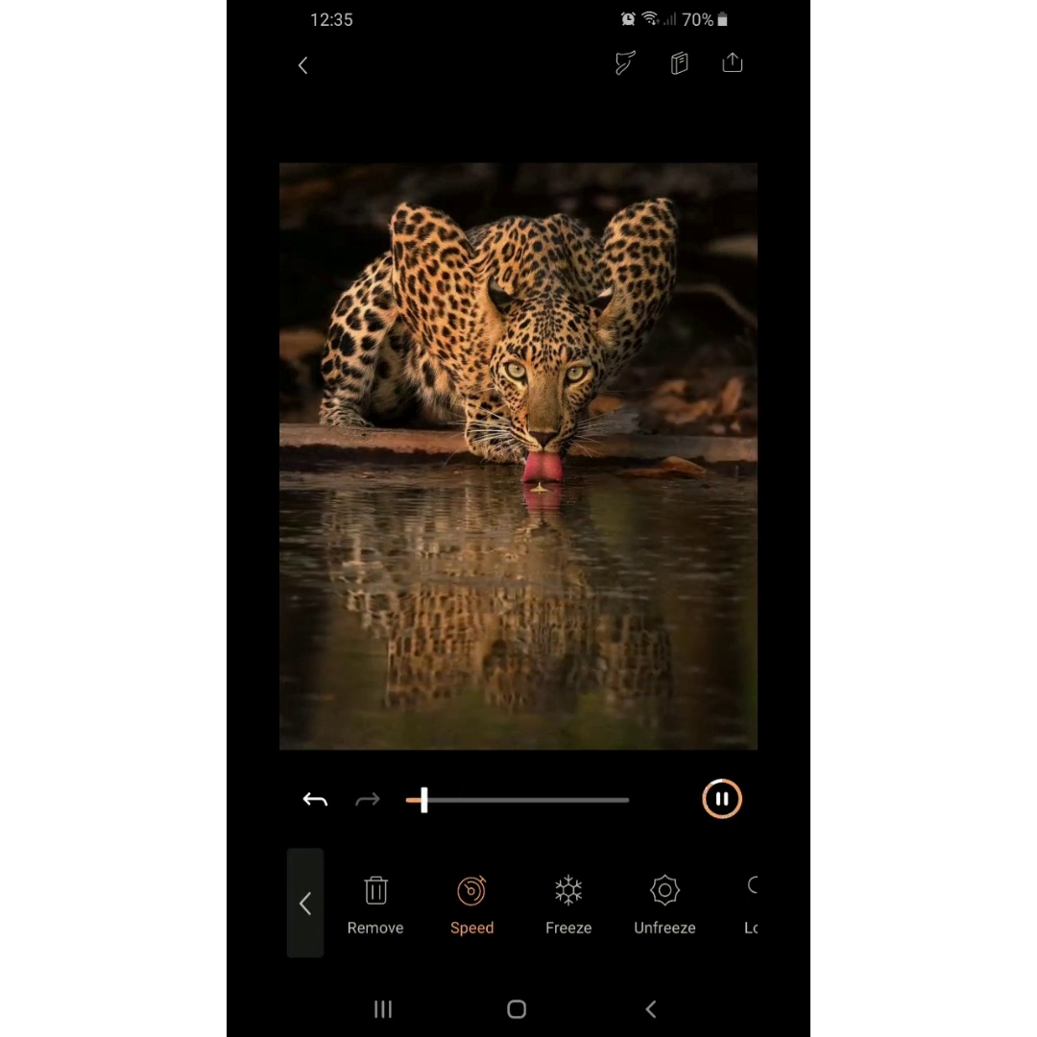
left_click_drag(423, 798, 419, 798)
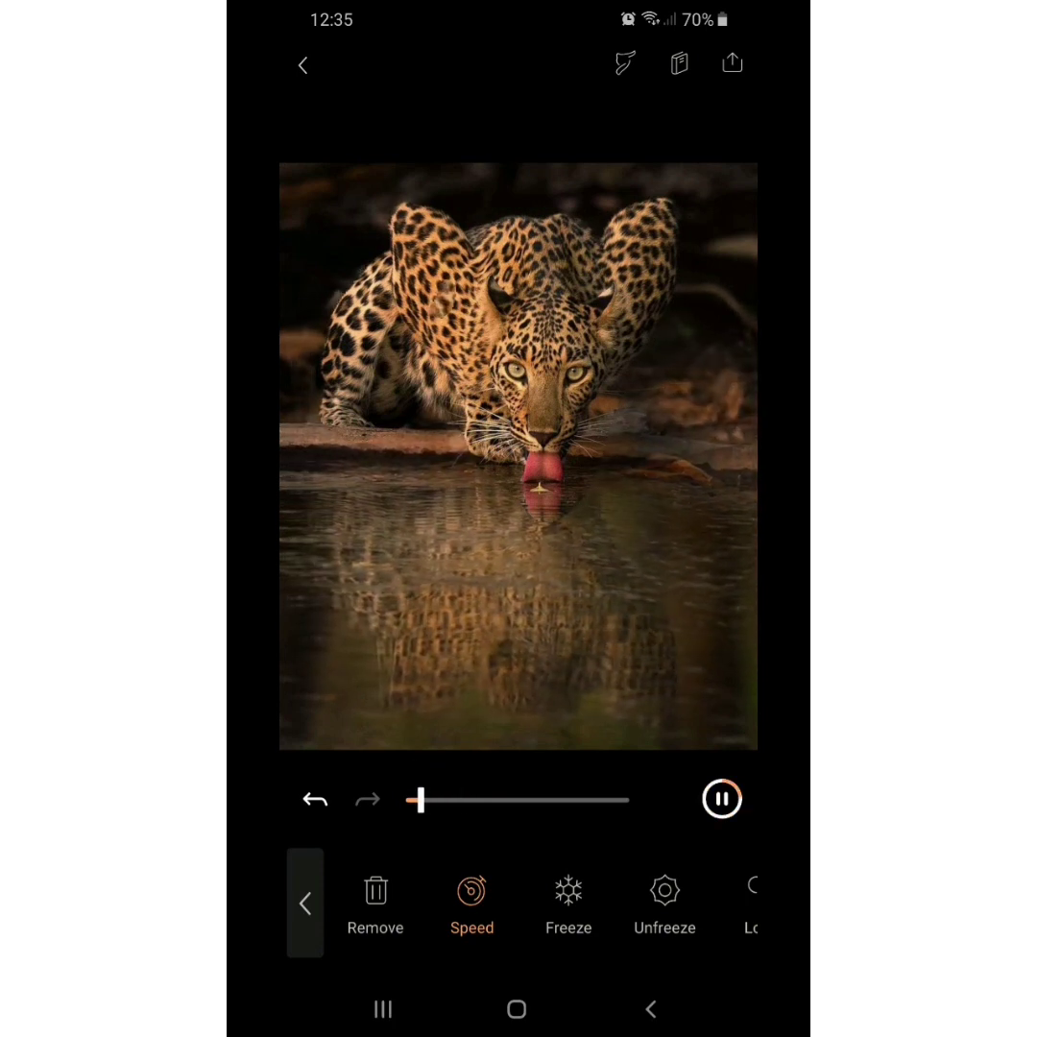
Switch to Erase, replay the leopard loop, and scroll the tool row back
left_click_drag(614, 902, 571, 902)
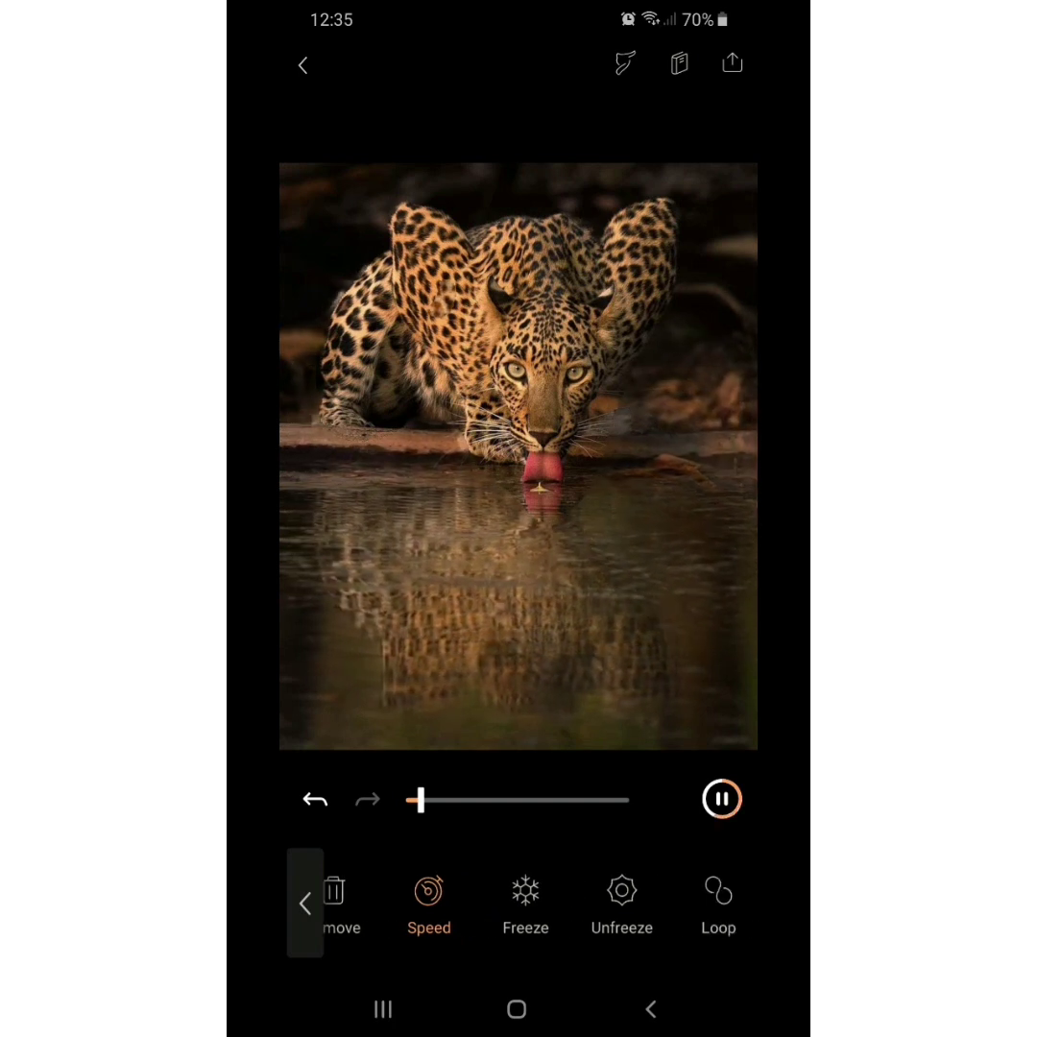
left_click(622, 902)
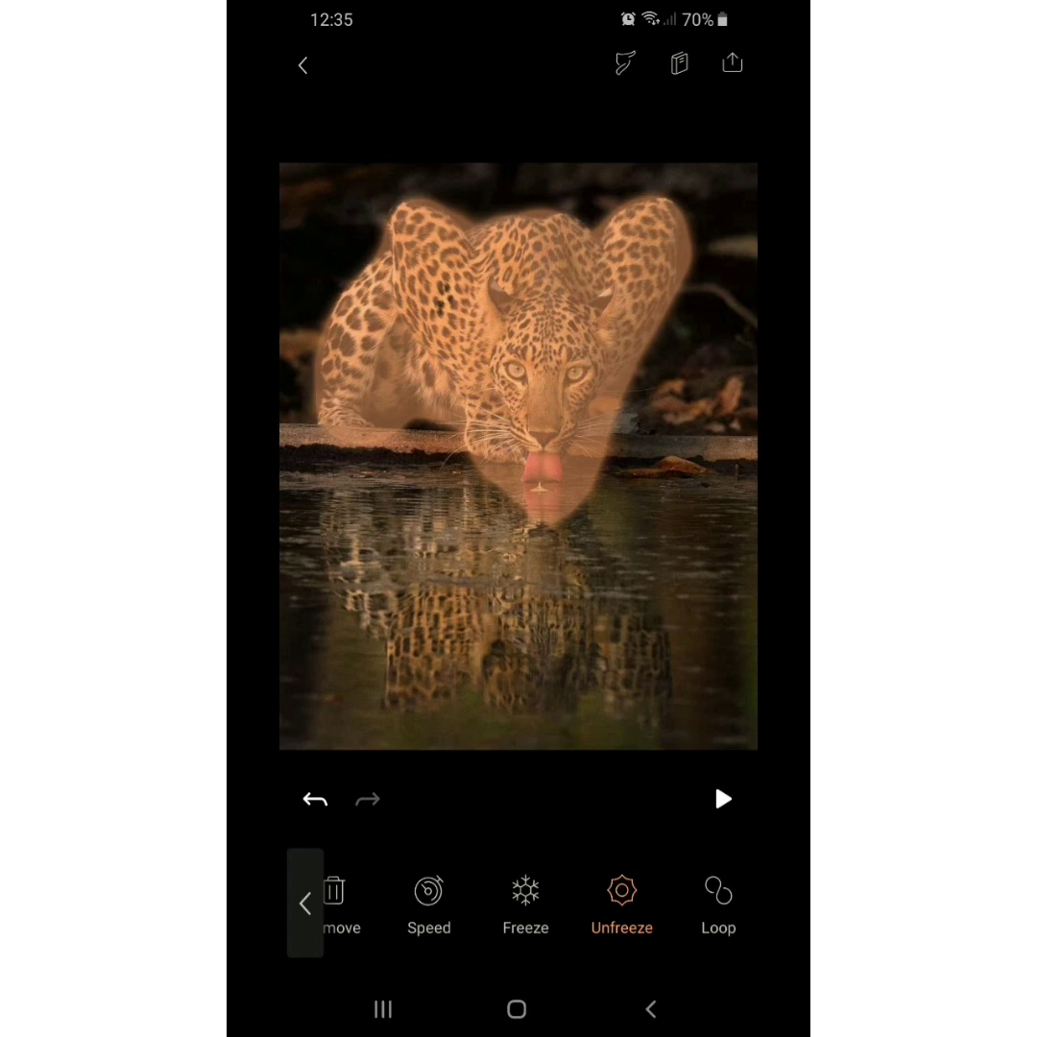
left_click(722, 799)
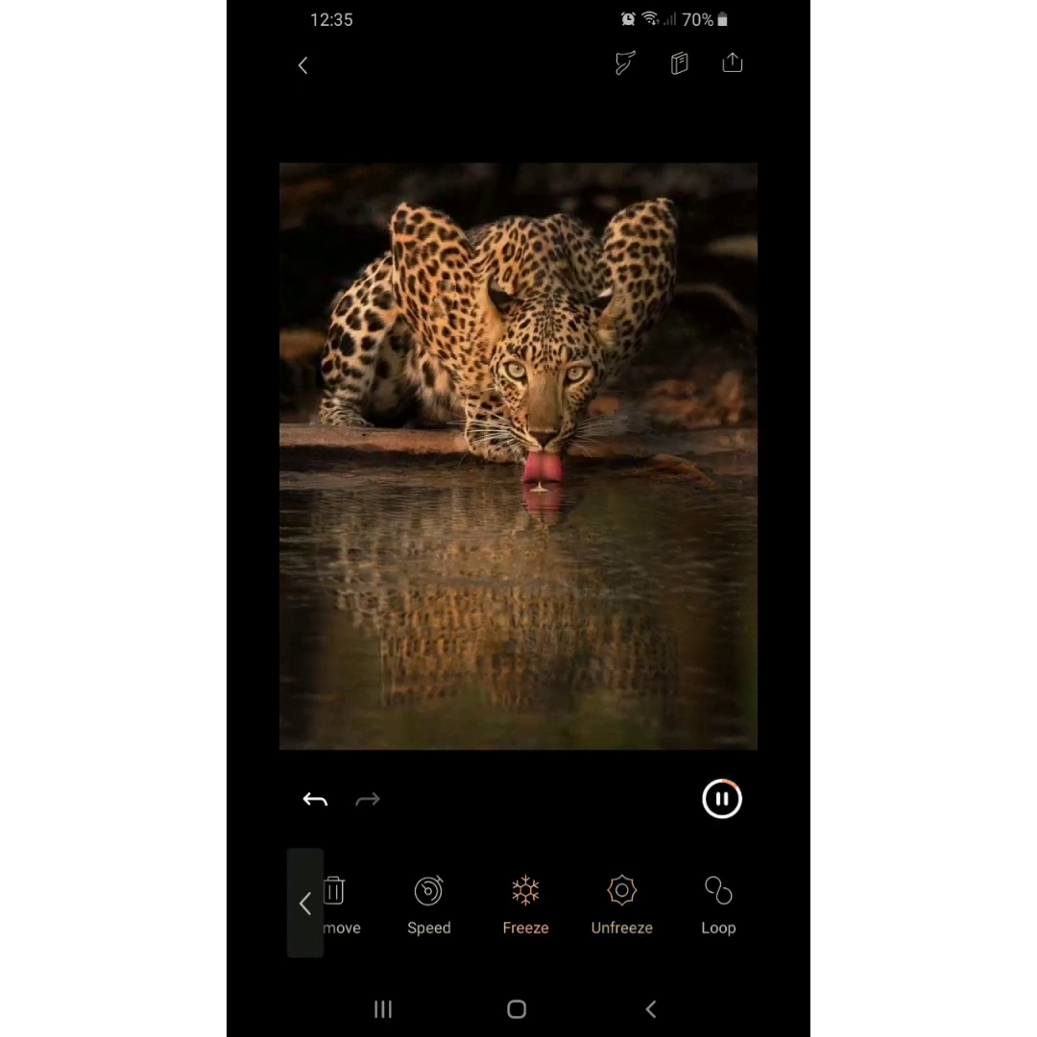
left_click_drag(428, 902, 592, 902)
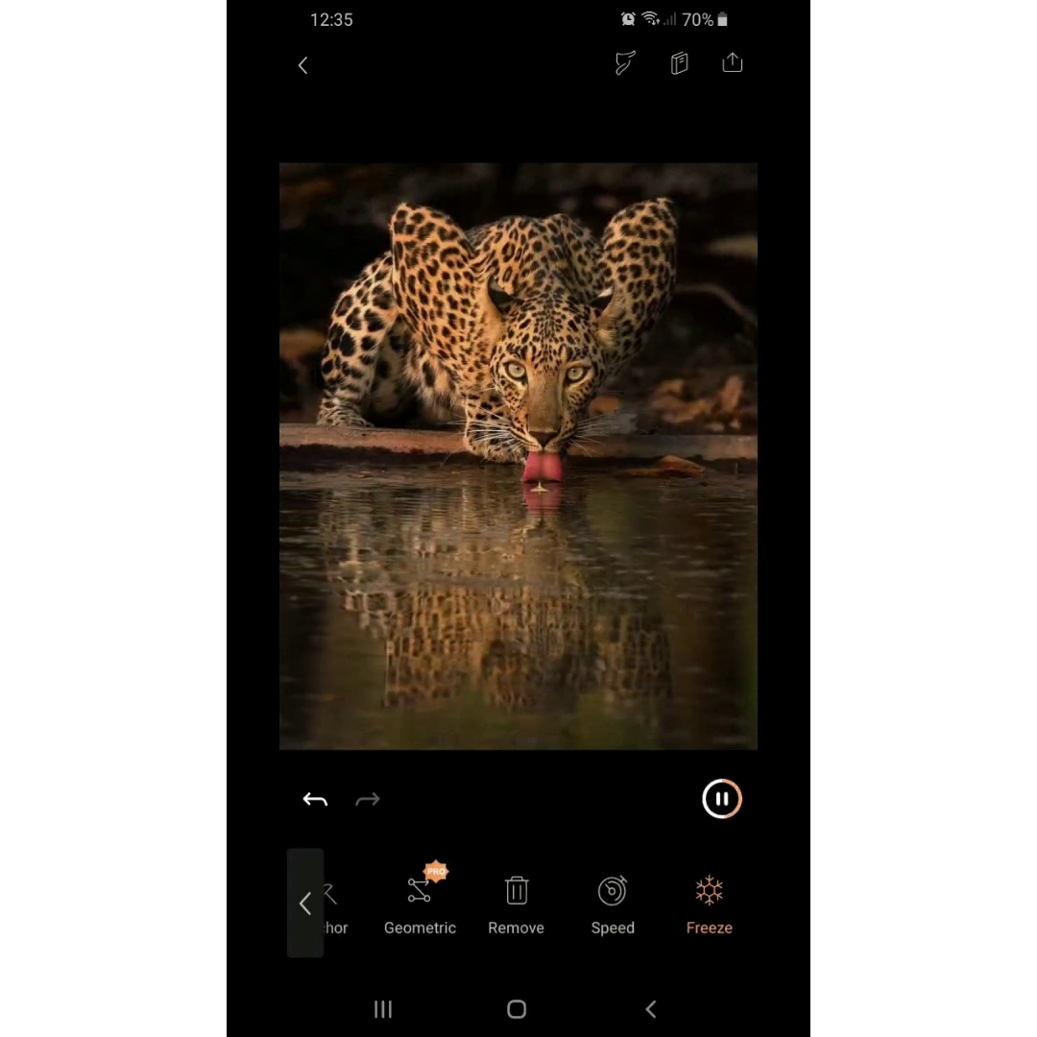
left_click_drag(420, 902, 574, 903)
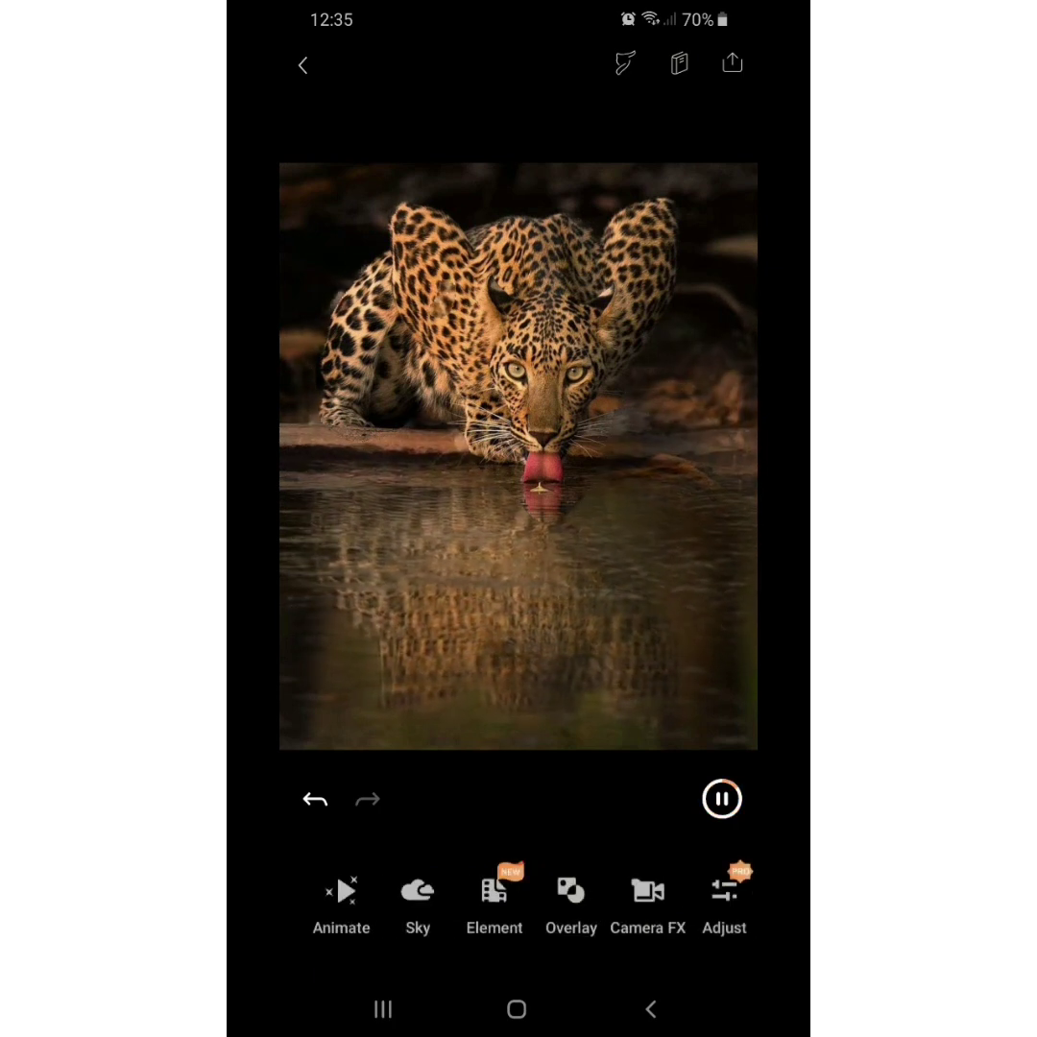
Try the SN03 cloudy sky with its Horizon/Opacity/Wind settings, then undo it
left_click(417, 902)
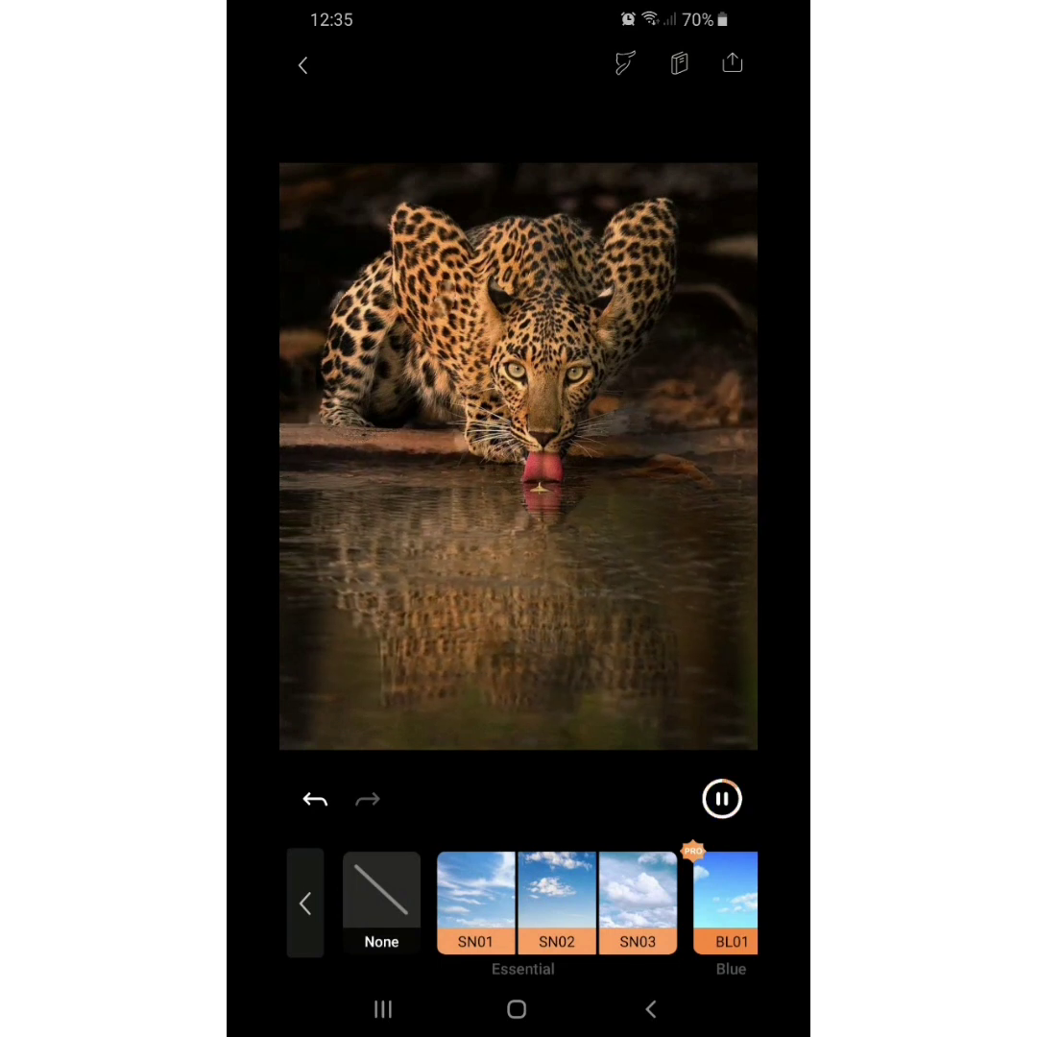
left_click(638, 893)
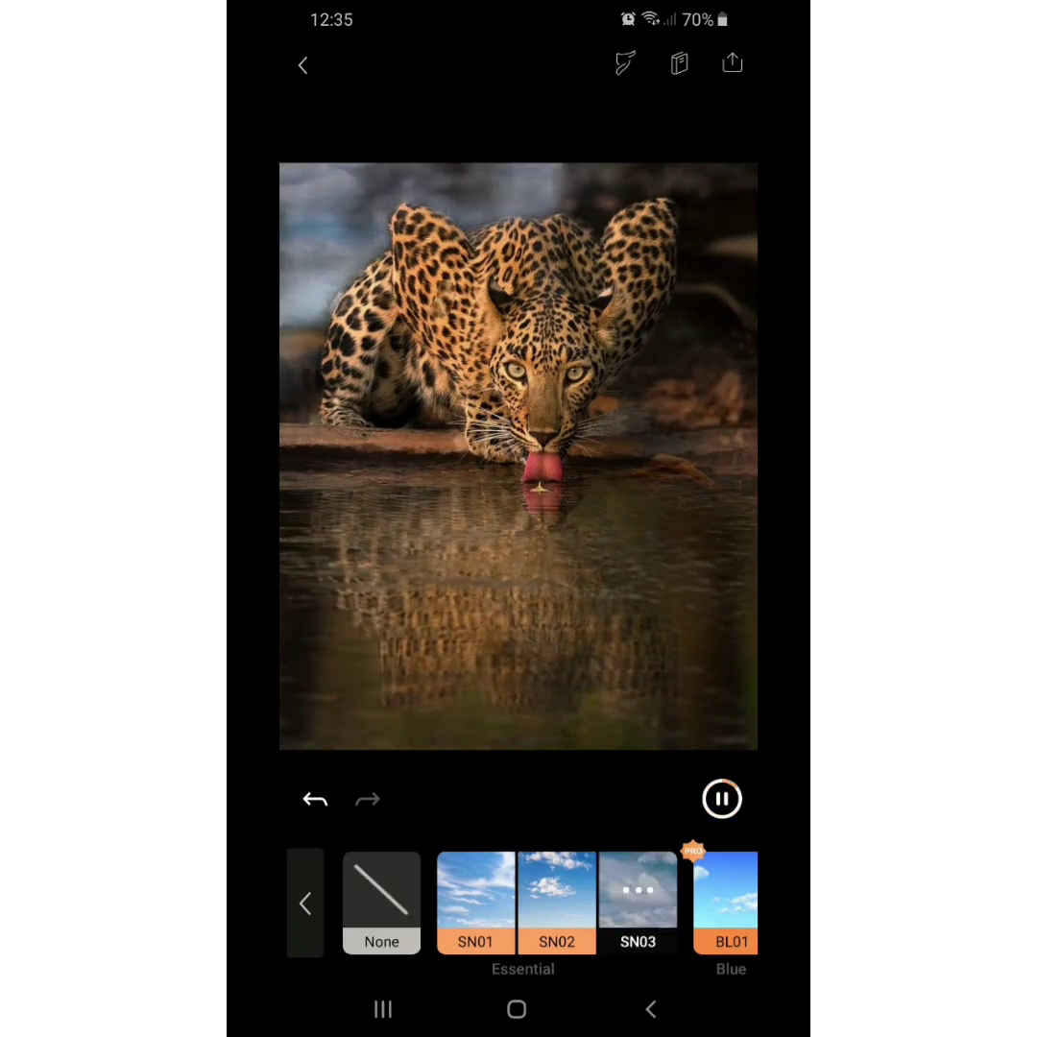
left_click(637, 897)
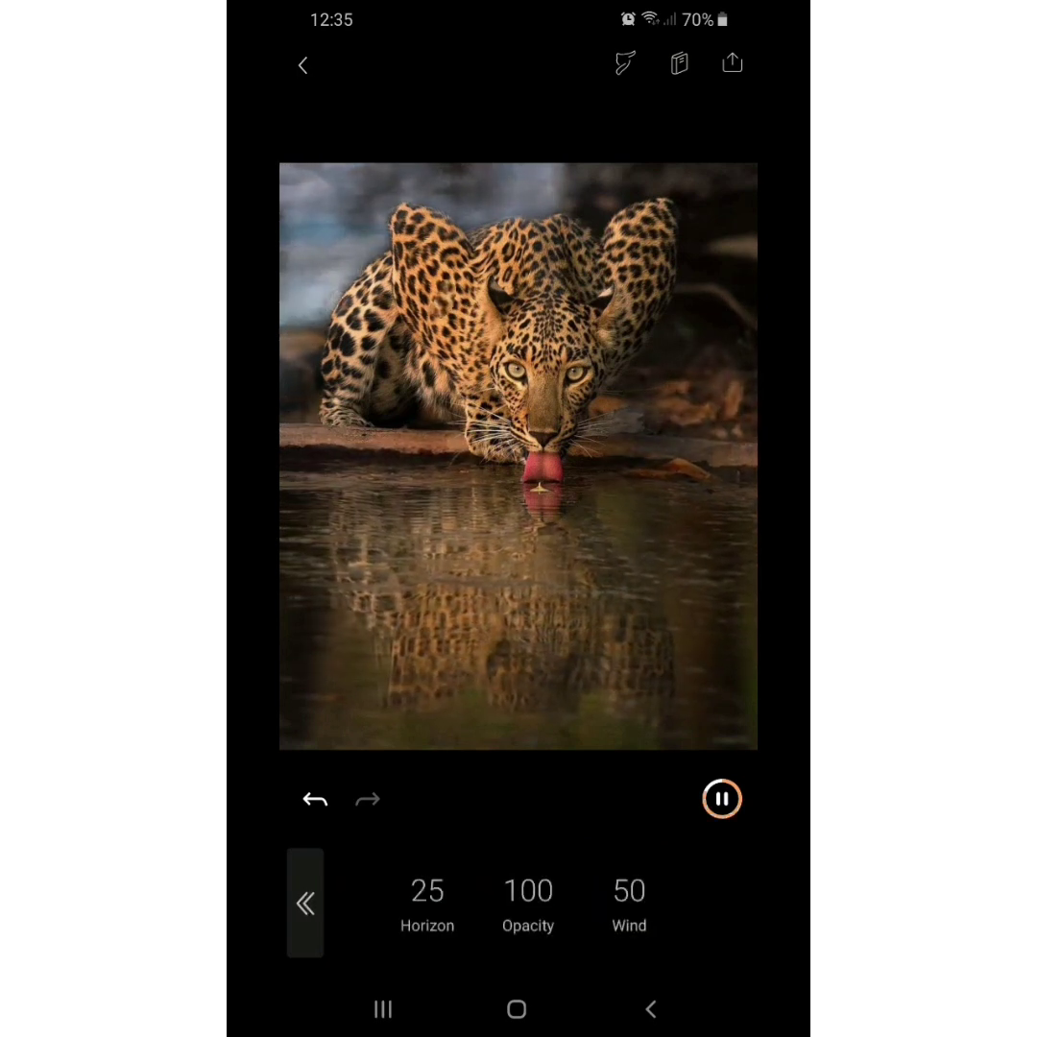
left_click(305, 903)
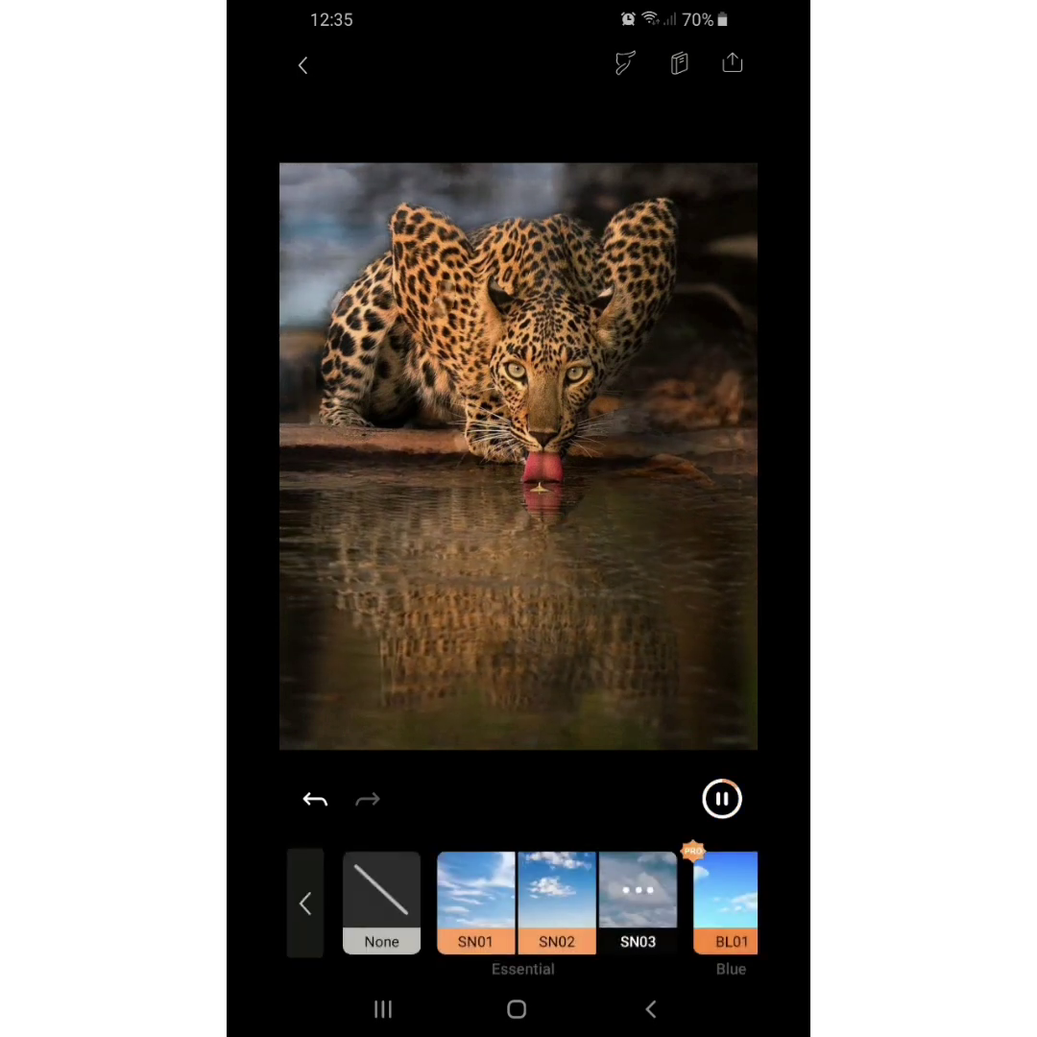
left_click(315, 799)
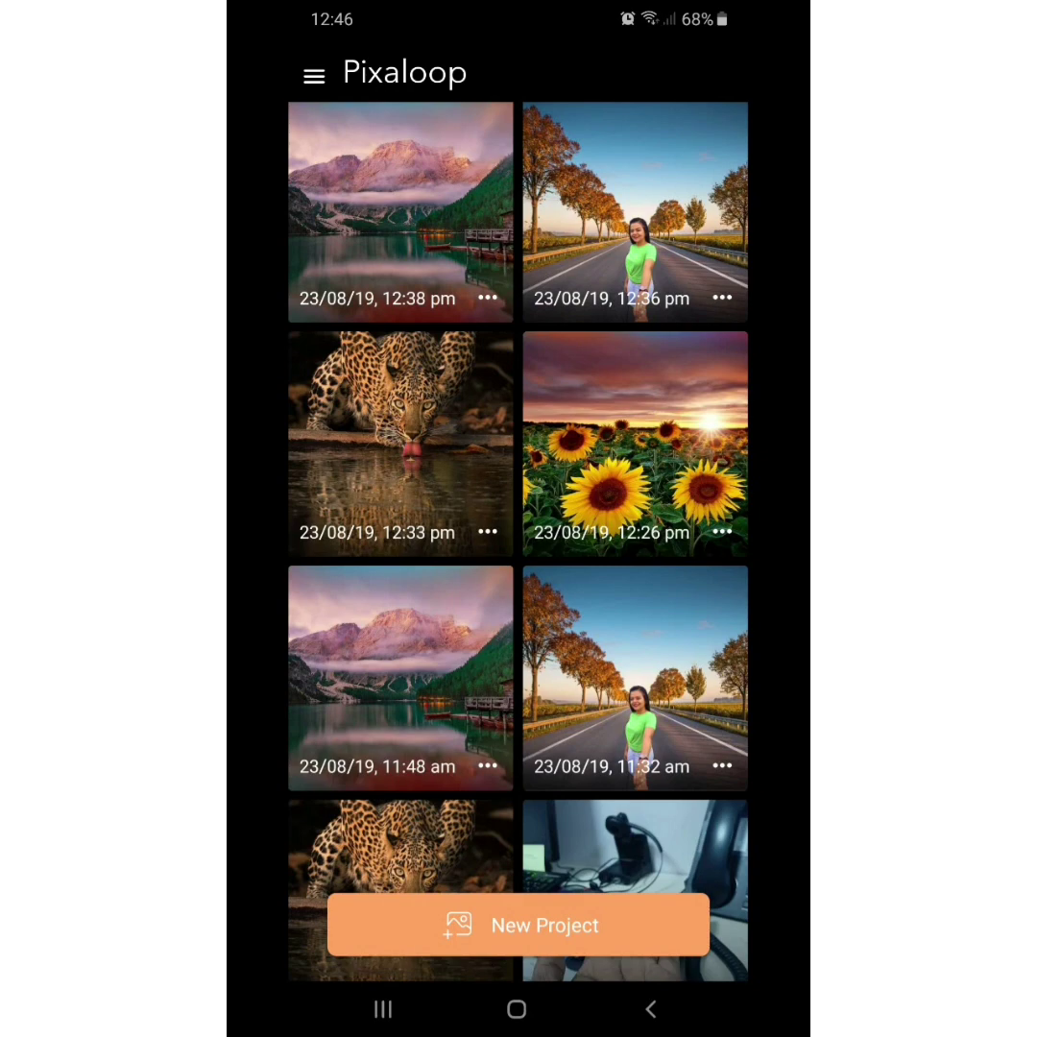
Create a new project from the photo of the woman on the tree-lined road
left_click(518, 924)
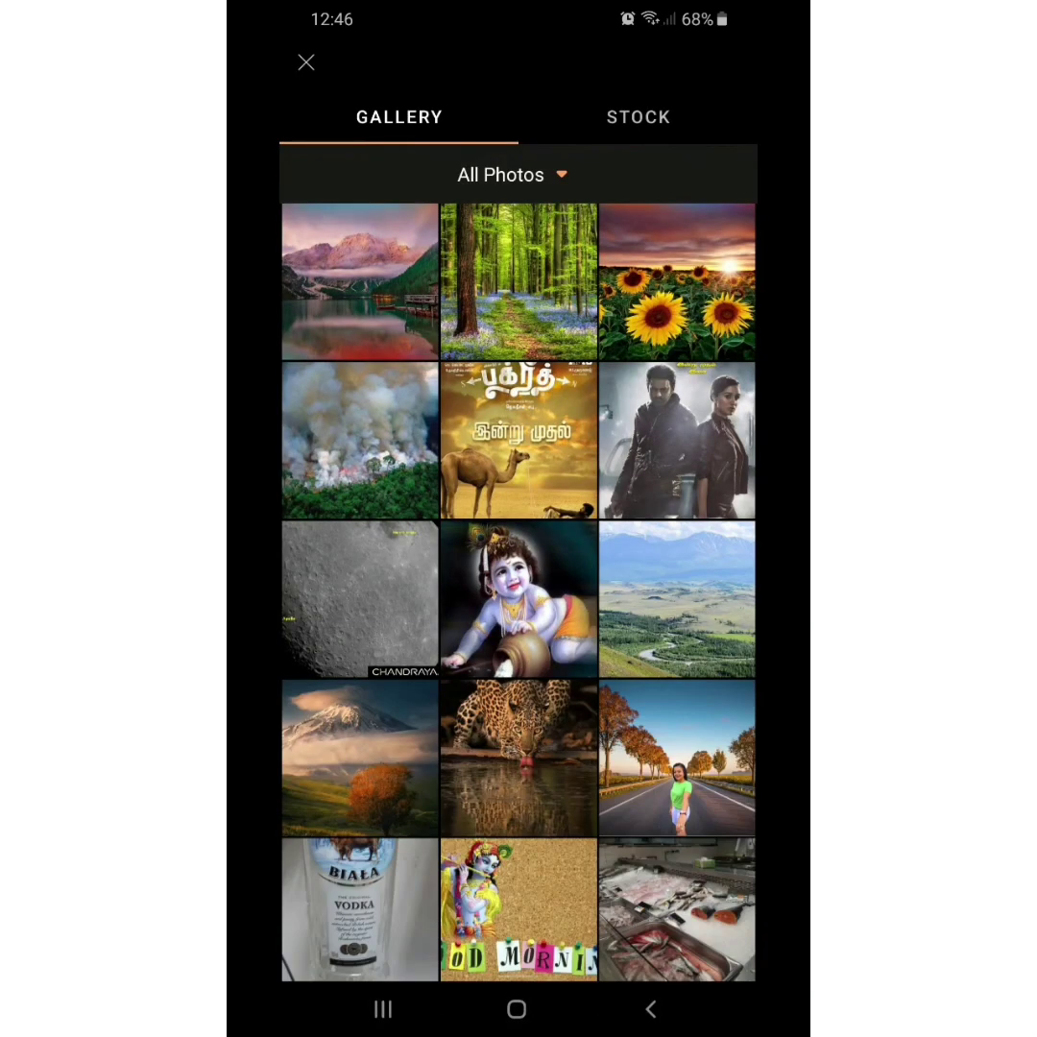
left_click(677, 758)
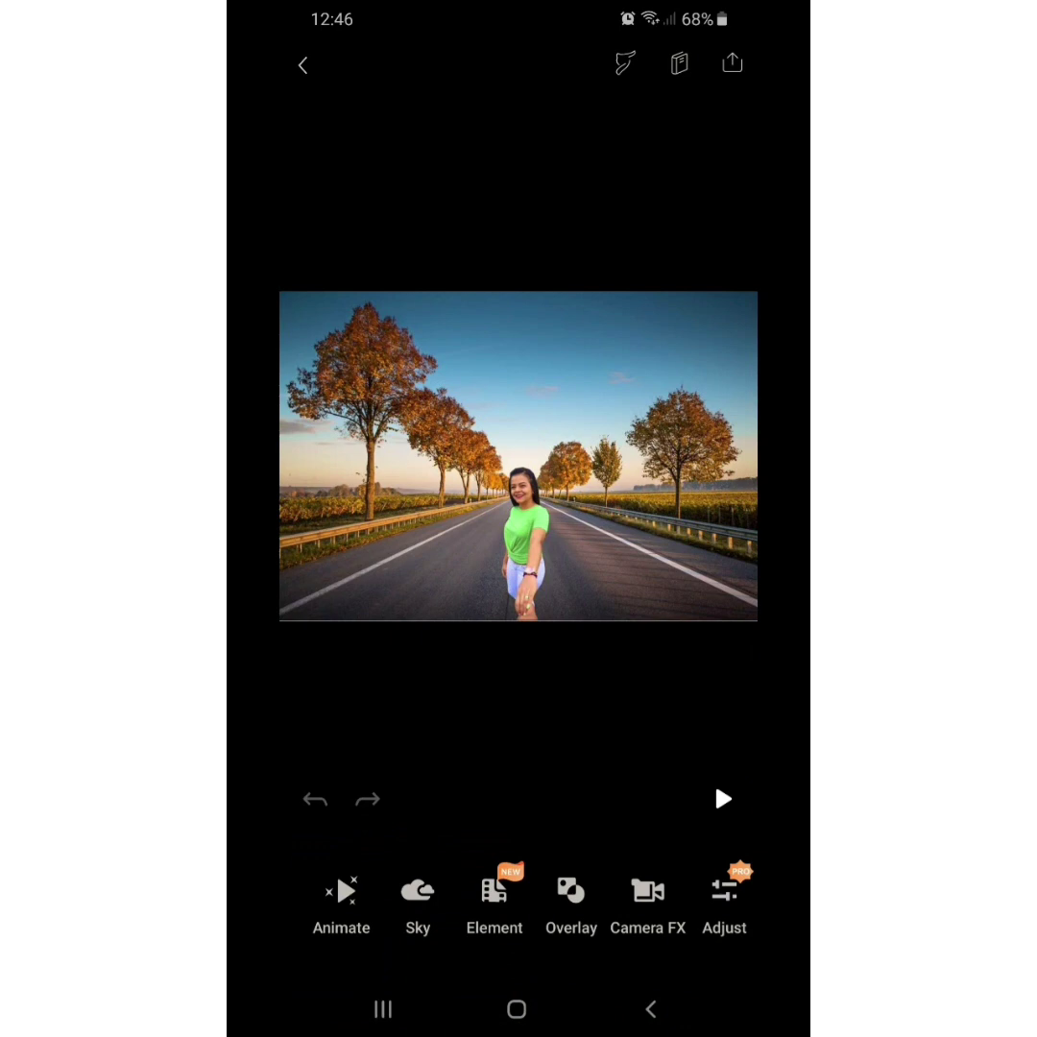
Preview sky presets SN01 and SN02, then settle on the cloudy SN03 sky and confirm
left_click(418, 902)
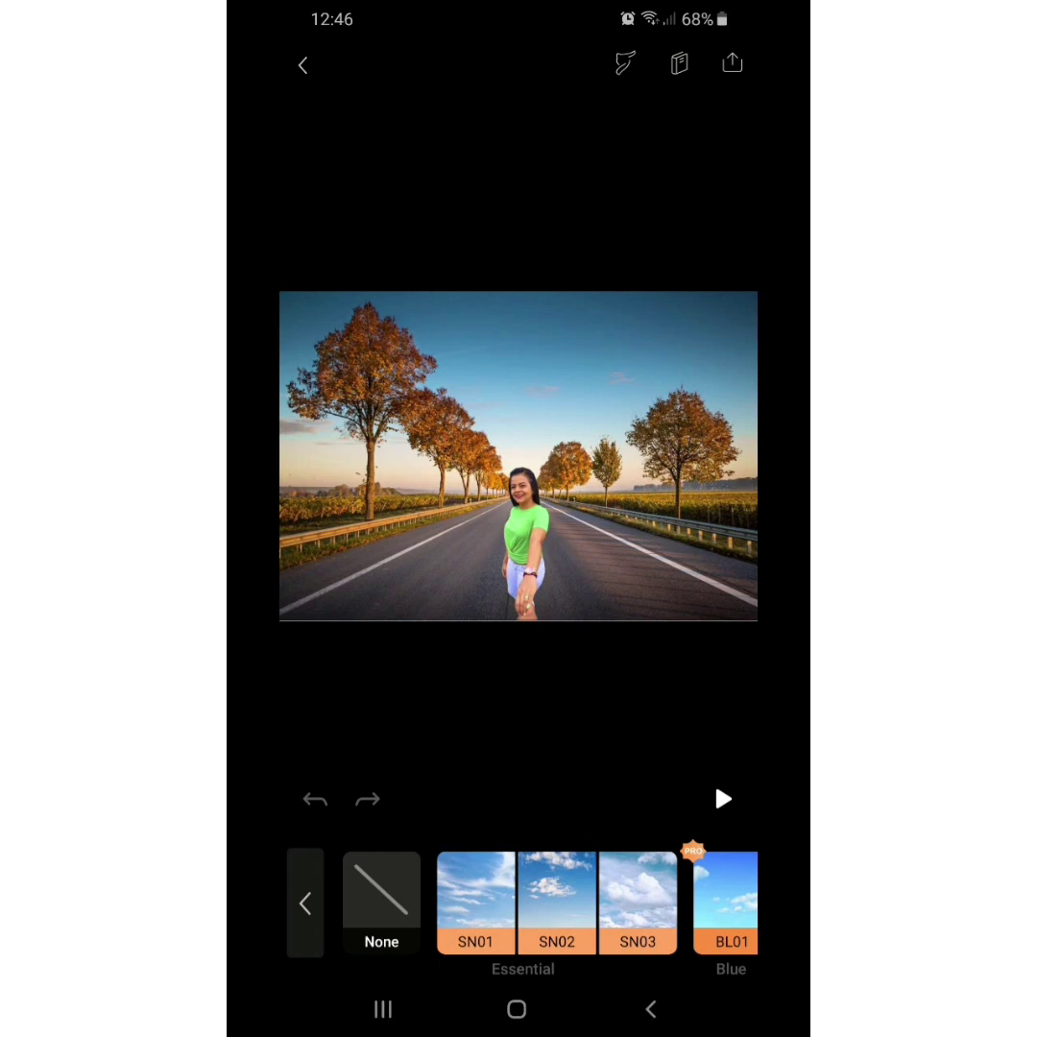
left_click(475, 892)
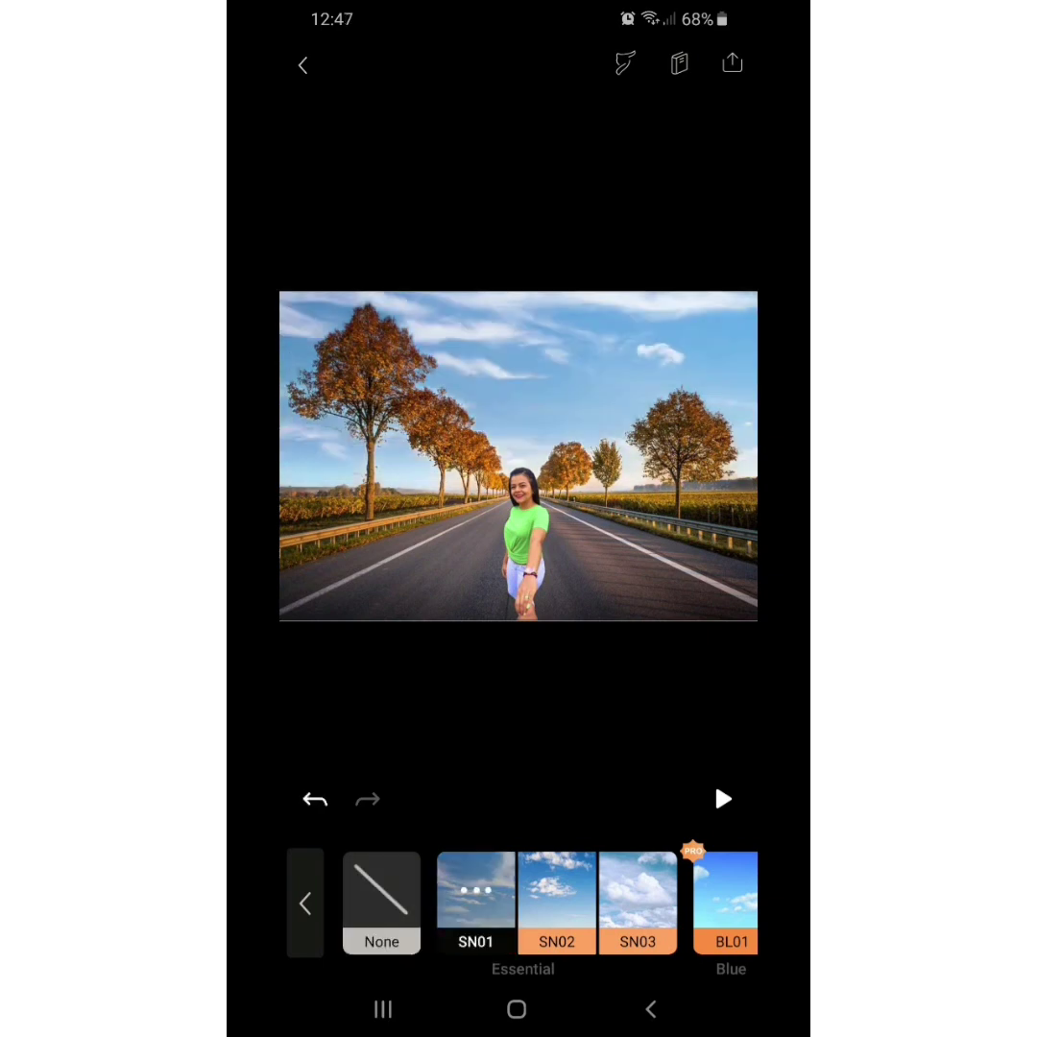
left_click(723, 799)
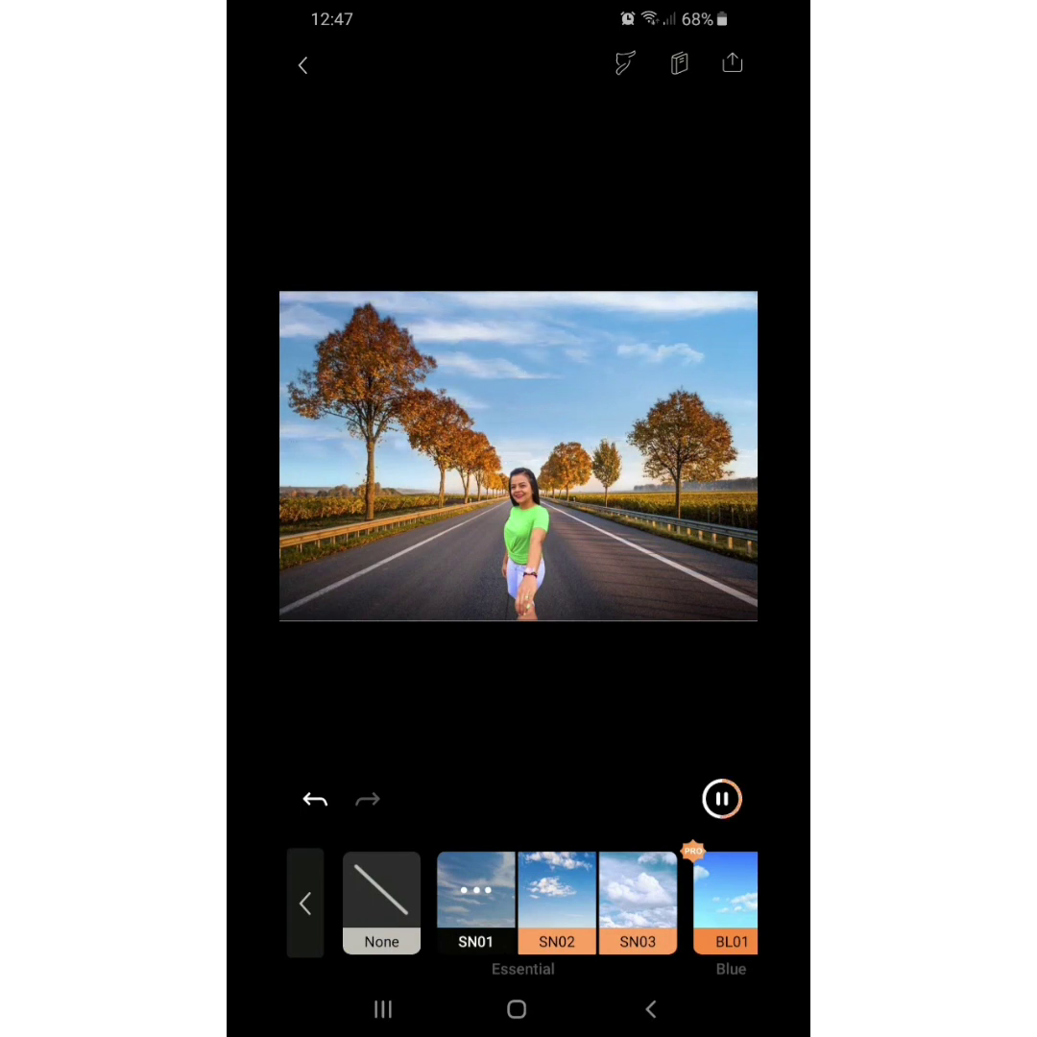
left_click(557, 891)
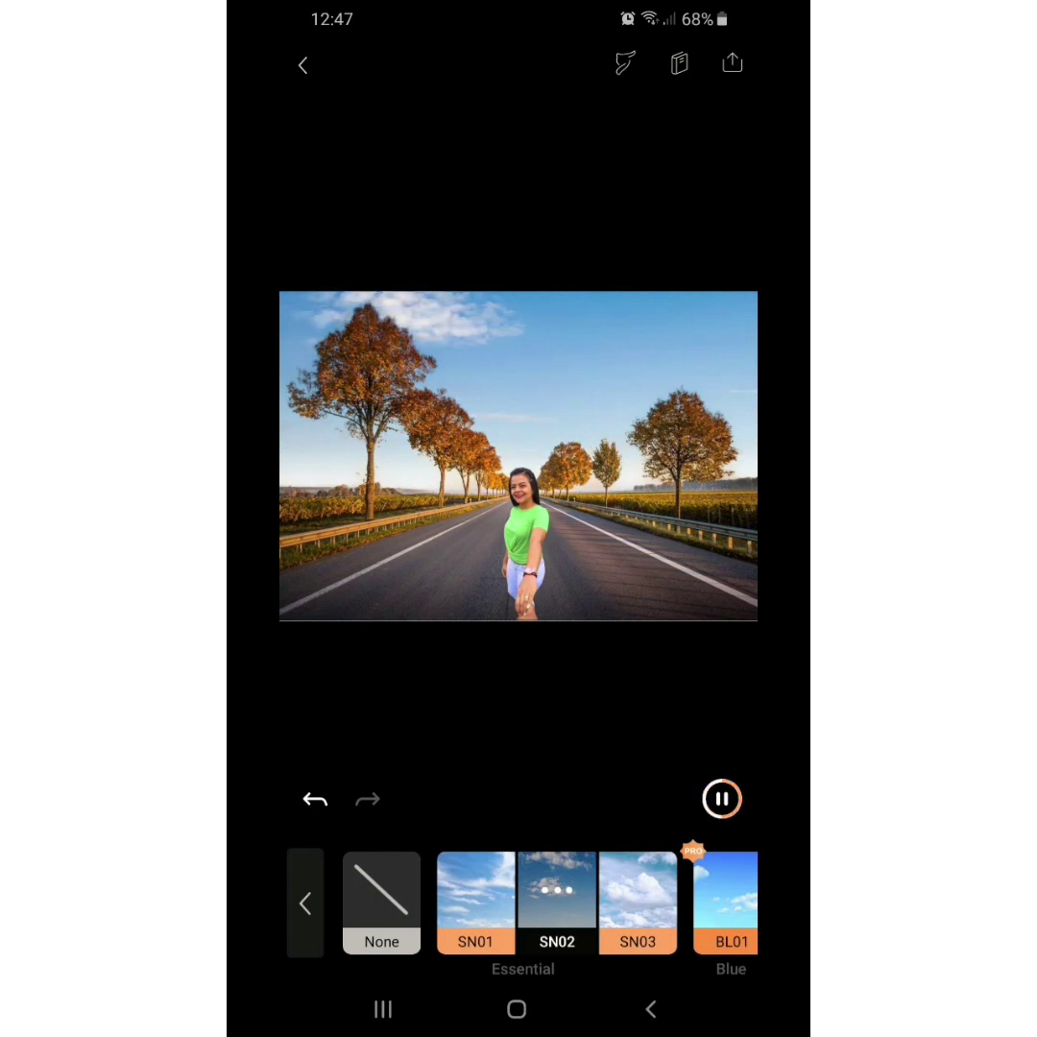
left_click(637, 891)
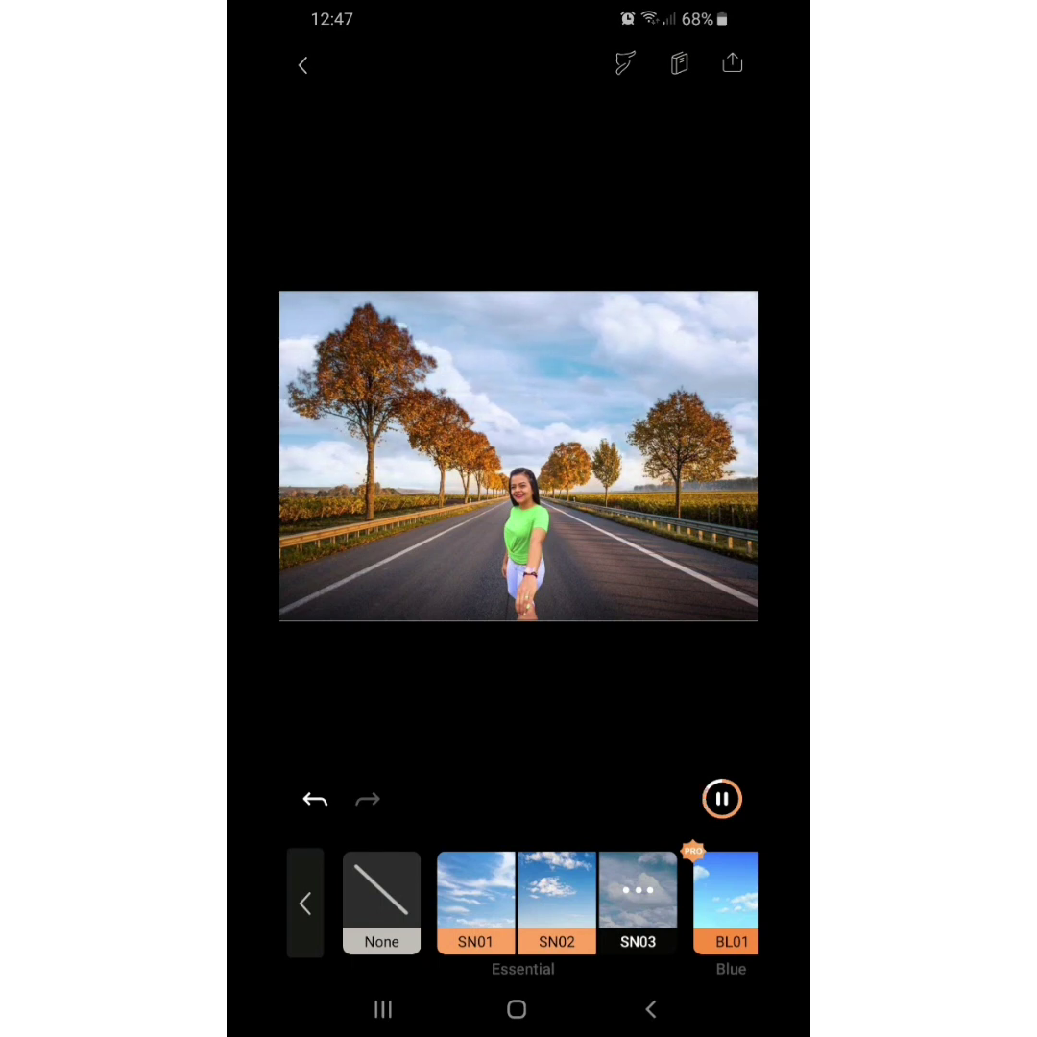
left_click(305, 902)
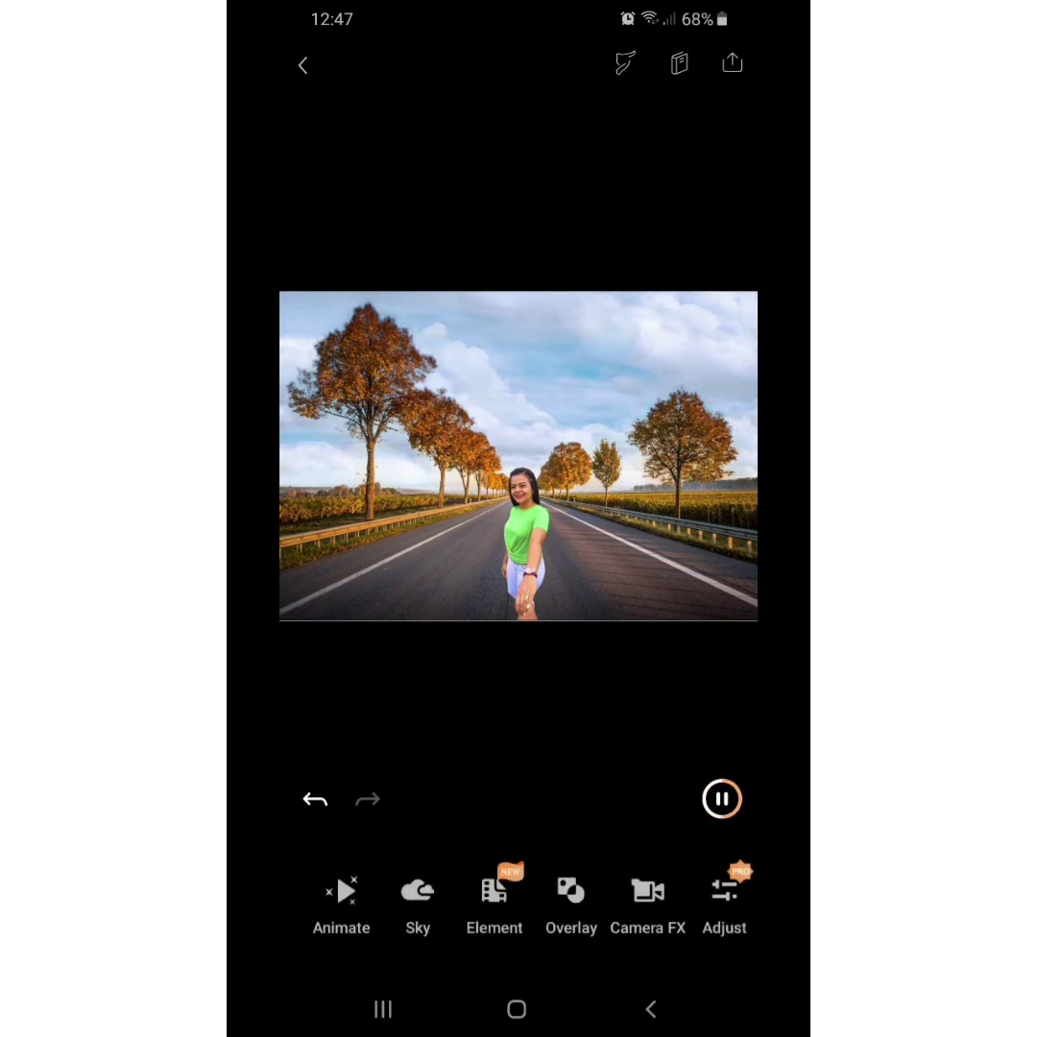
Draw two path arrows so the road's right and left sides flow toward the bottom corners
left_click(341, 897)
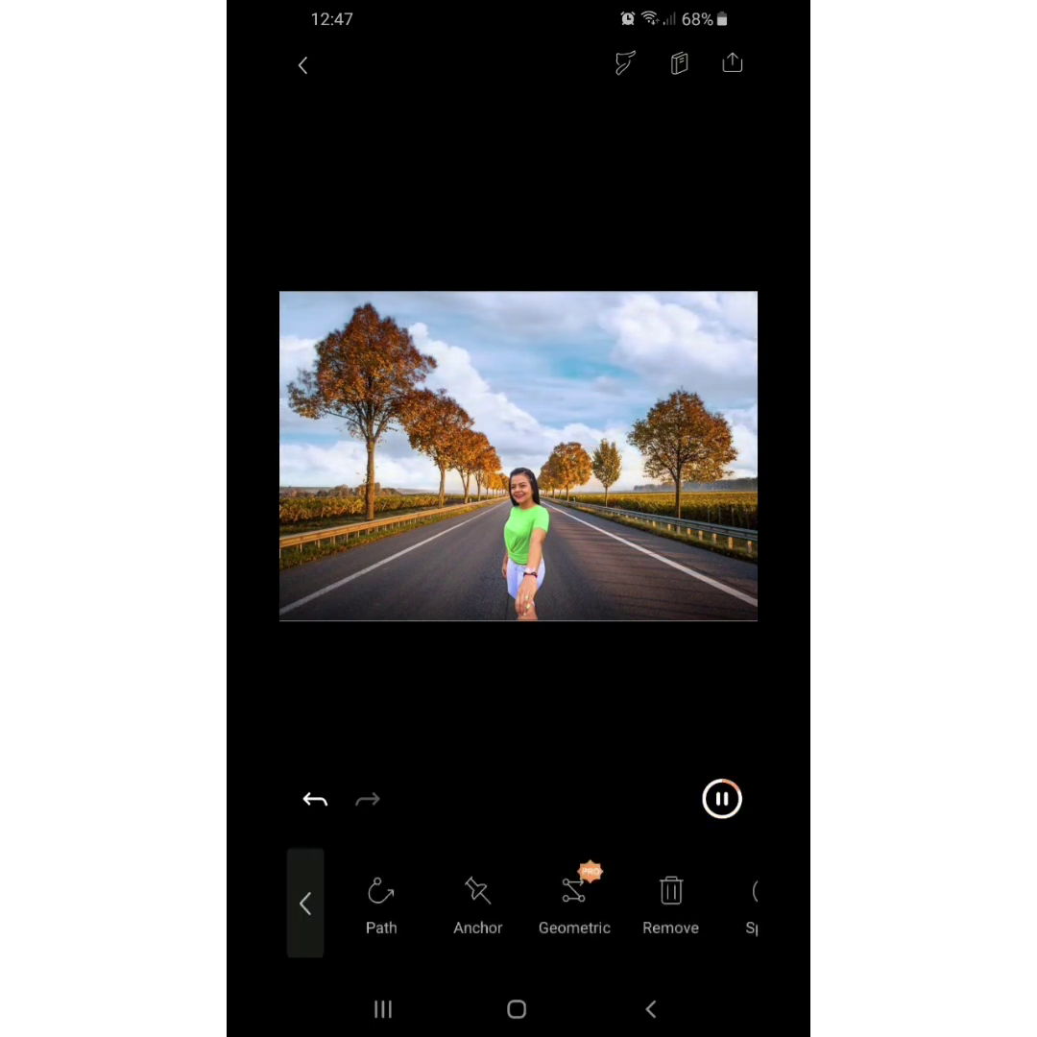
left_click(381, 902)
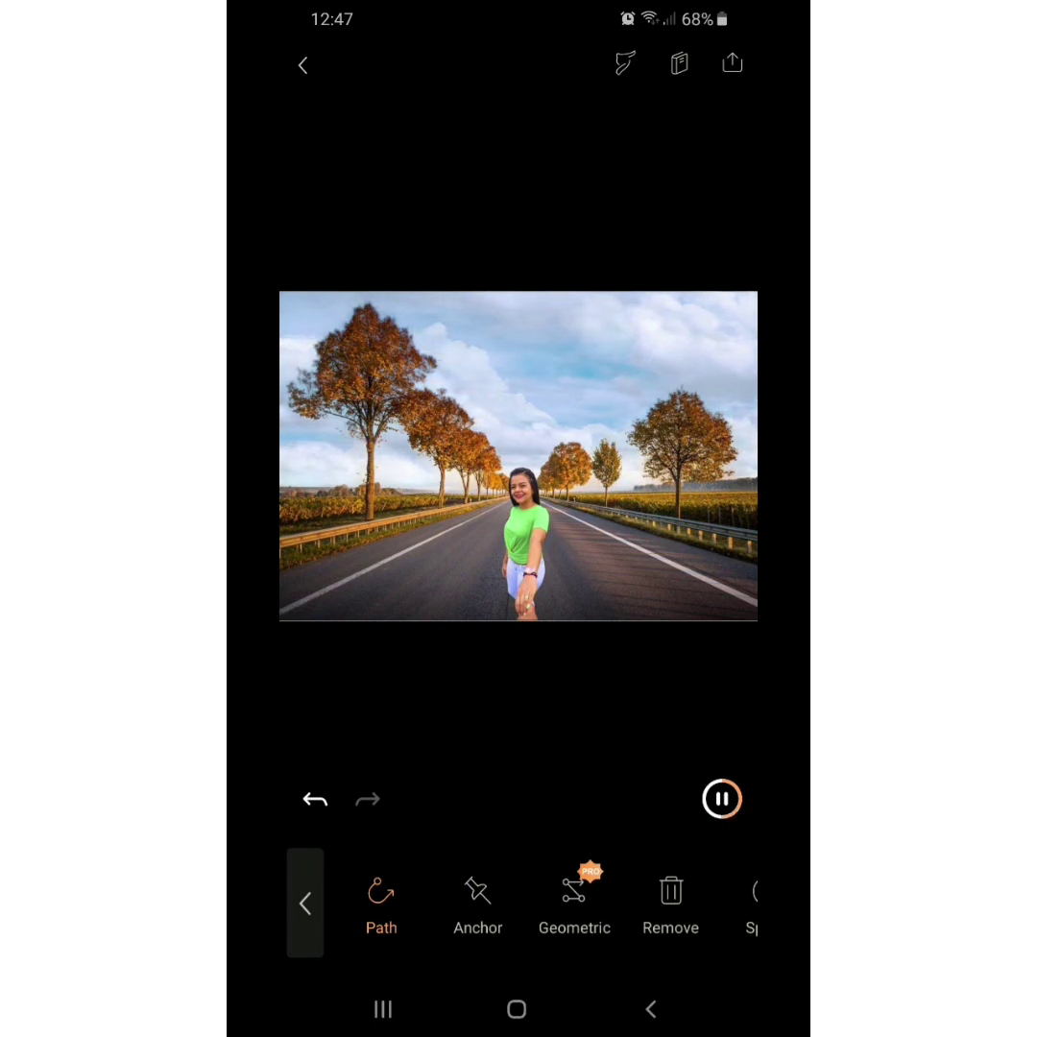
left_click_drag(593, 534, 722, 600)
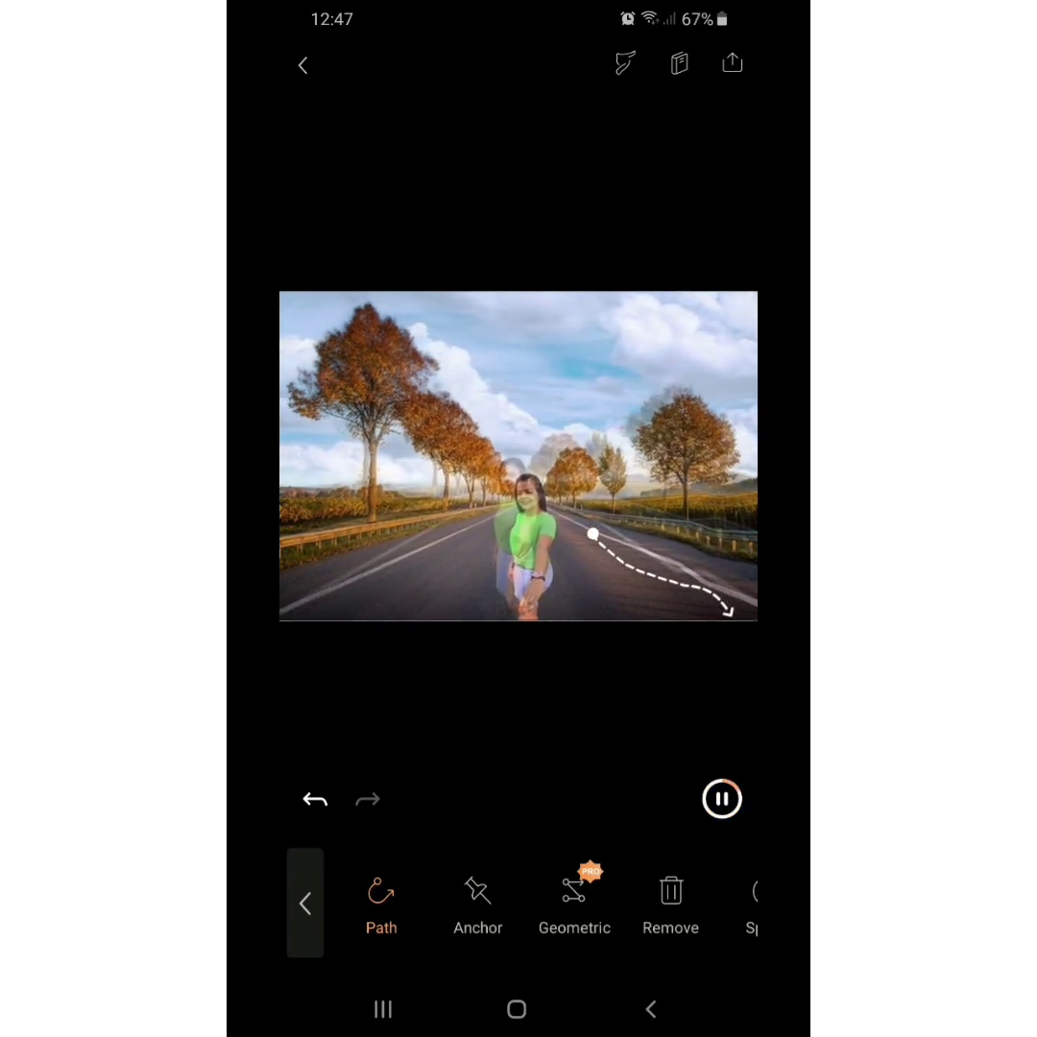
left_click_drag(445, 539, 309, 622)
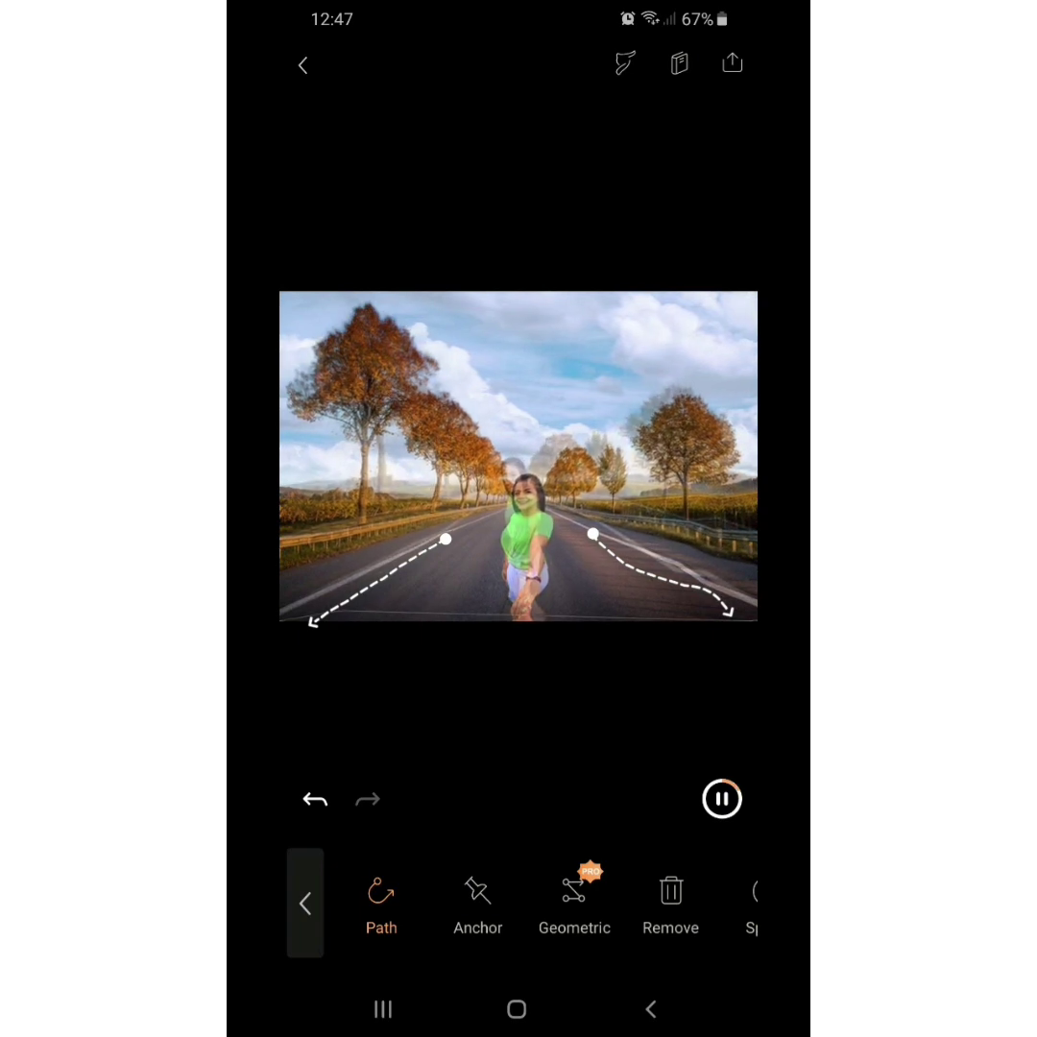
left_click_drag(672, 902, 464, 902)
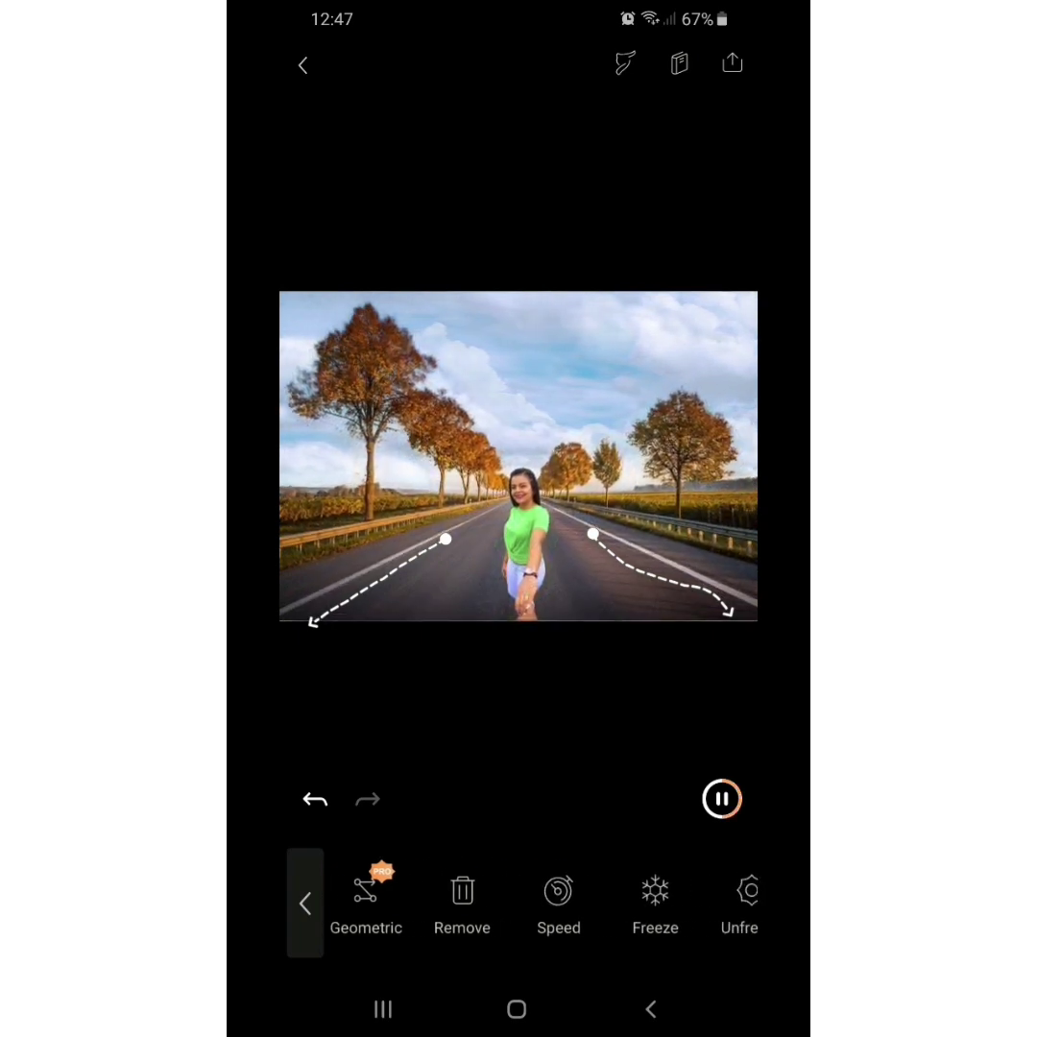
Freeze the left roadside tree's trunk and crown
left_click(654, 902)
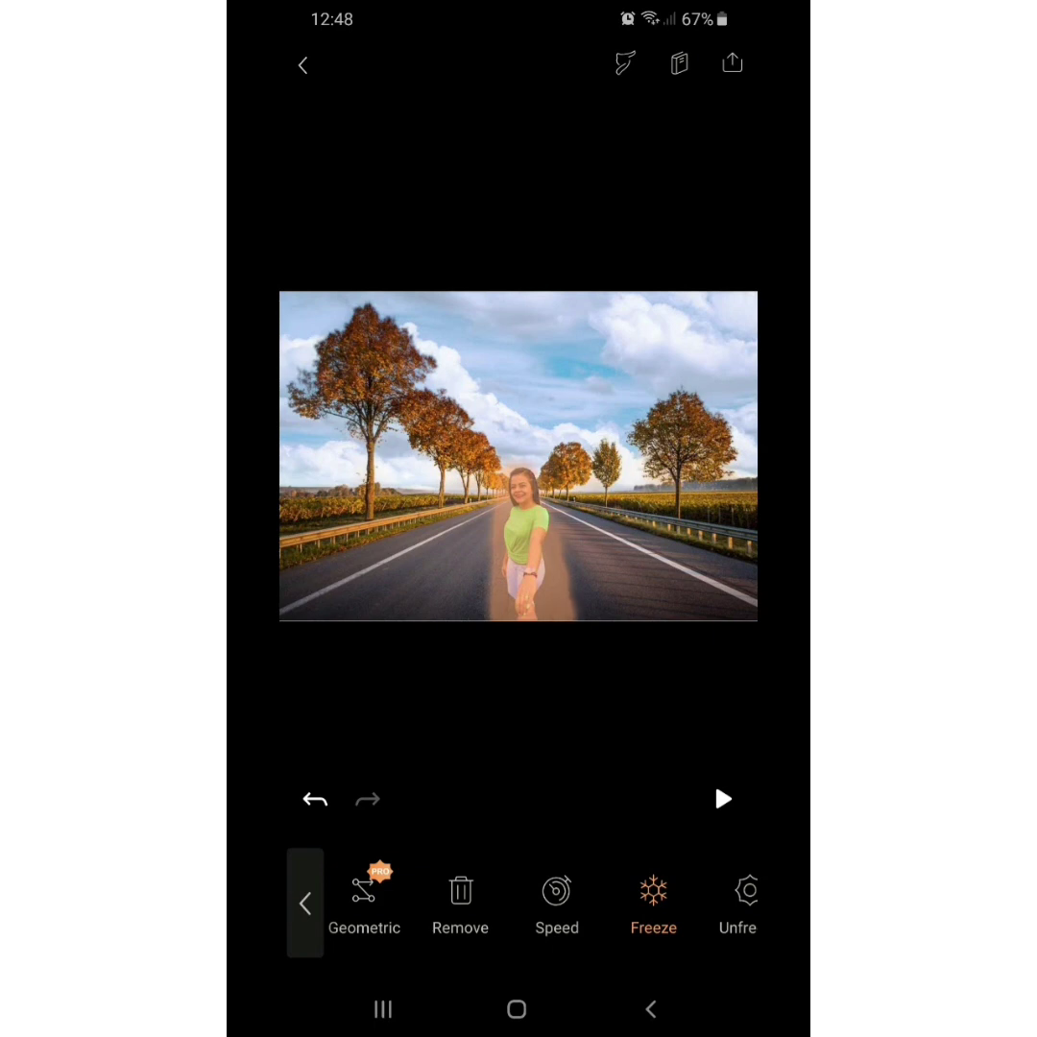
left_click_drag(368, 356, 370, 509)
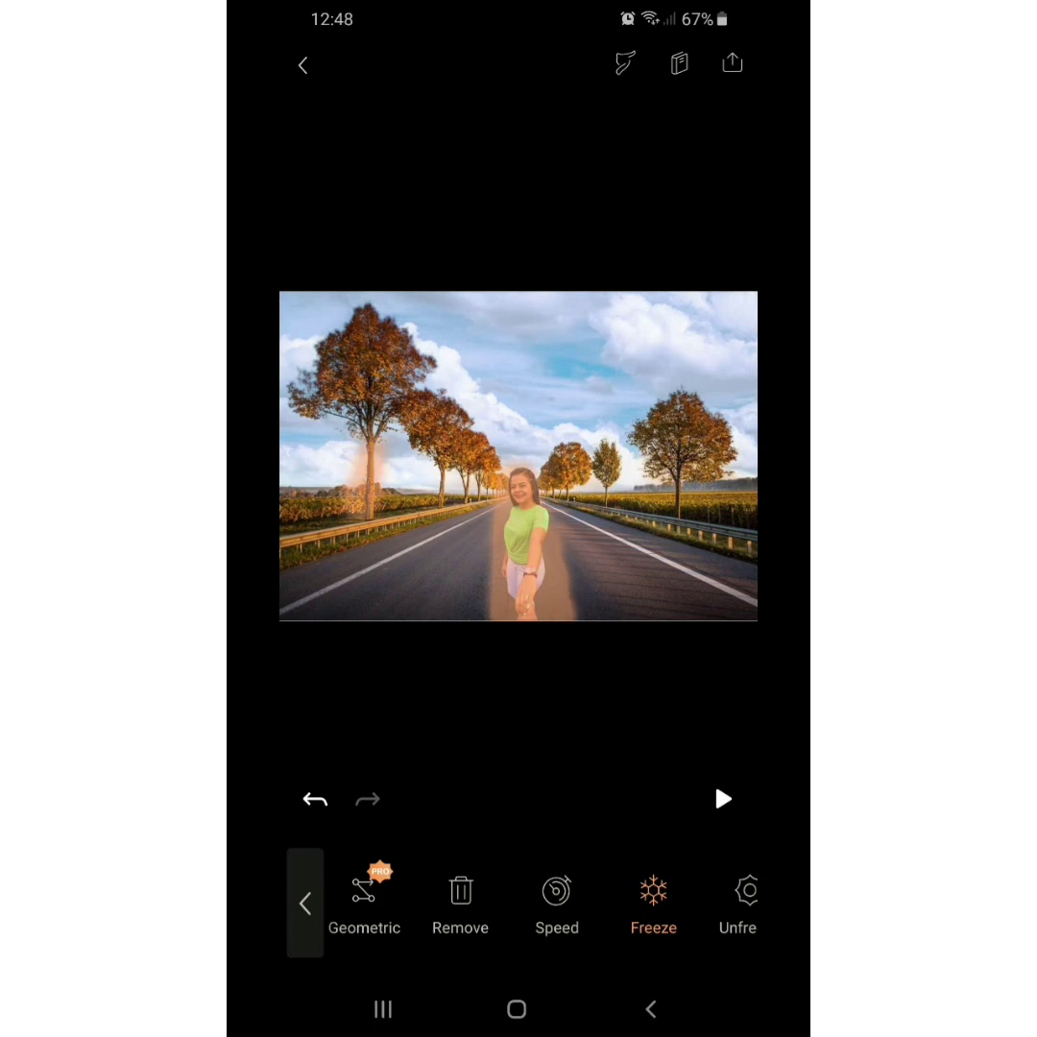
left_click_drag(374, 355, 297, 403)
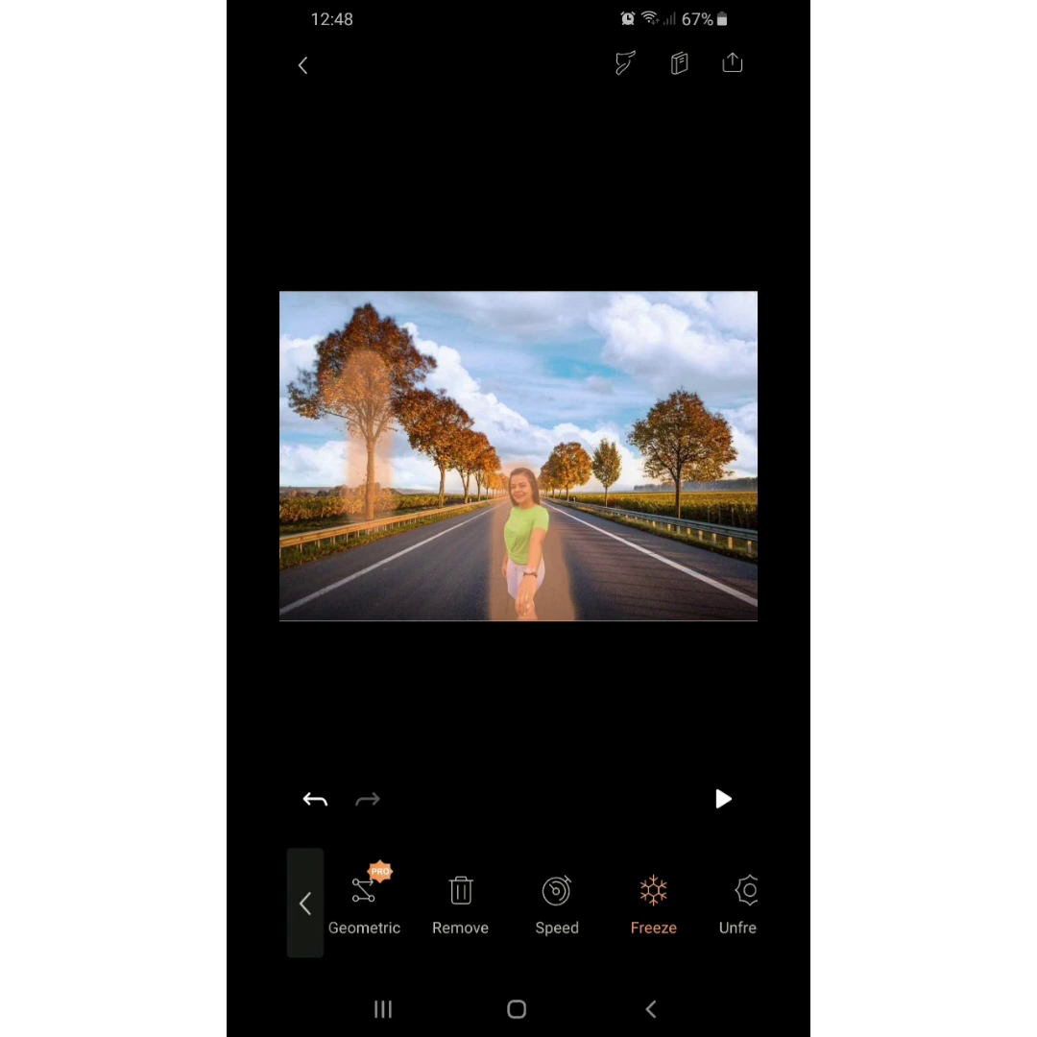
left_click_drag(326, 327, 403, 346)
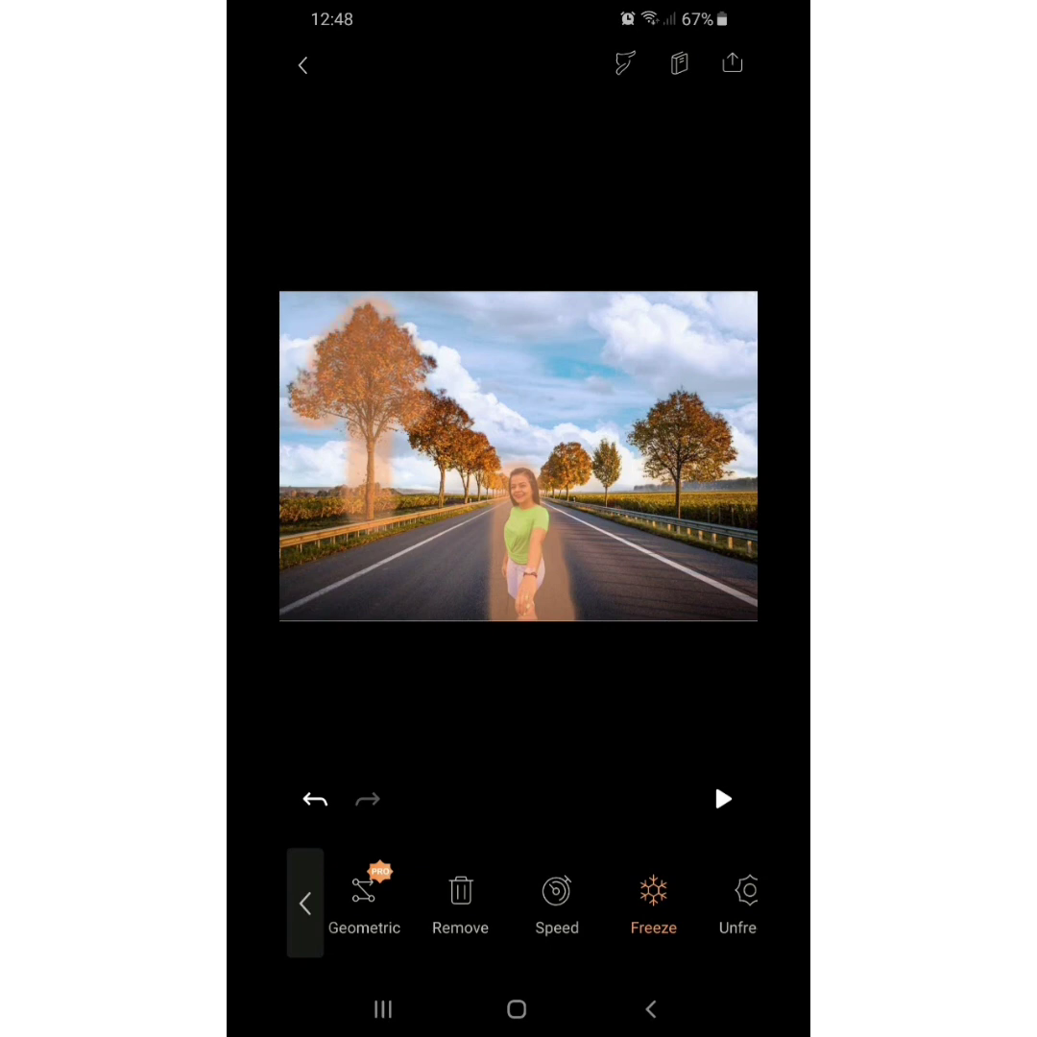
left_click_drag(366, 345, 360, 375)
Freeze the tree row, left field and guardrail, middle and right trees, then preview the loop
left_click_drag(404, 327, 479, 461)
mouse_move(298, 523)
left_mouse_down()
mouse_move(380, 552)
mouse_move(288, 571)
left_mouse_up()
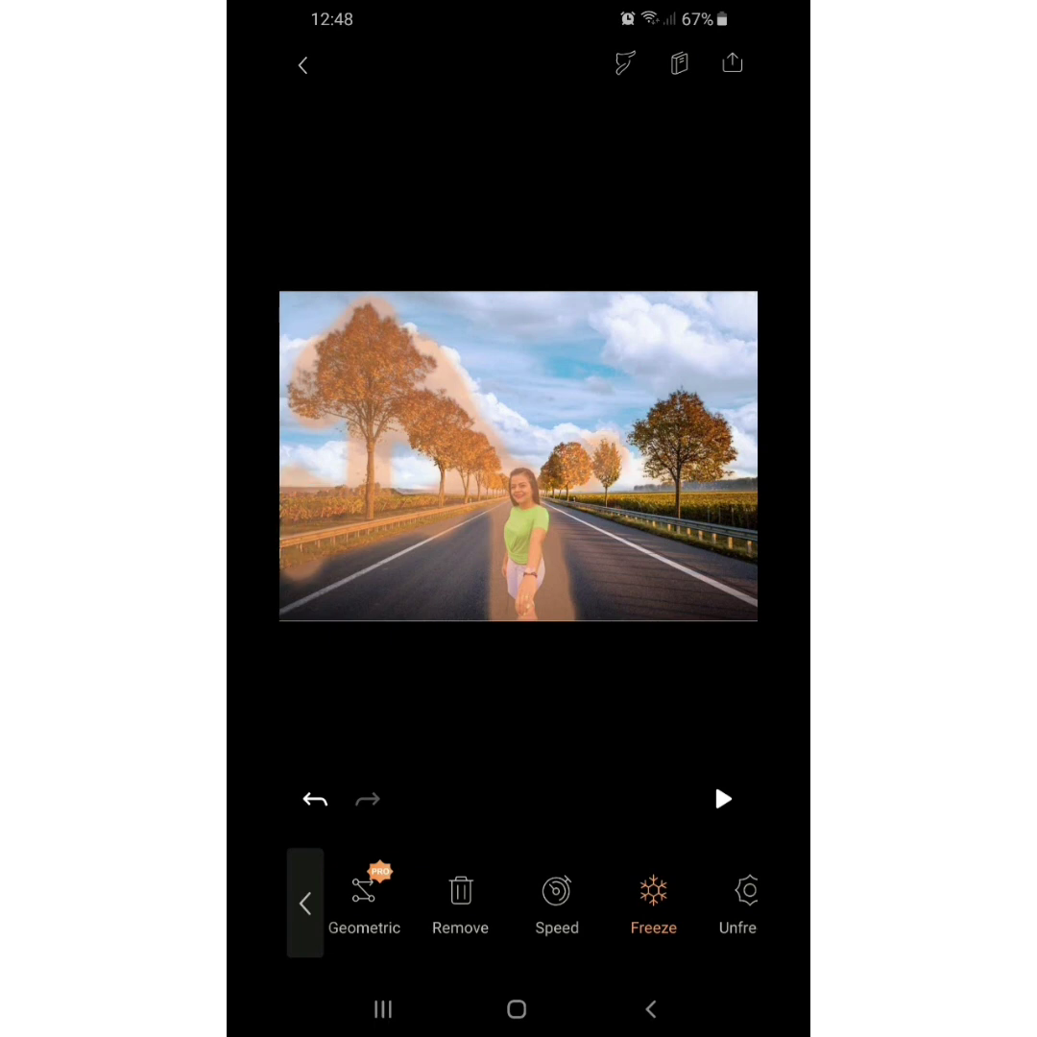
left_click_drag(566, 442, 619, 475)
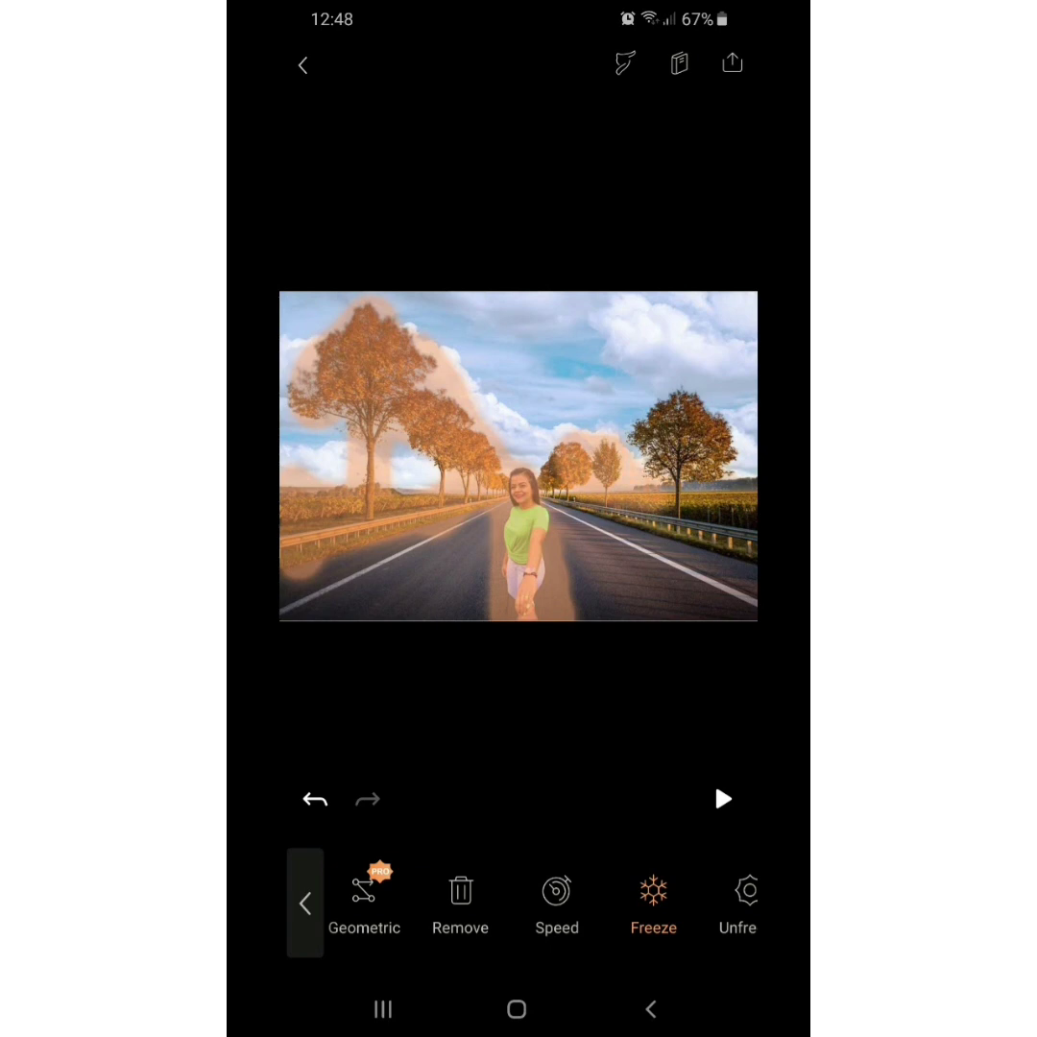
mouse_move(662, 396)
left_mouse_down()
mouse_move(715, 415)
mouse_move(730, 509)
mouse_move(648, 557)
left_mouse_up()
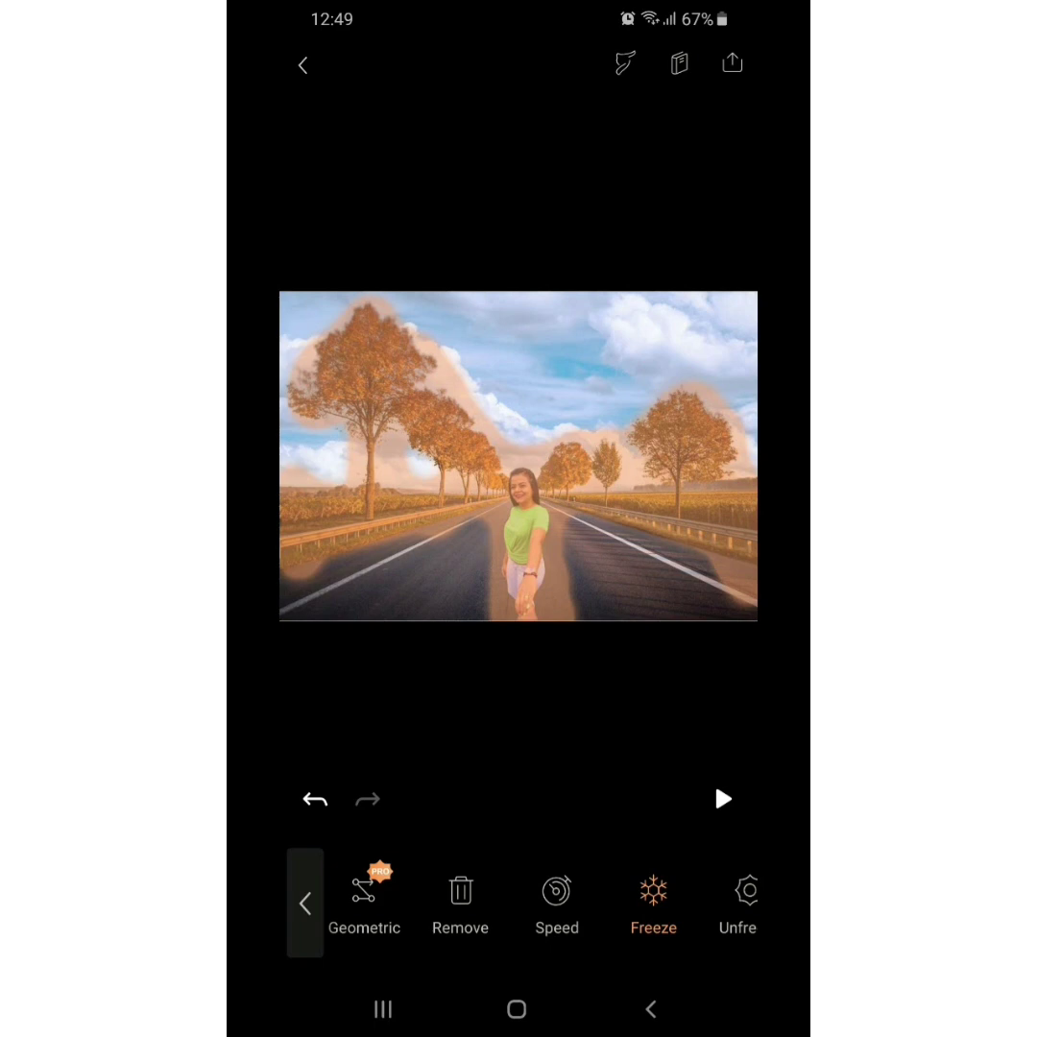
left_click(722, 798)
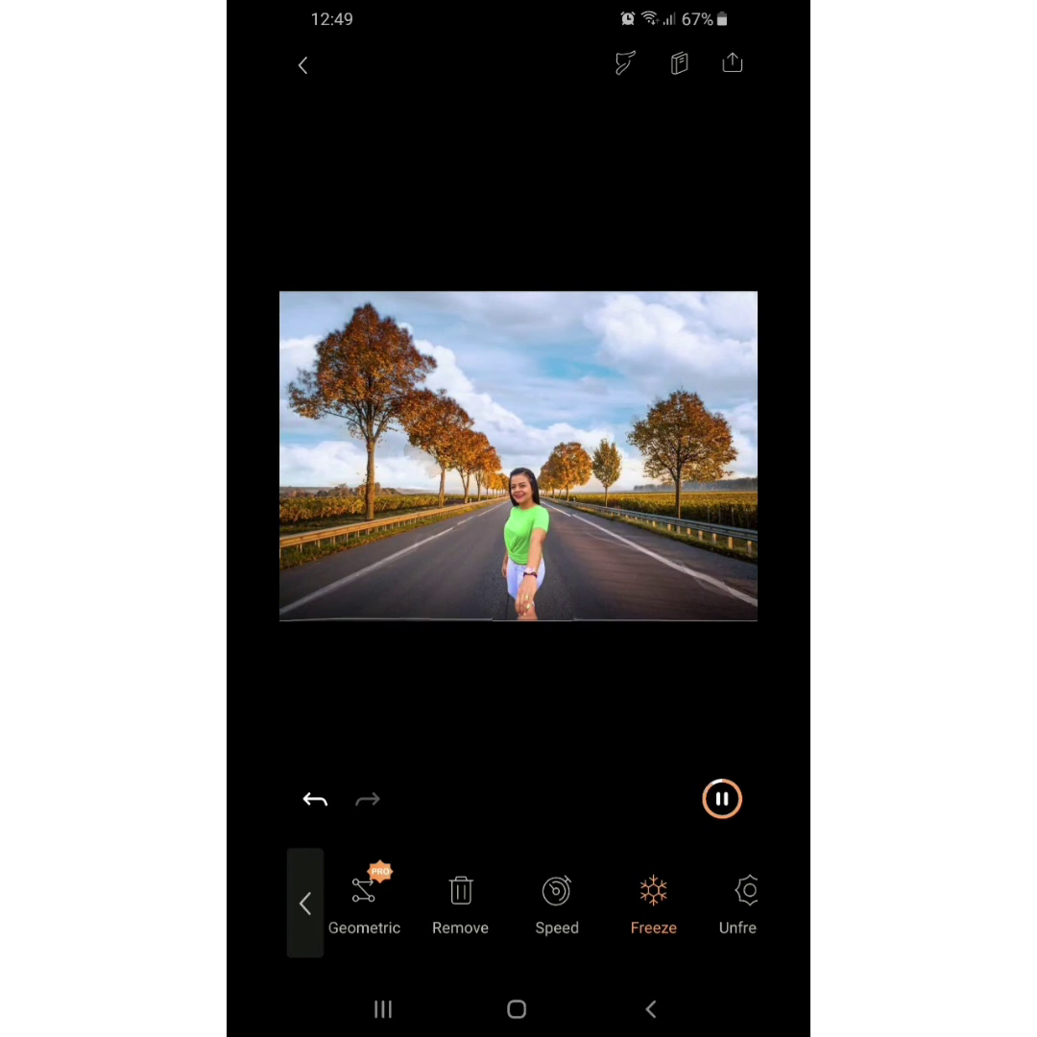
Set the road animation speed slider to 10 and close the Speed panel
left_click(557, 902)
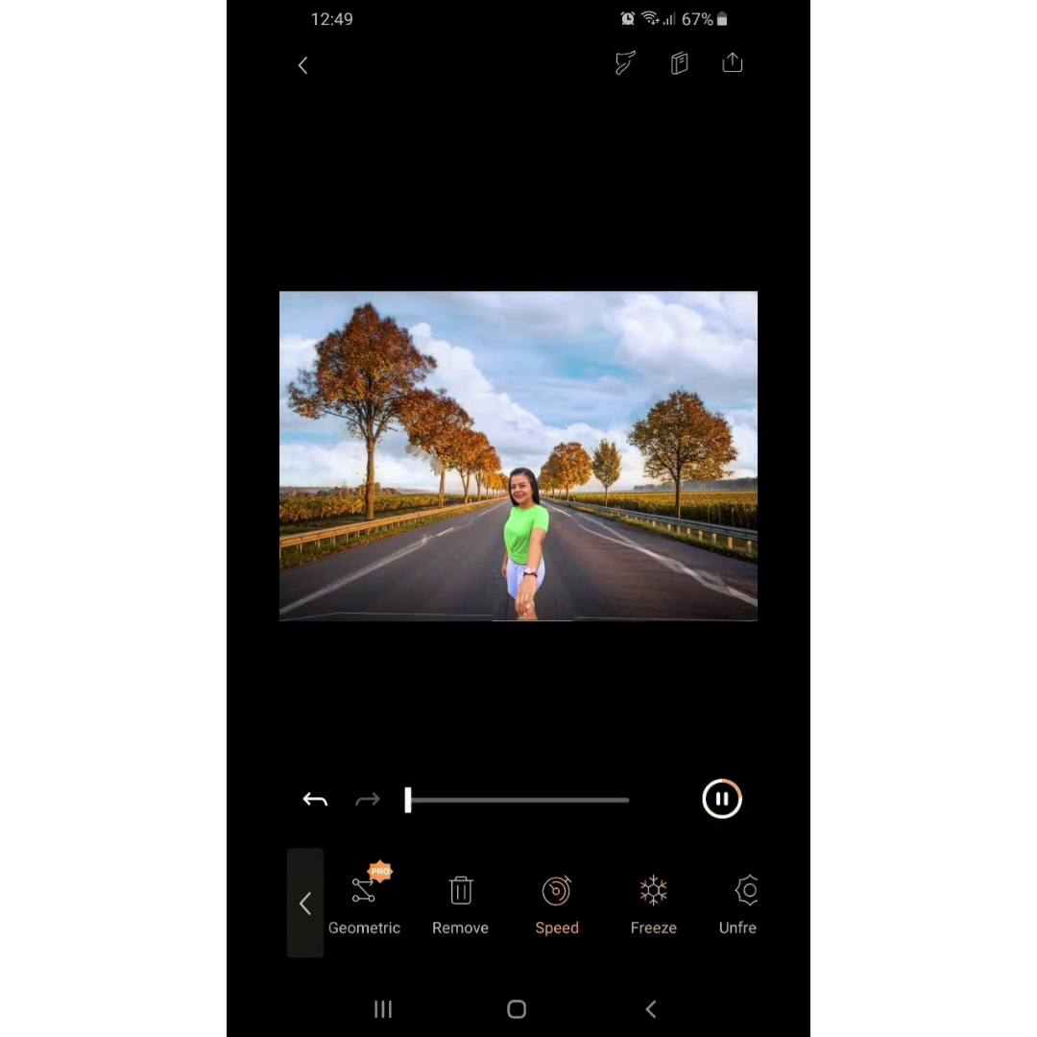
left_click_drag(408, 800, 476, 800)
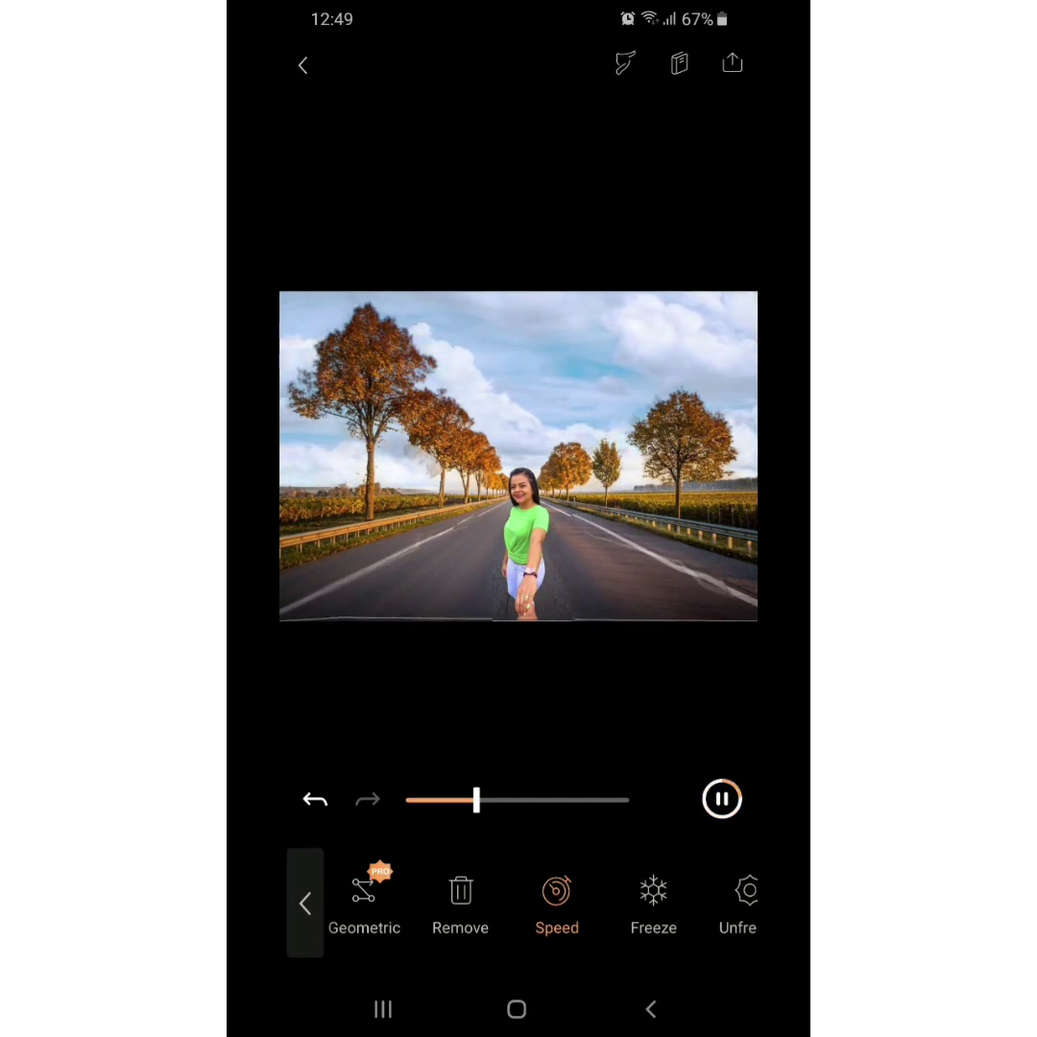
left_click_drag(476, 799, 629, 800)
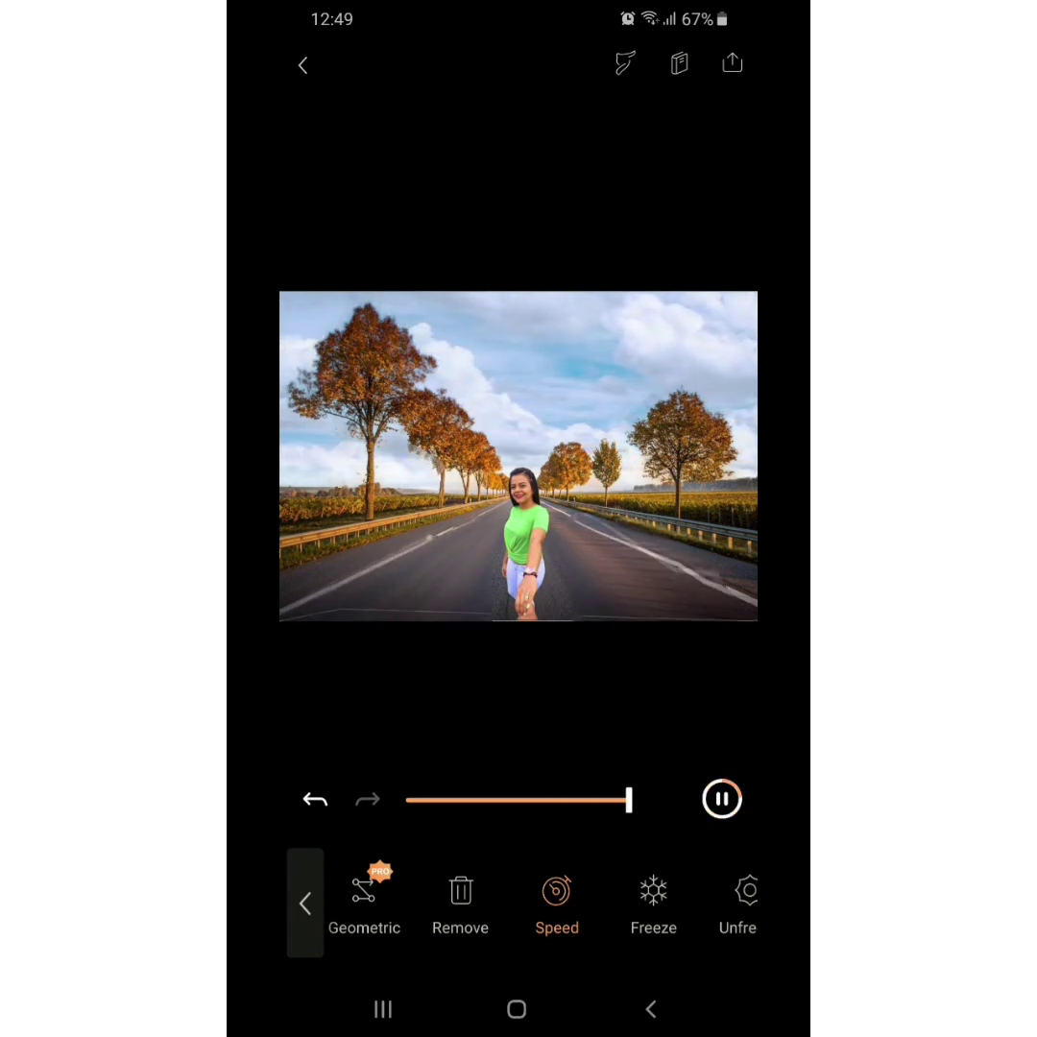
left_click_drag(628, 800, 549, 799)
left_click_drag(546, 799, 504, 799)
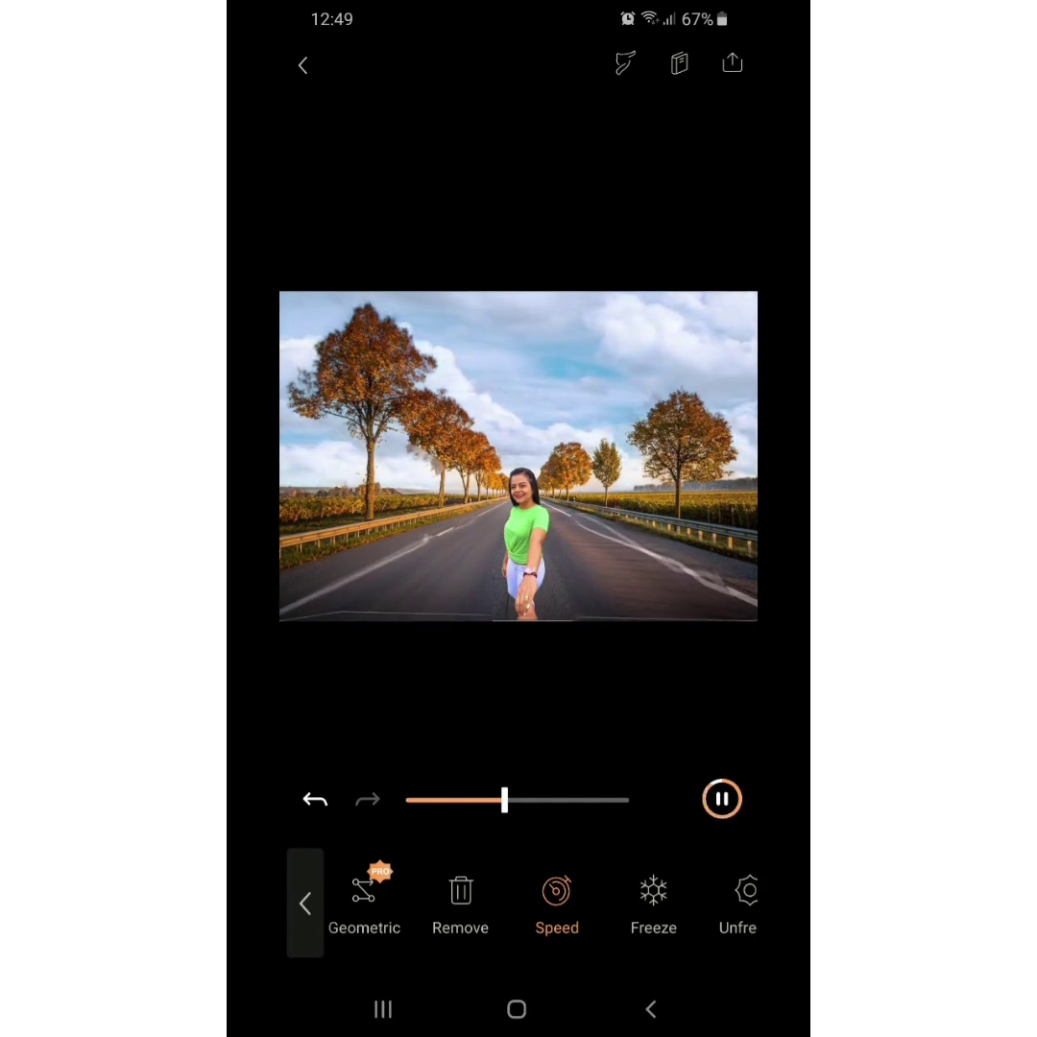
left_click_drag(504, 798, 462, 798)
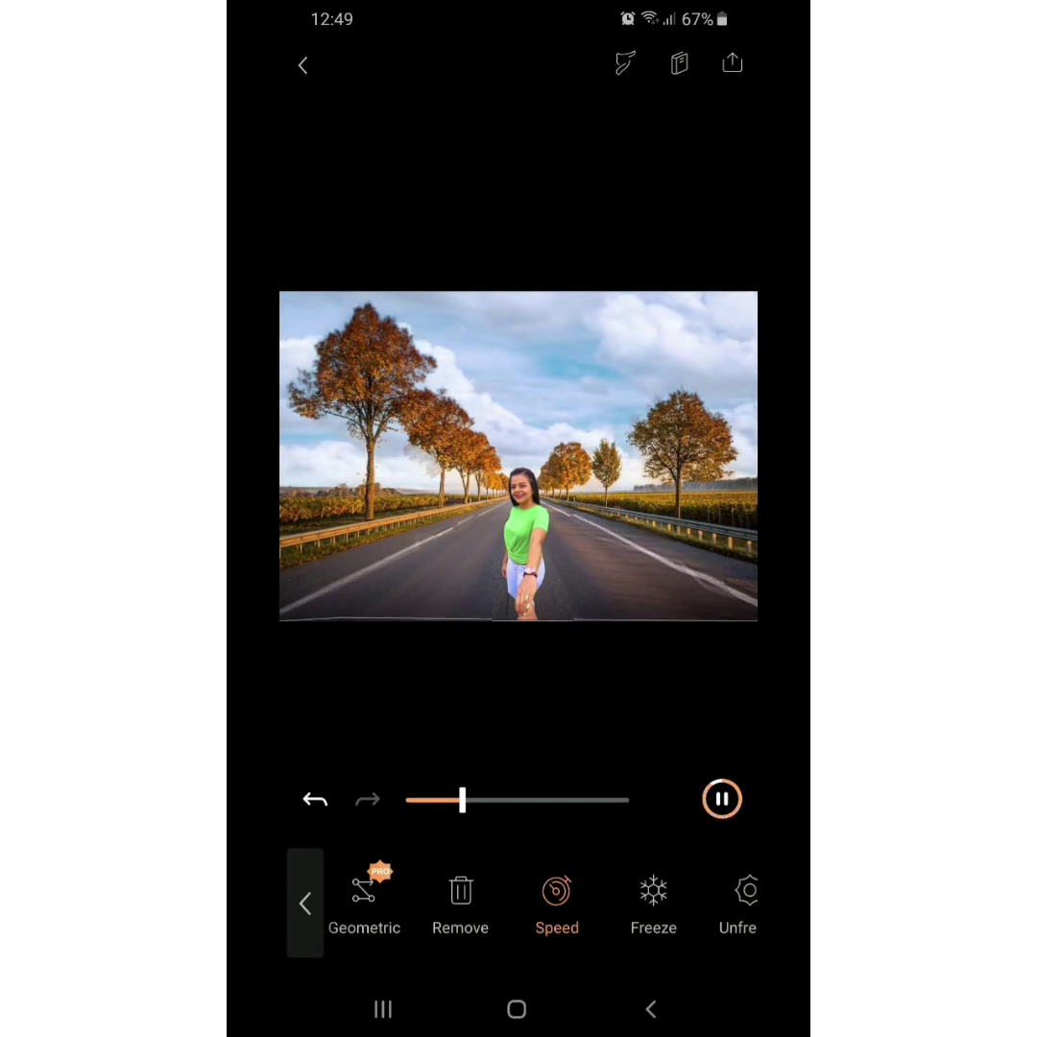
left_click_drag(462, 799, 428, 798)
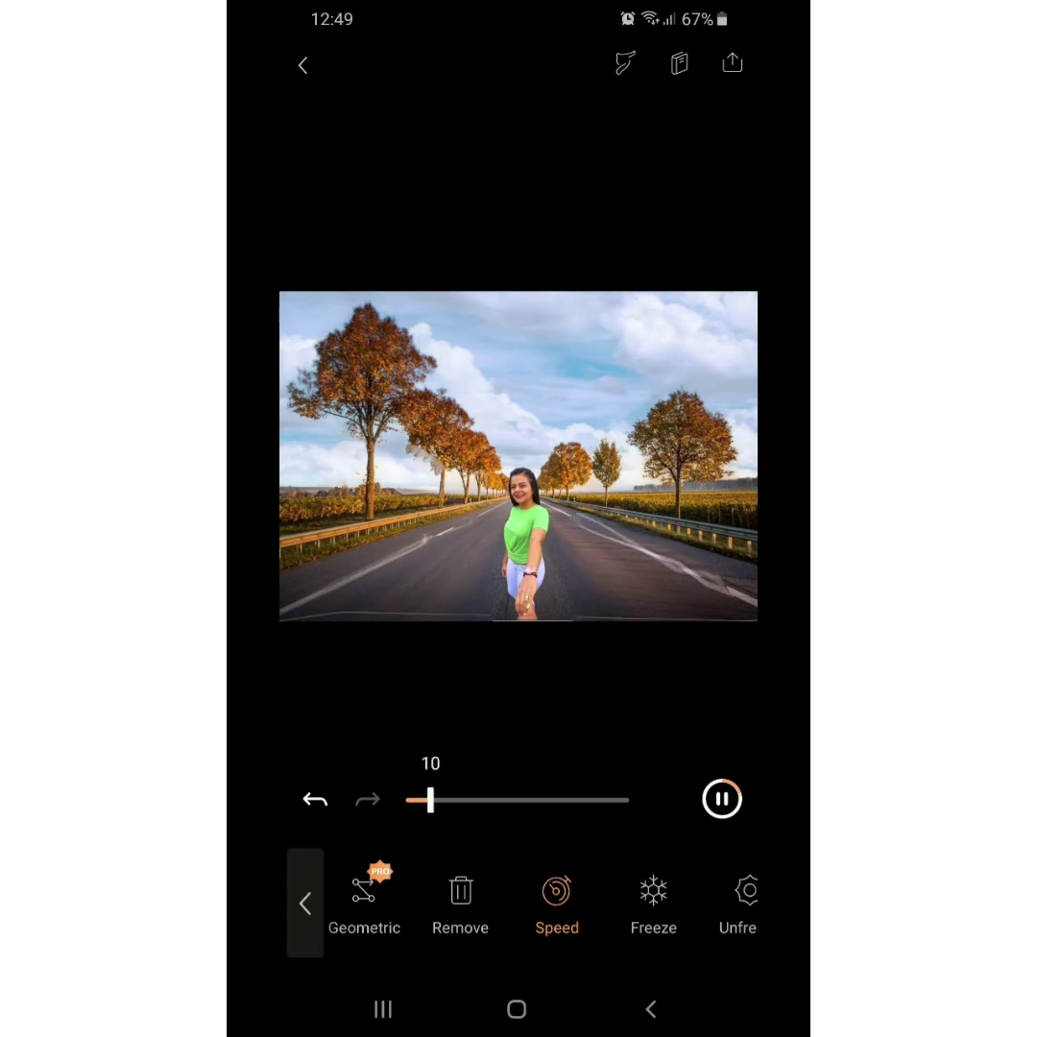
left_click(306, 903)
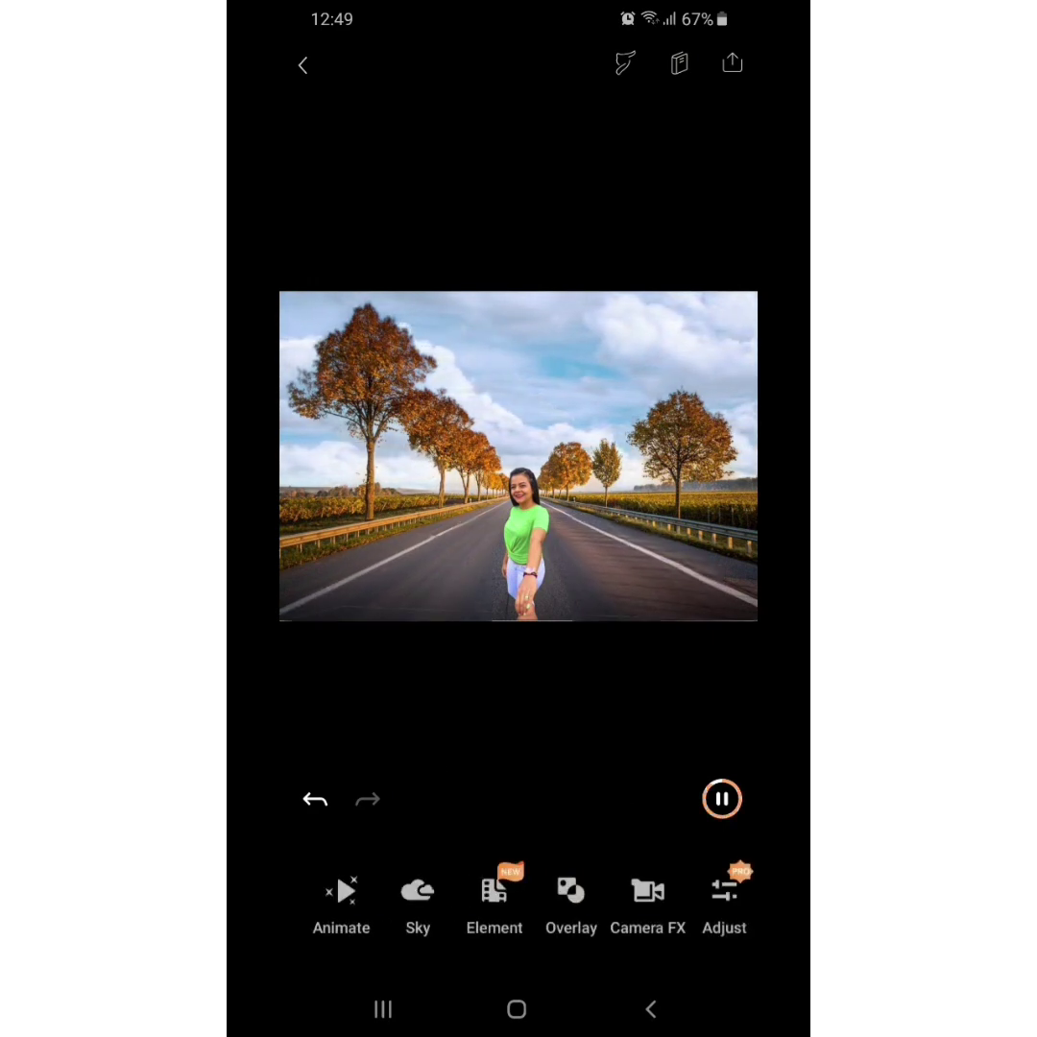
Create a new project from the pink-mountain lake and boathouse photo
left_click(302, 64)
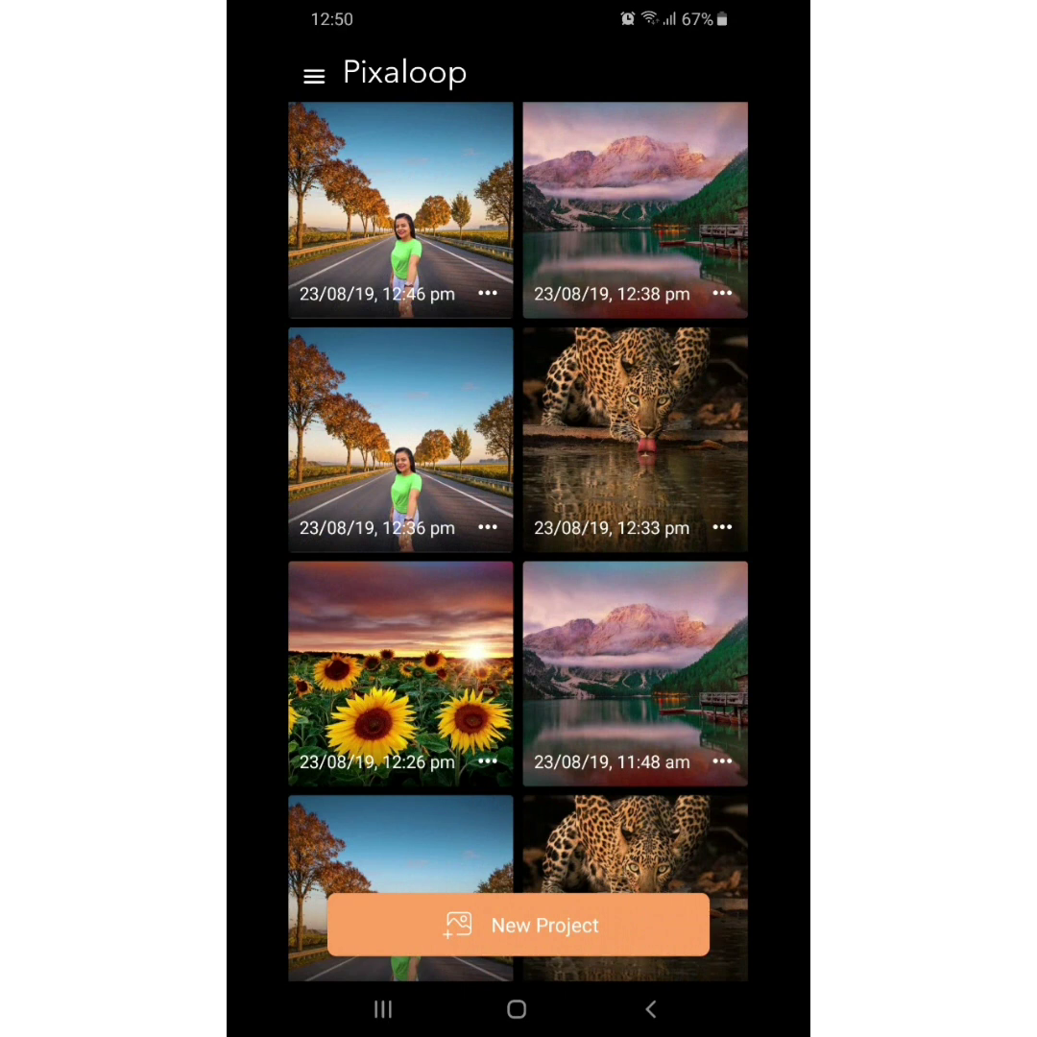
left_click(519, 924)
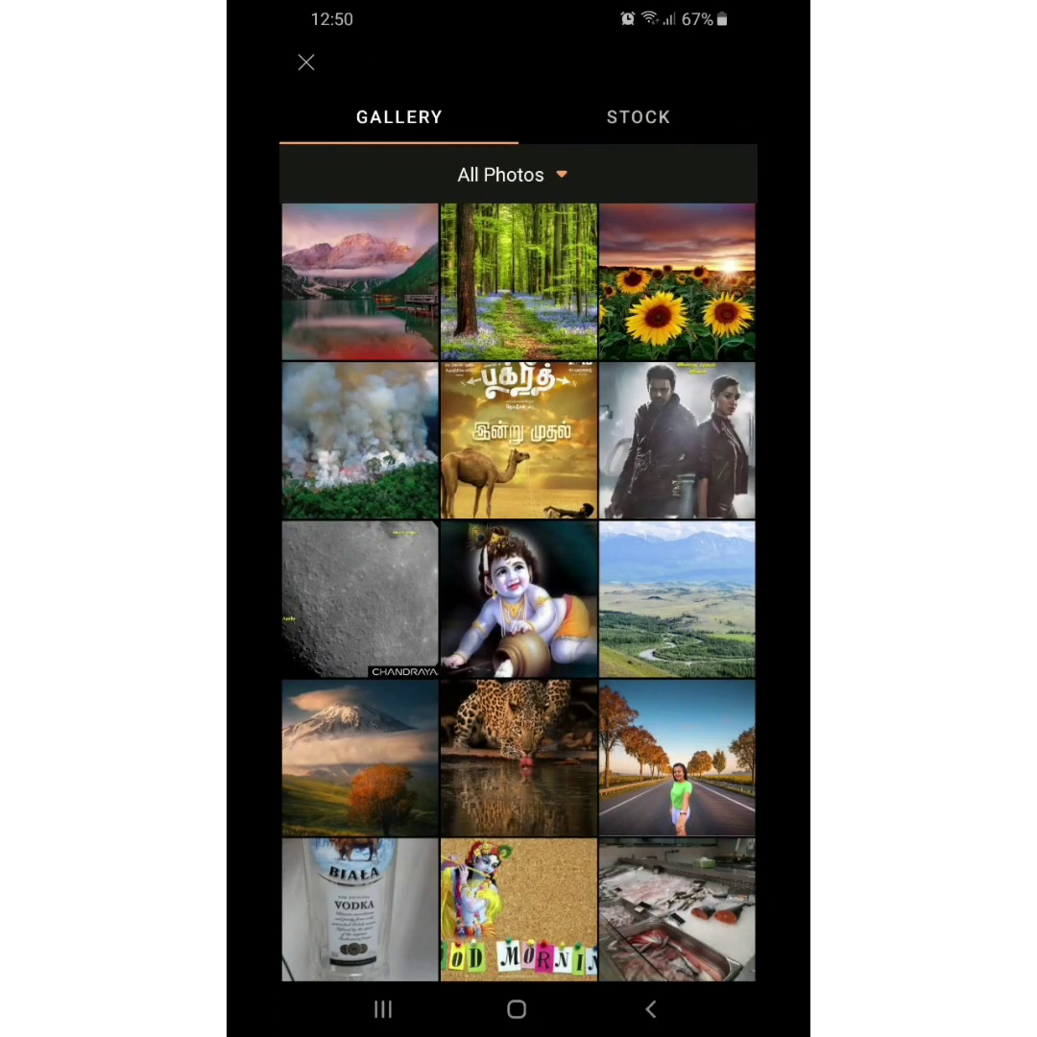
left_click(360, 281)
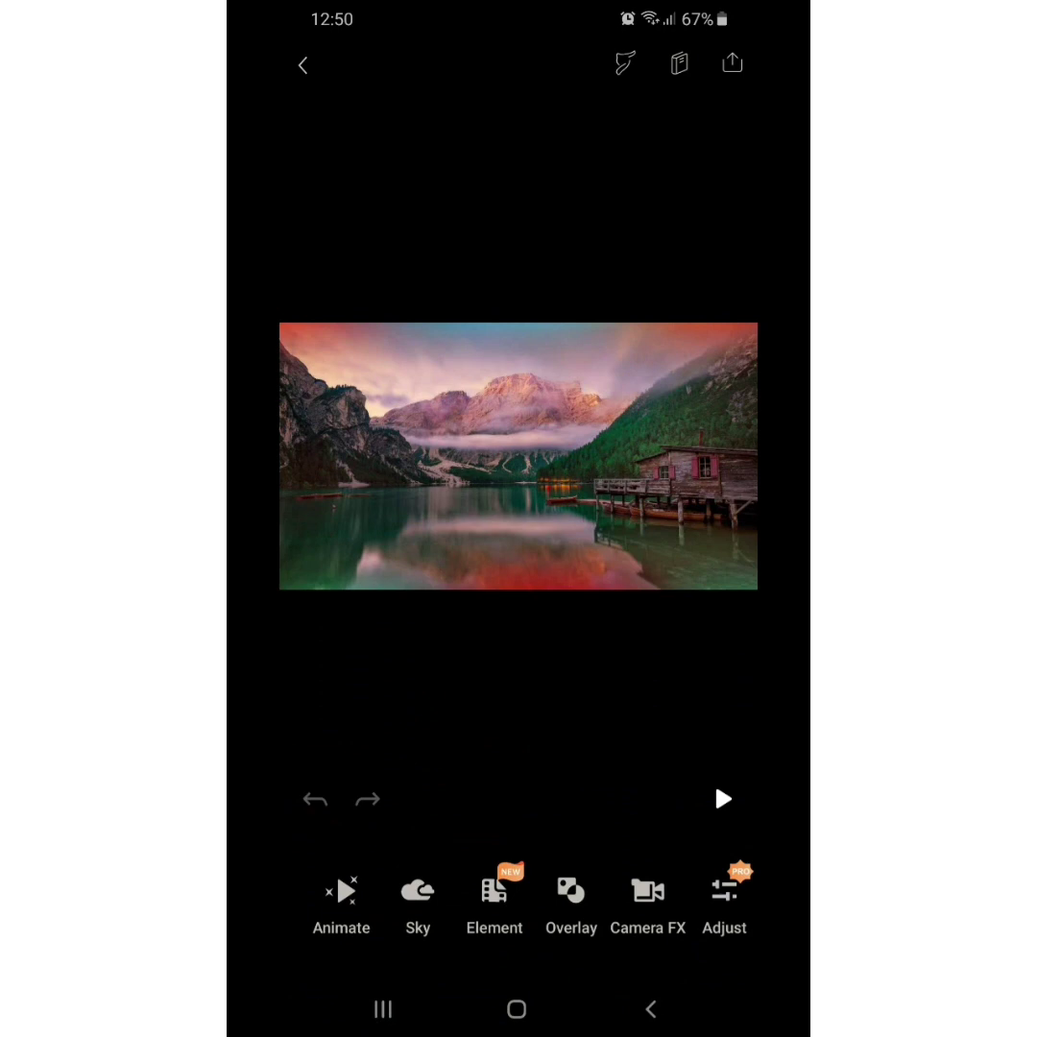
Apply the cloudy SN03 sky, comparing it with None, and preview it playing
left_click(418, 902)
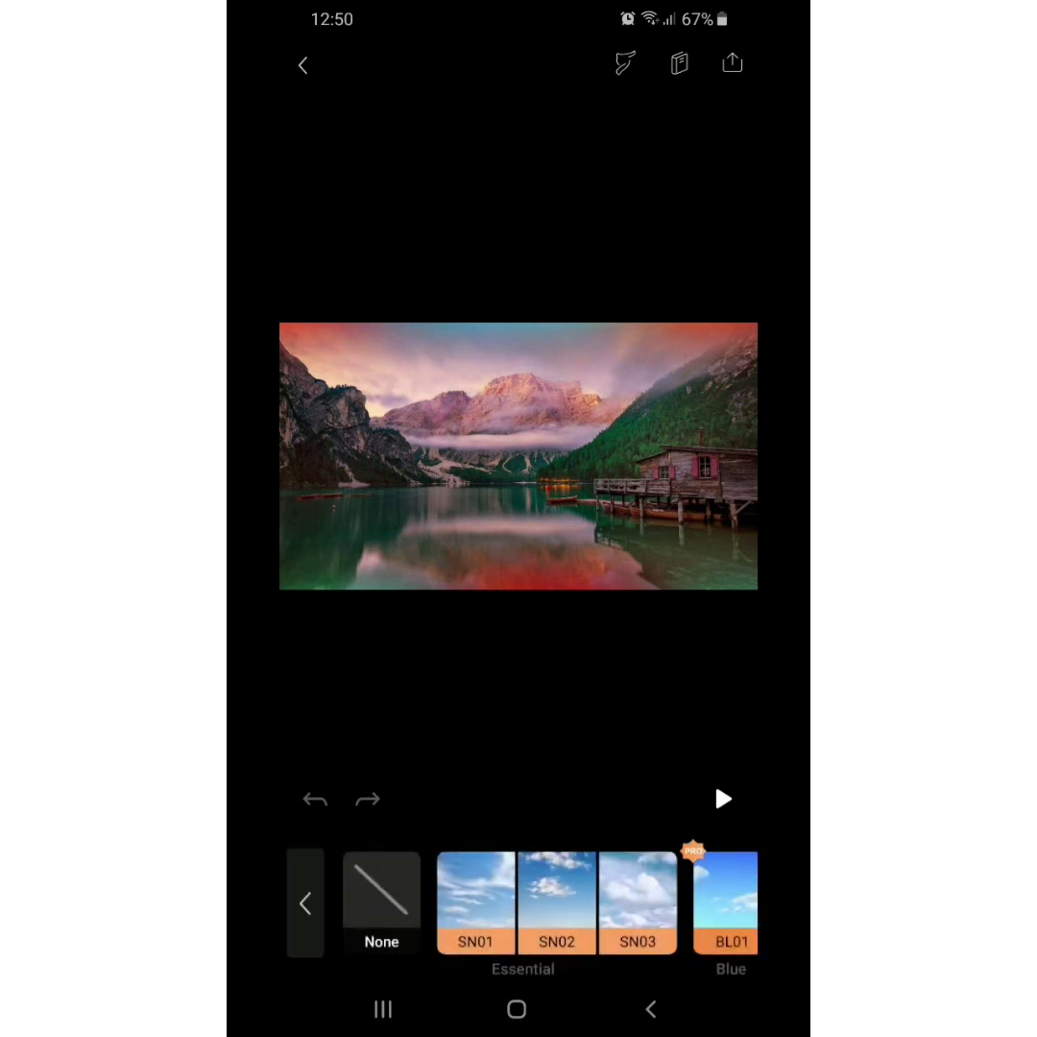
left_click(637, 898)
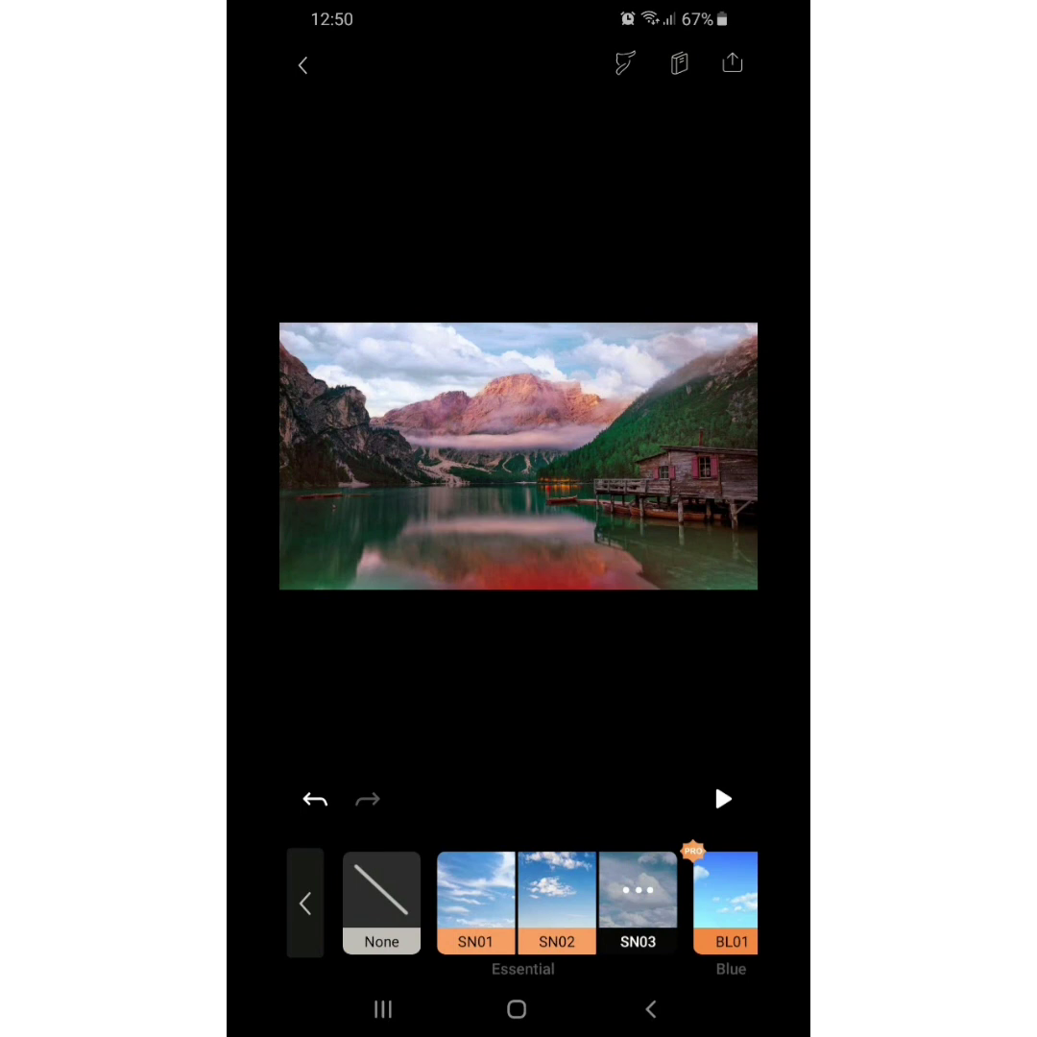
left_click(381, 901)
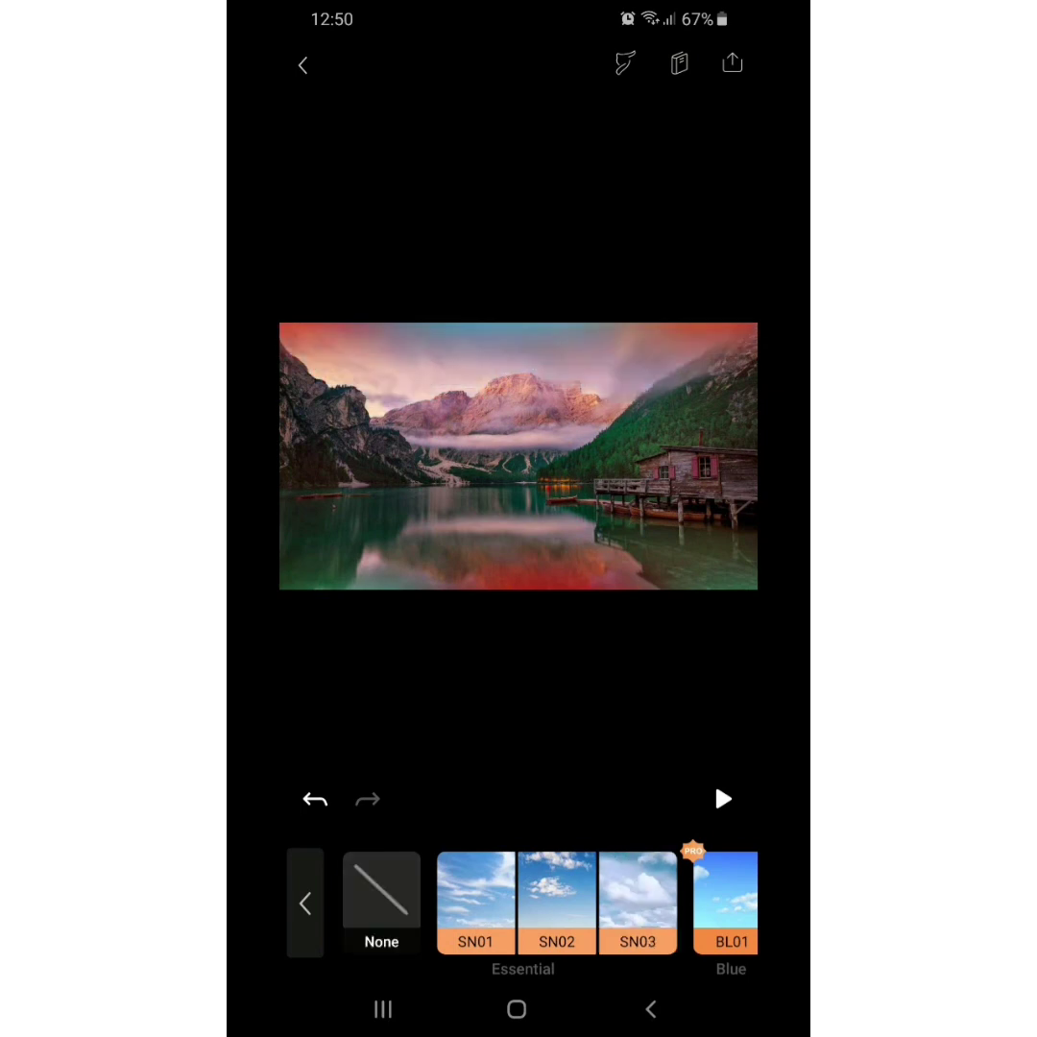
left_click(637, 900)
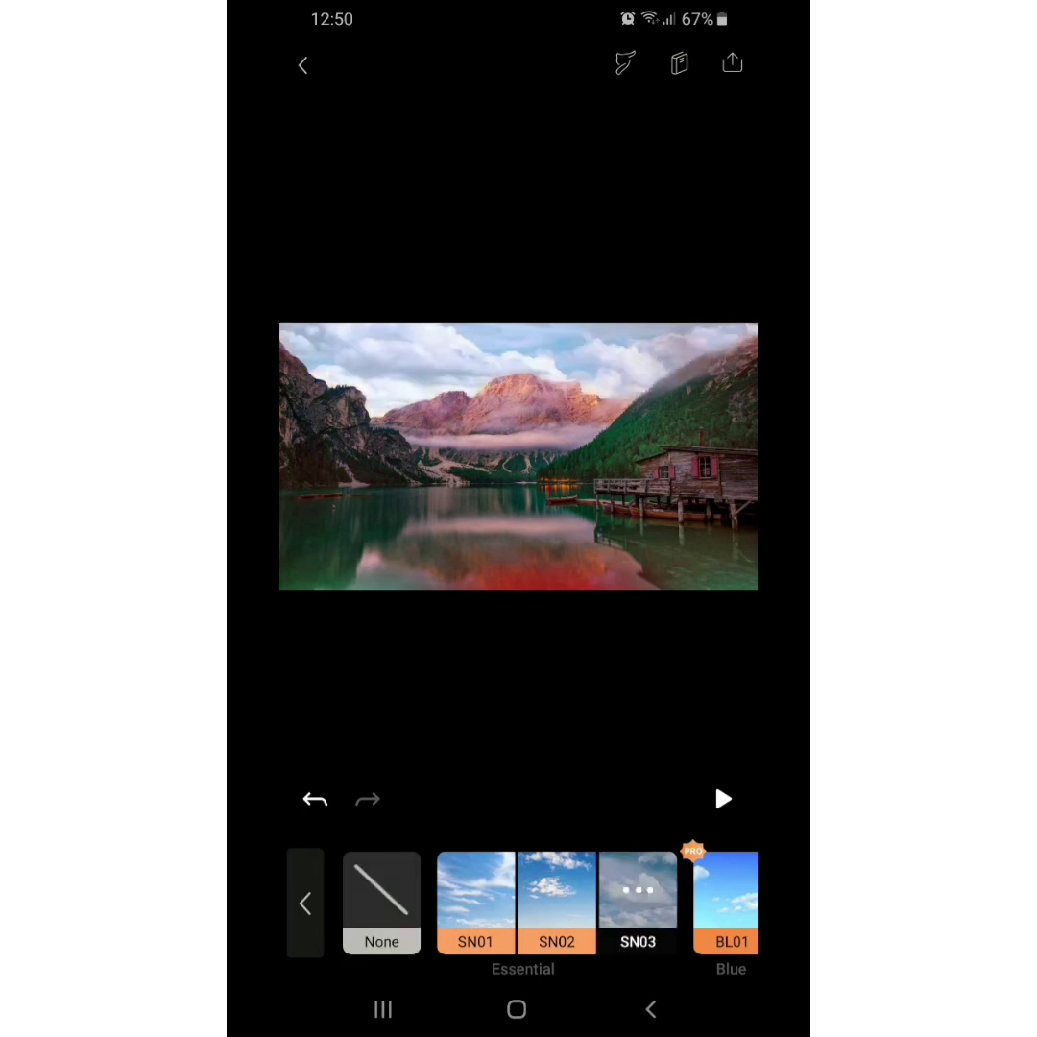
left_click(723, 799)
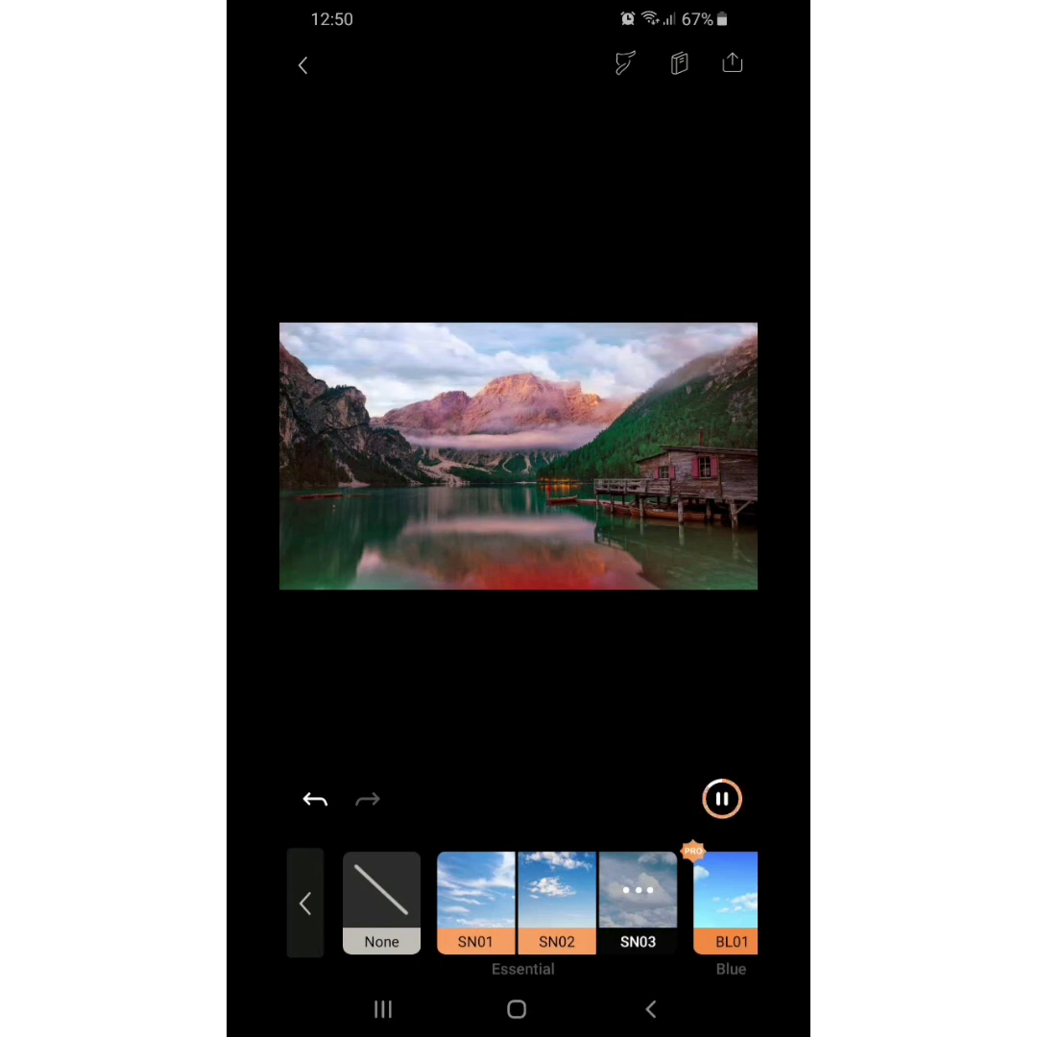
left_click(305, 902)
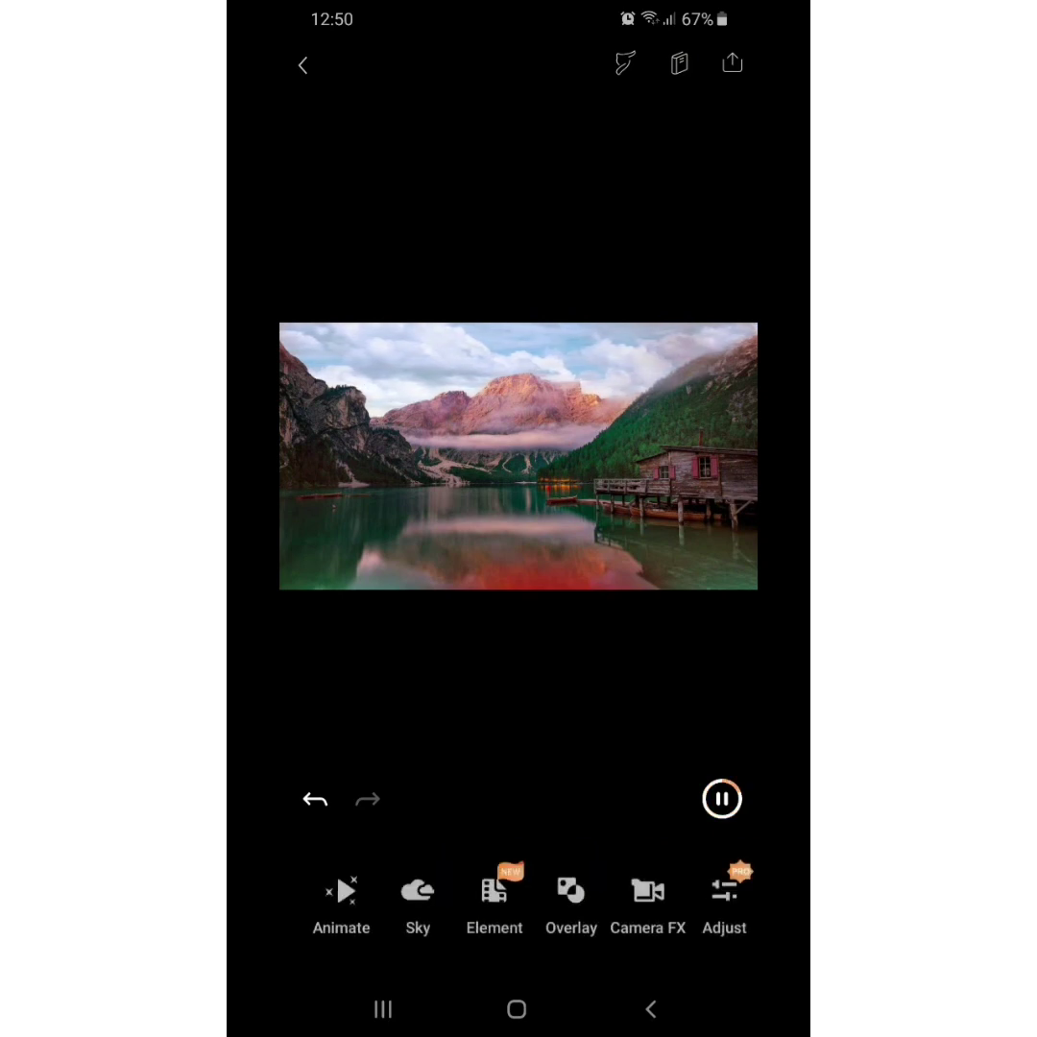
Draw five rightward motion paths across the lake water
left_click(341, 902)
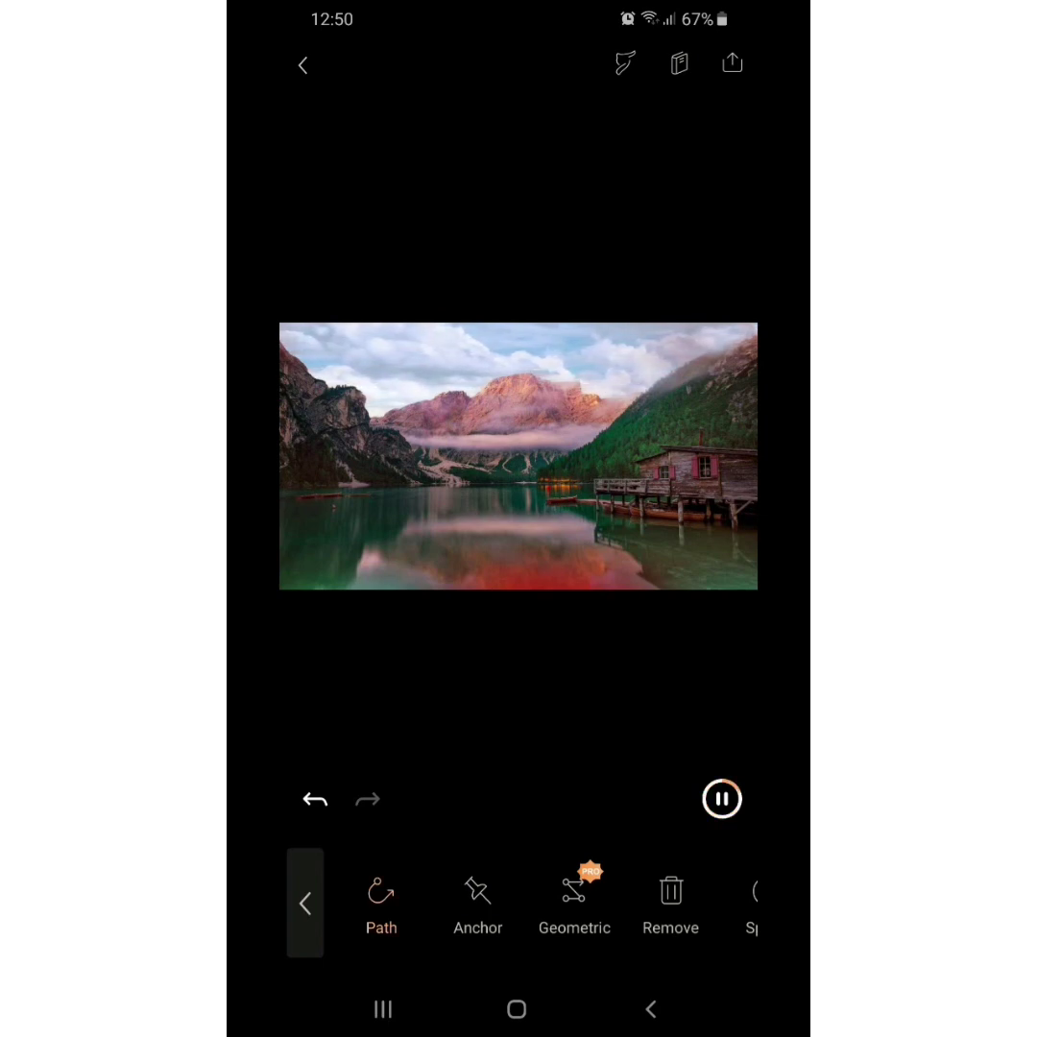
mouse_move(329, 529)
left_mouse_down()
mouse_move(430, 513)
mouse_move(519, 522)
mouse_move(726, 558)
mouse_move(735, 576)
left_mouse_up()
left_click_drag(337, 577, 607, 584)
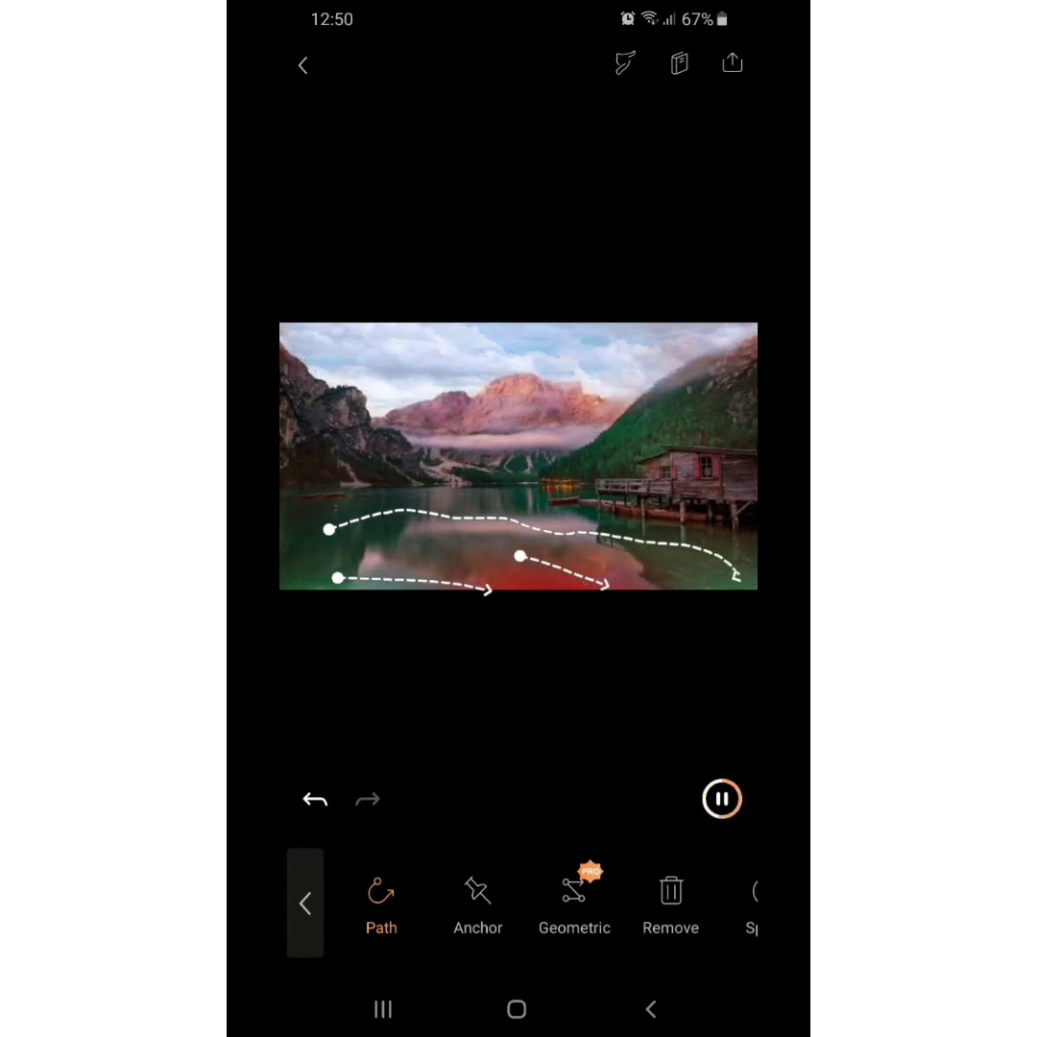
left_click_drag(513, 584, 524, 588)
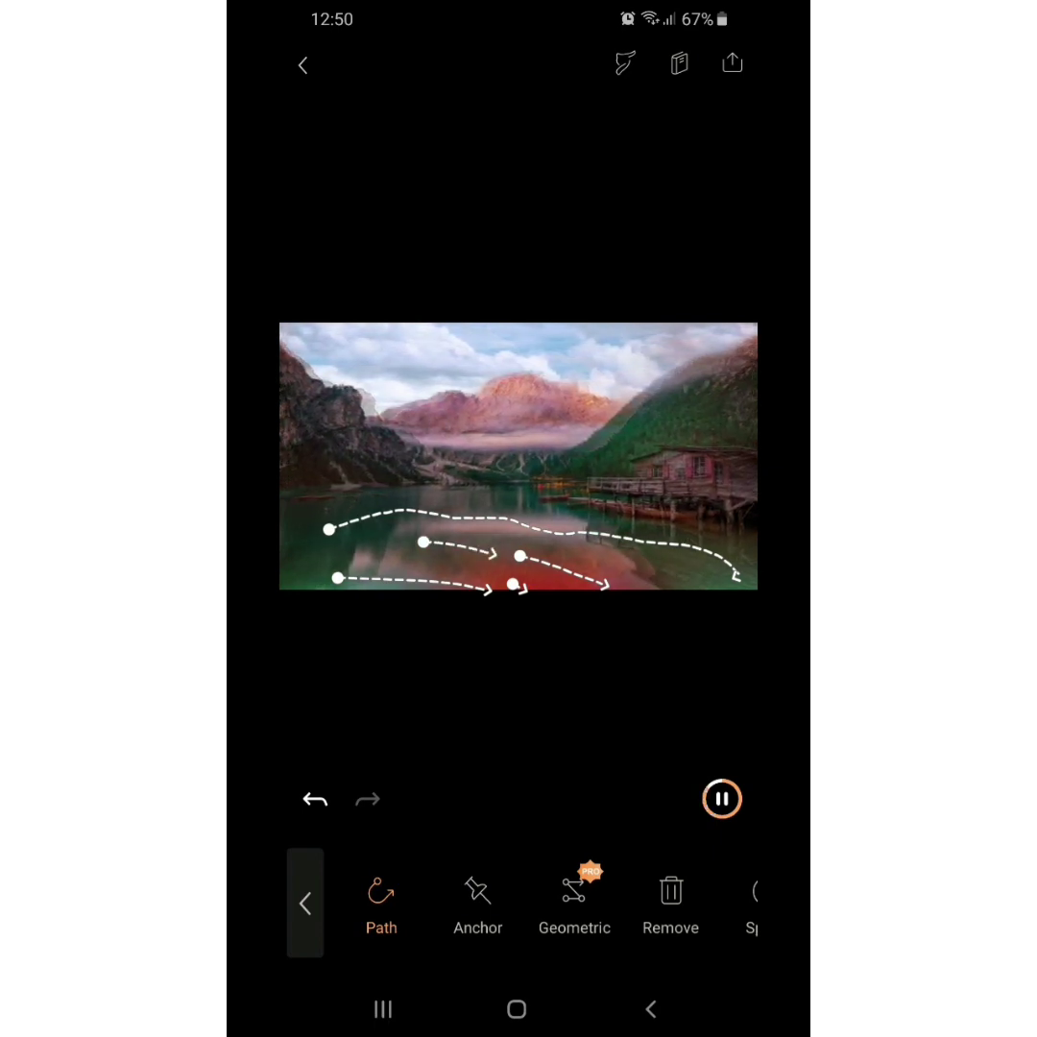
left_click_drag(328, 558, 494, 554)
left_click_drag(655, 562, 710, 583)
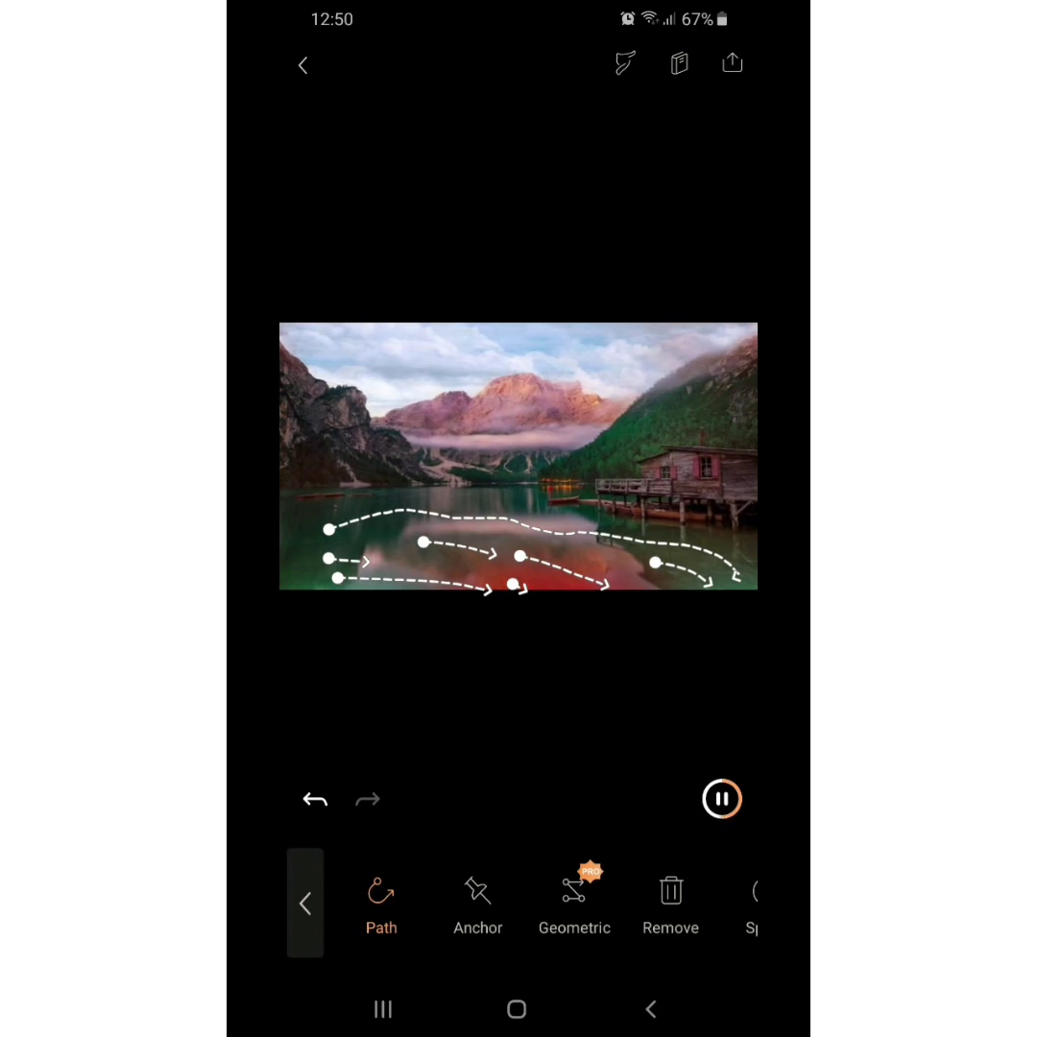
left_click_drag(672, 903, 437, 902)
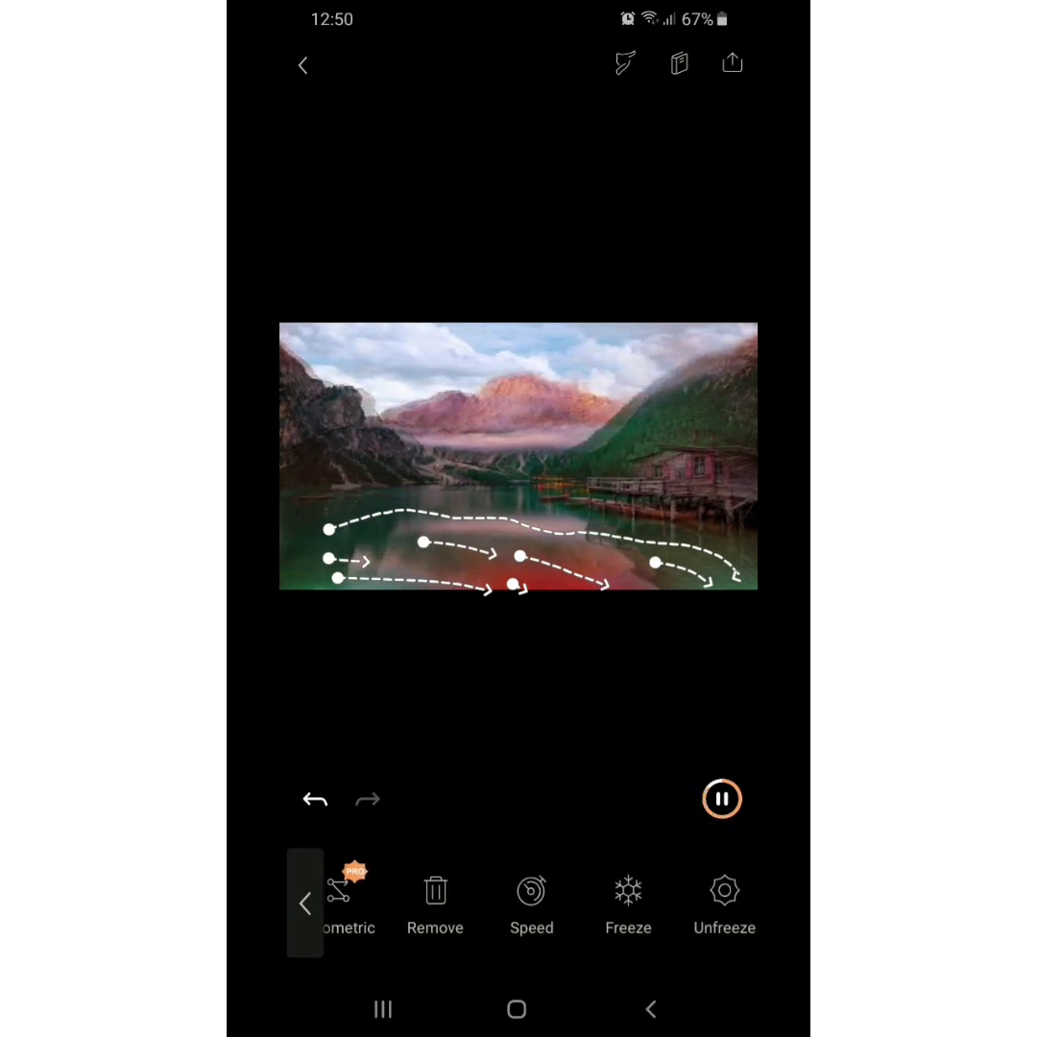
left_click(628, 897)
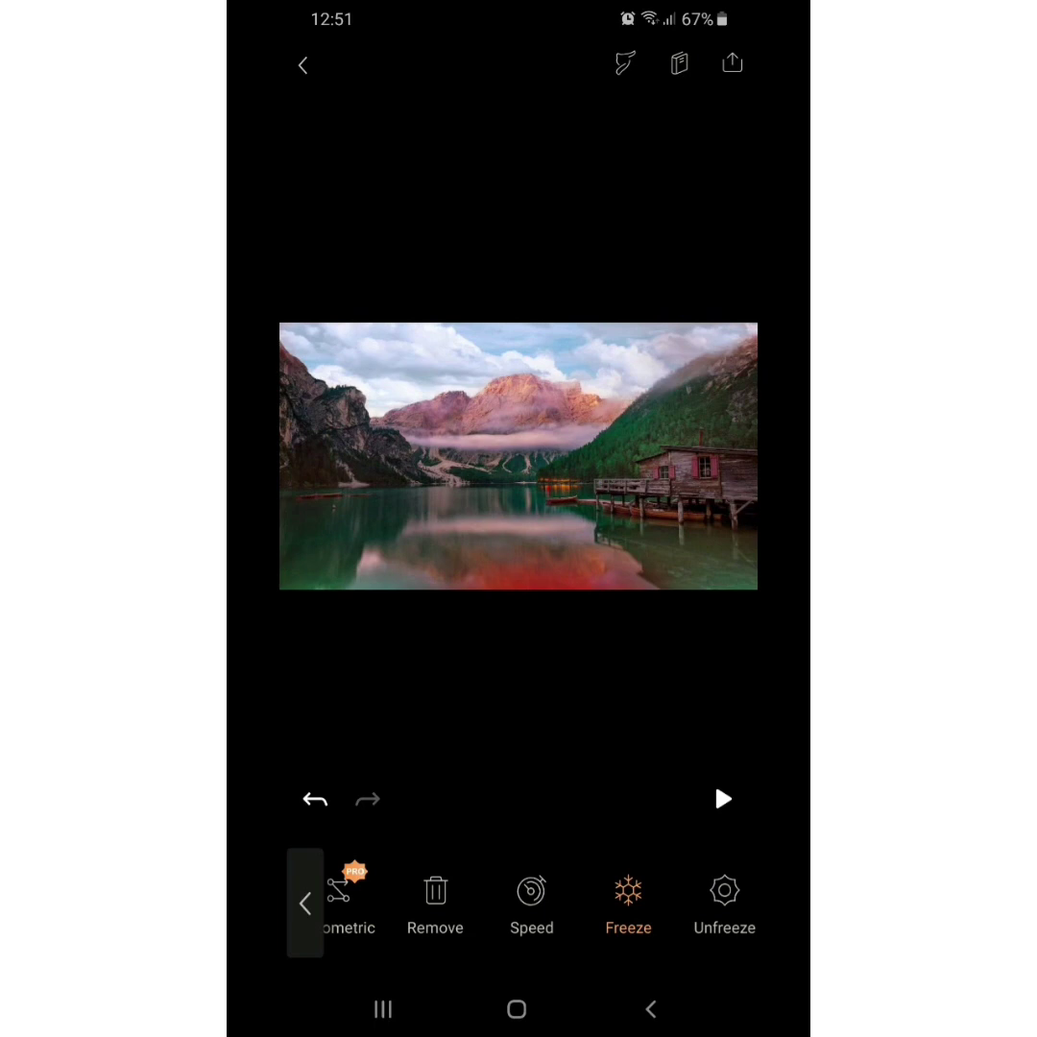
Freeze the mountains, forest and boathouse, preview, and raise flow speed to about a third
left_click_drag(350, 552, 359, 556)
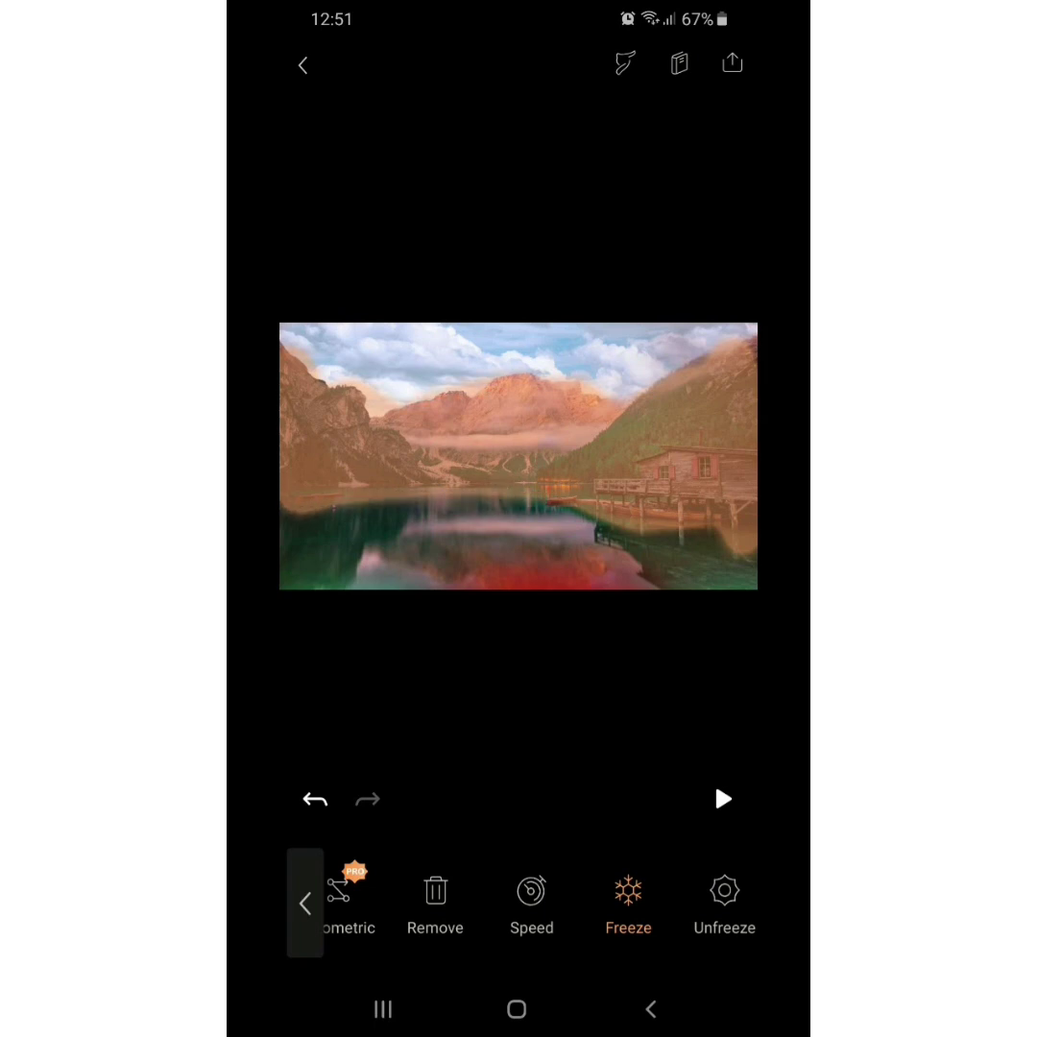
left_click(723, 798)
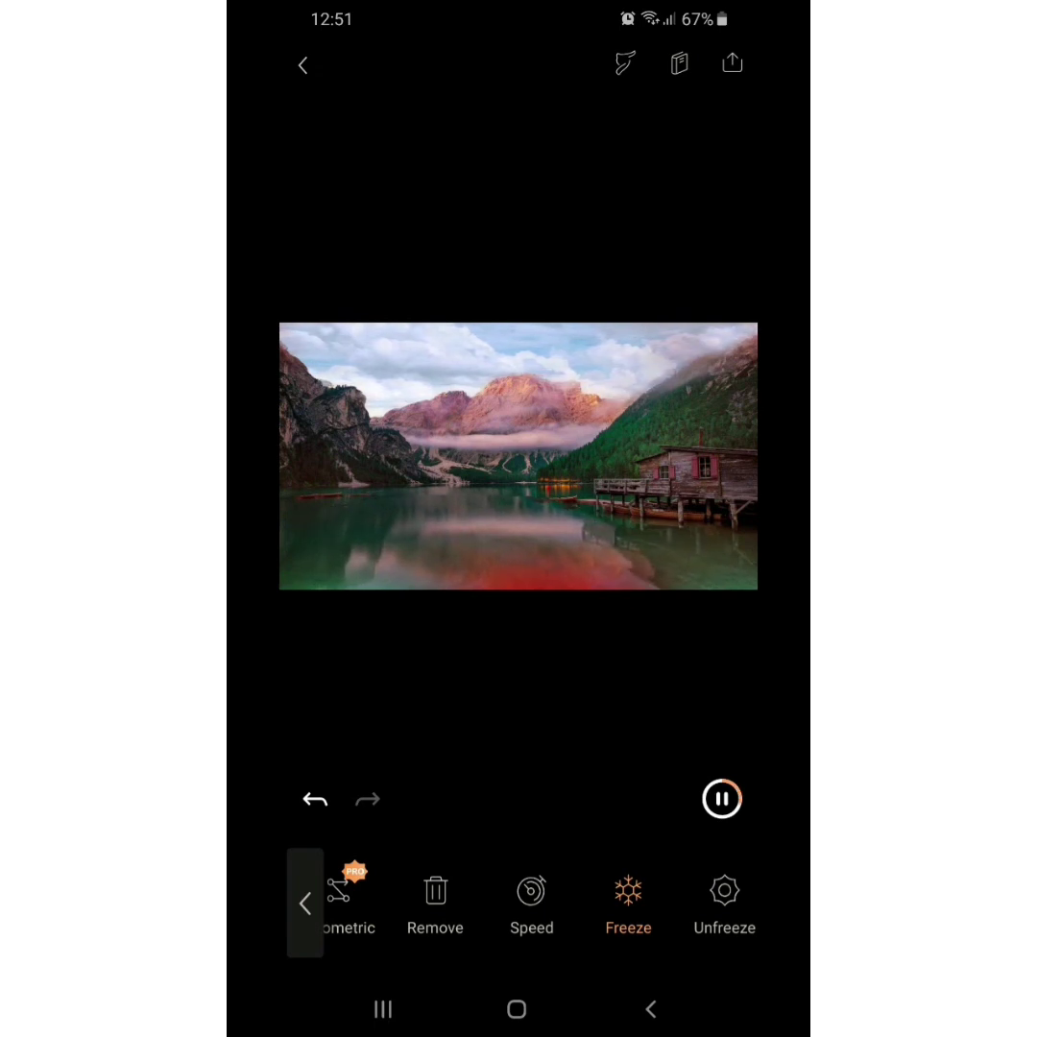
left_click_drag(358, 558, 361, 559)
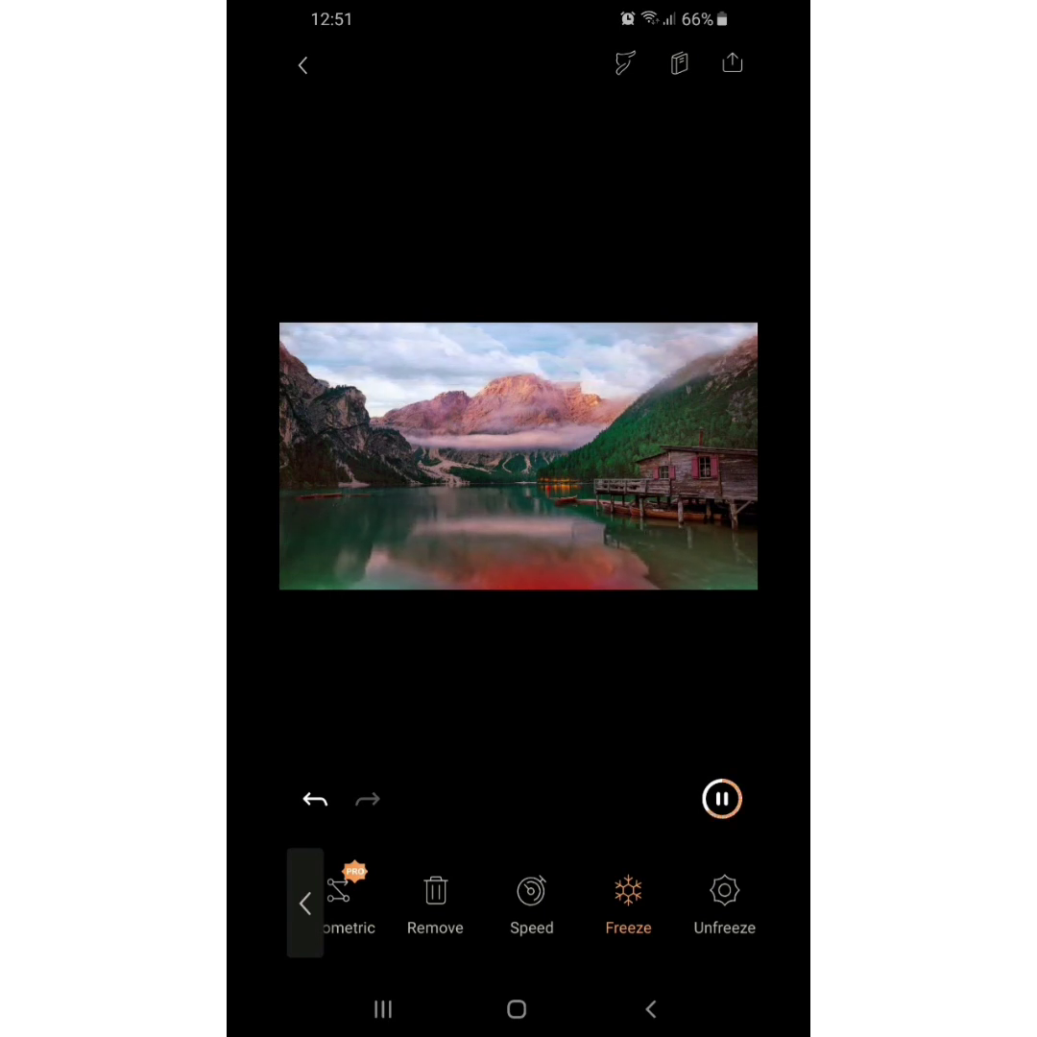
left_click(531, 902)
mouse_move(408, 798)
left_mouse_down()
mouse_move(612, 799)
mouse_move(470, 799)
left_mouse_up()
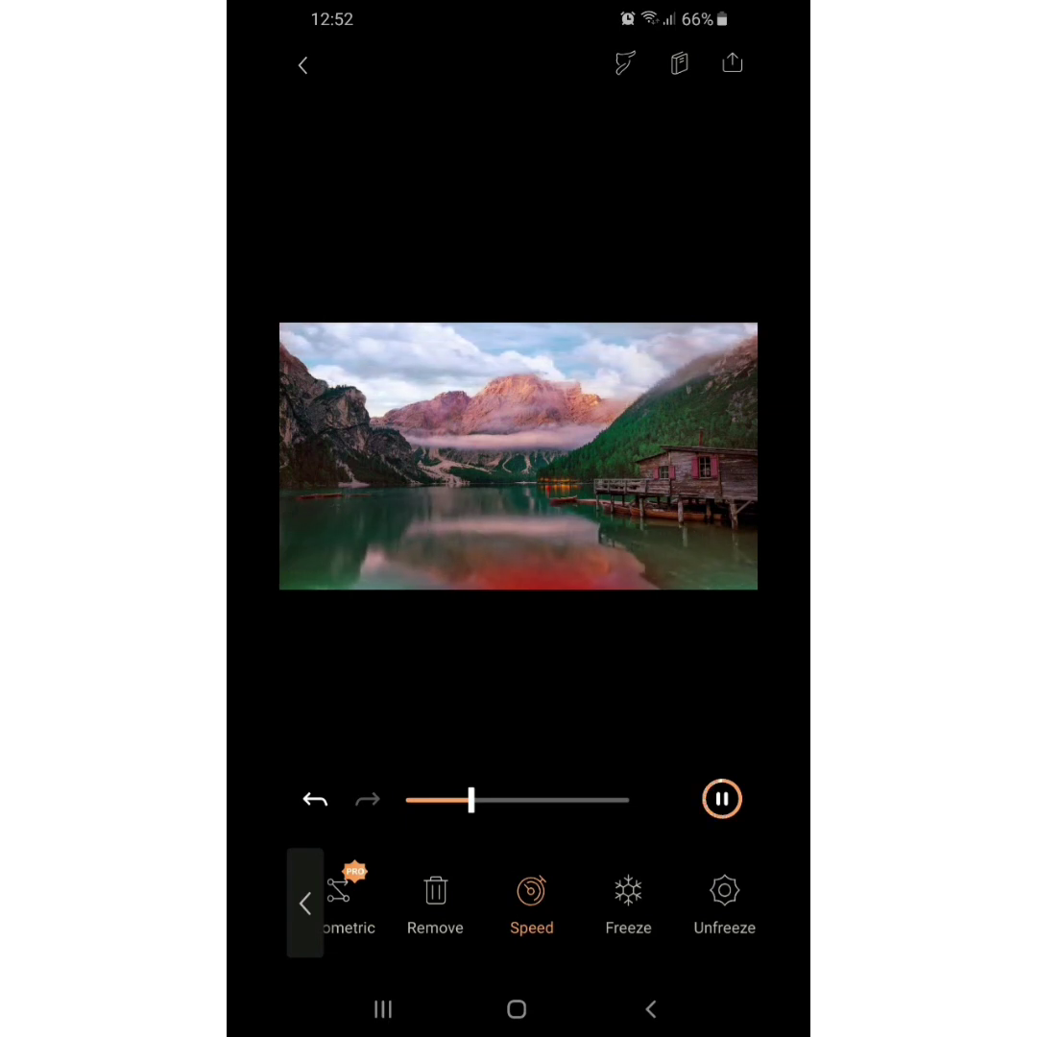
Ease the lake flow speed down slightly and close the Speed panel
mouse_move(470, 799)
left_mouse_down()
mouse_move(503, 800)
mouse_move(453, 800)
left_mouse_up()
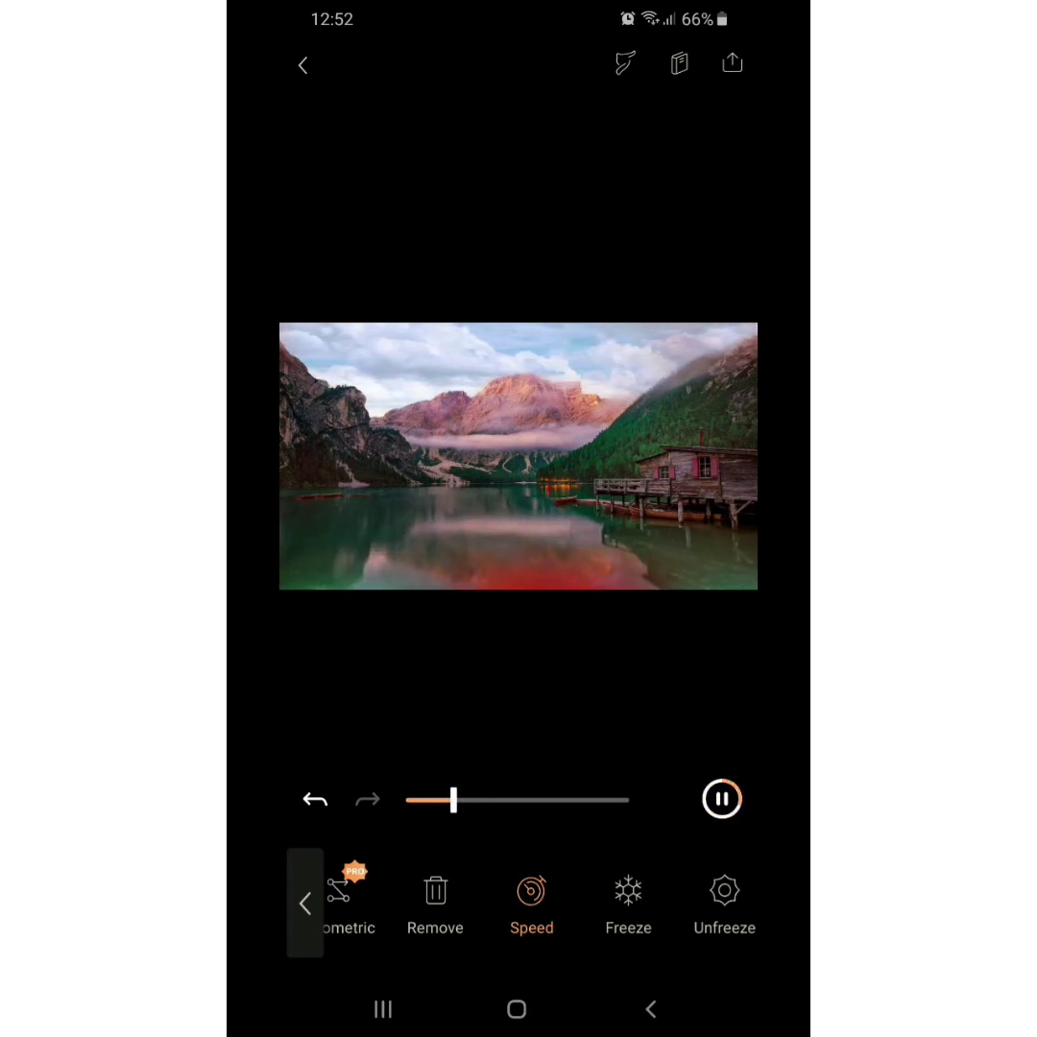
left_click(305, 902)
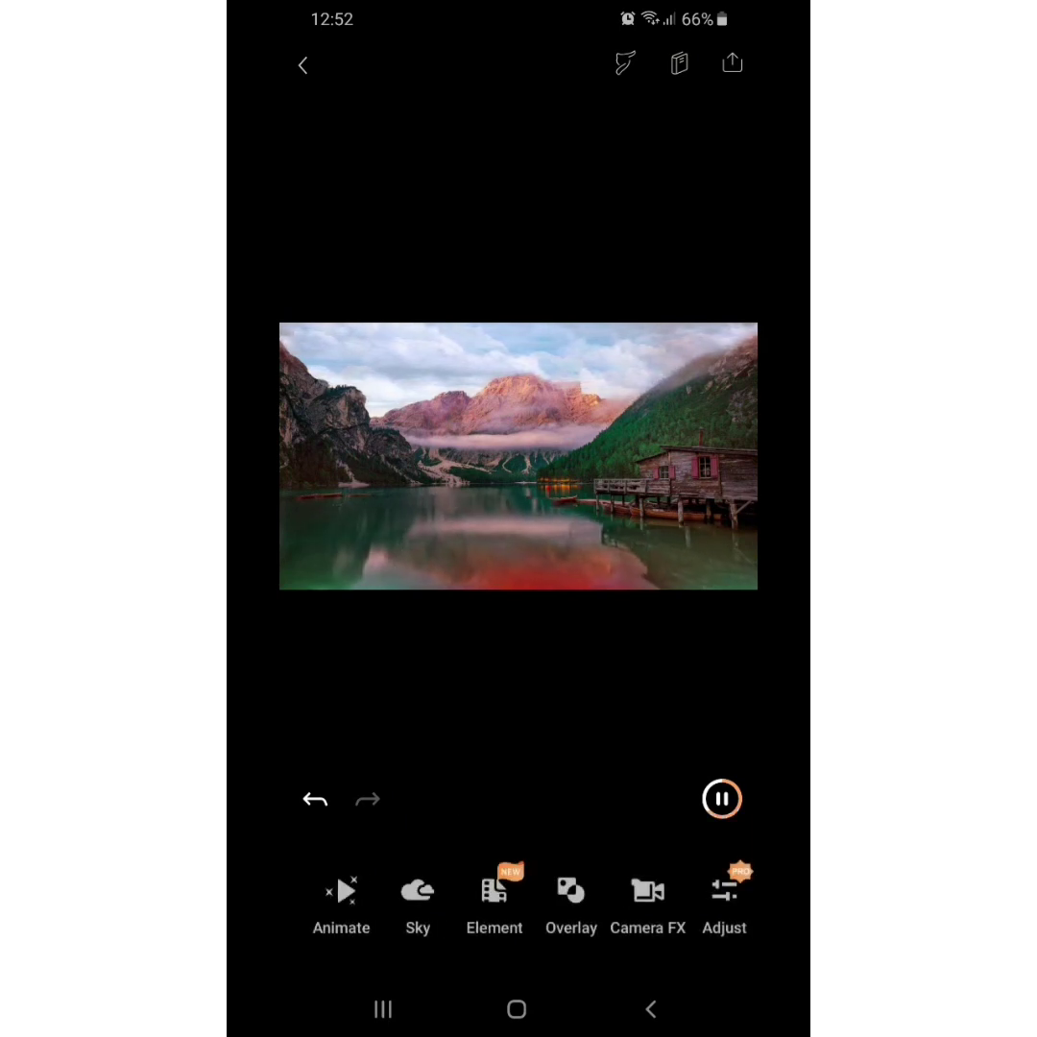